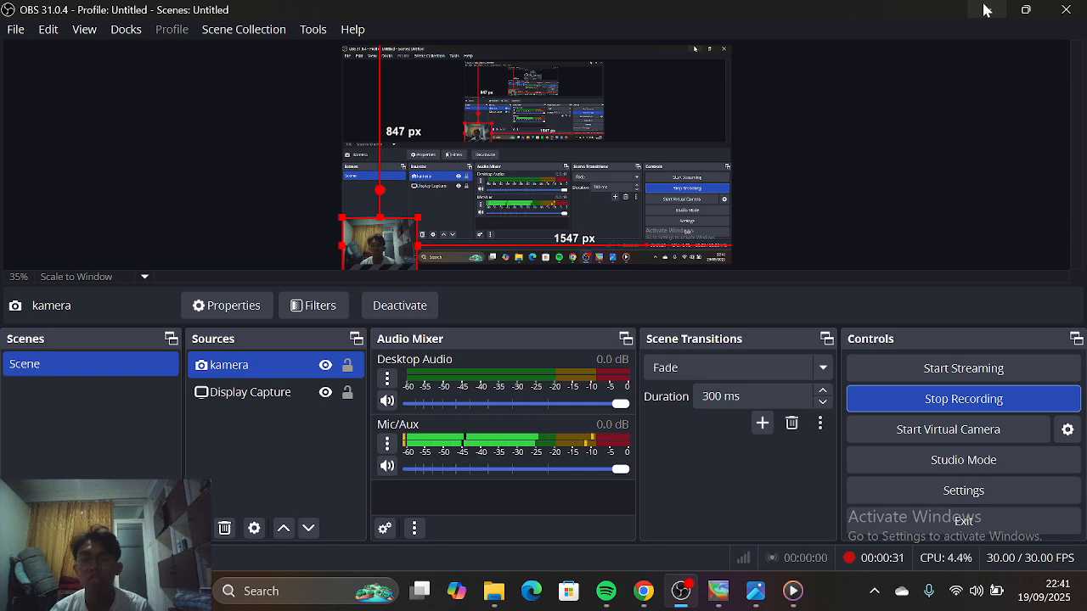
Switch to Chrome and close the open Global Ocean Physics Analysis and Forecast download page
left_click(985, 10)
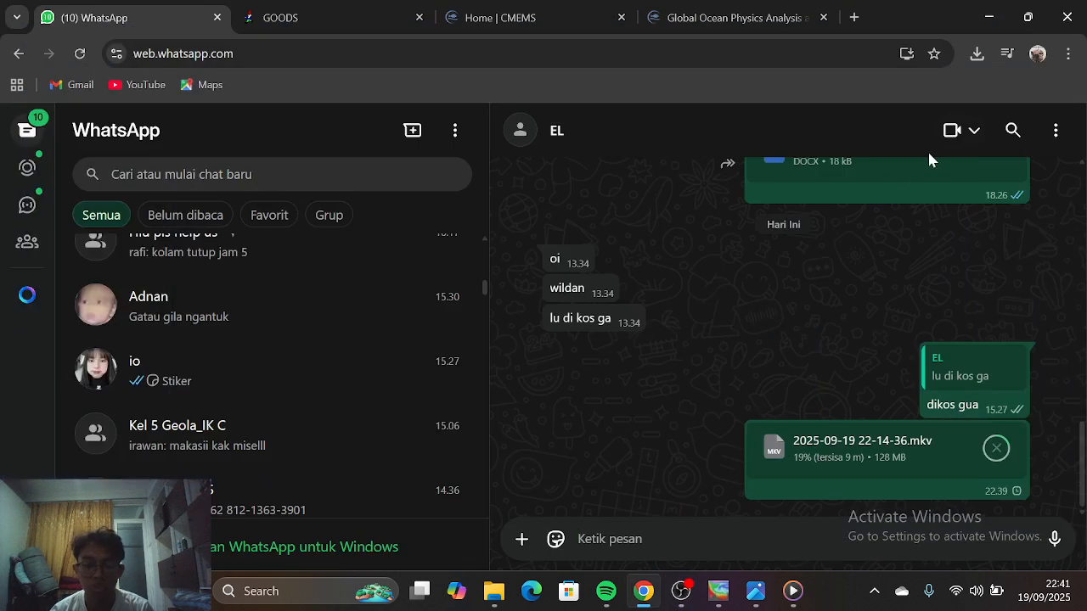
left_click(673, 15)
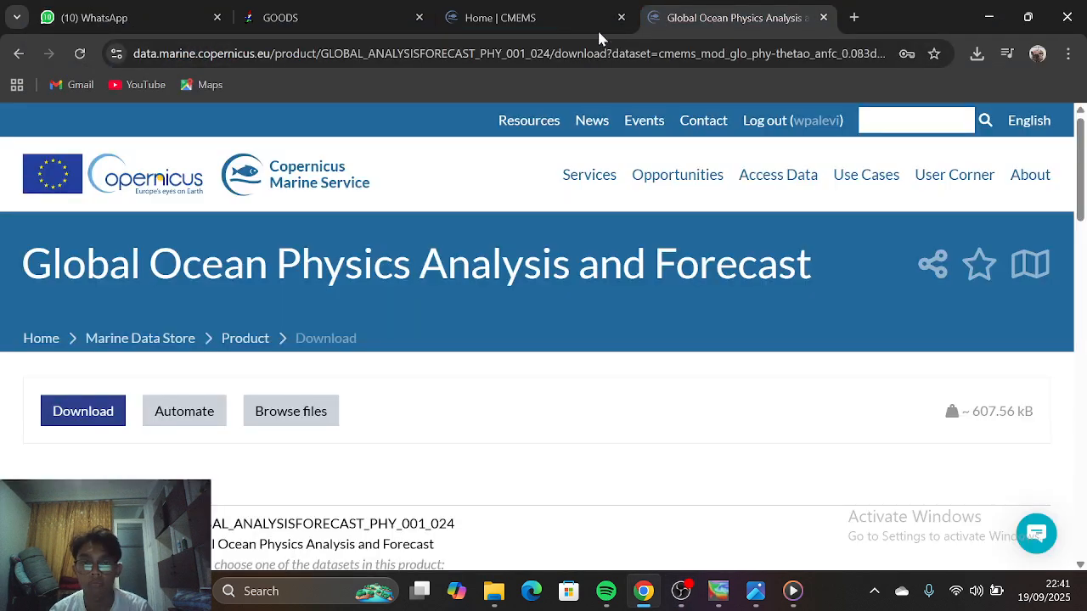
left_click(547, 21)
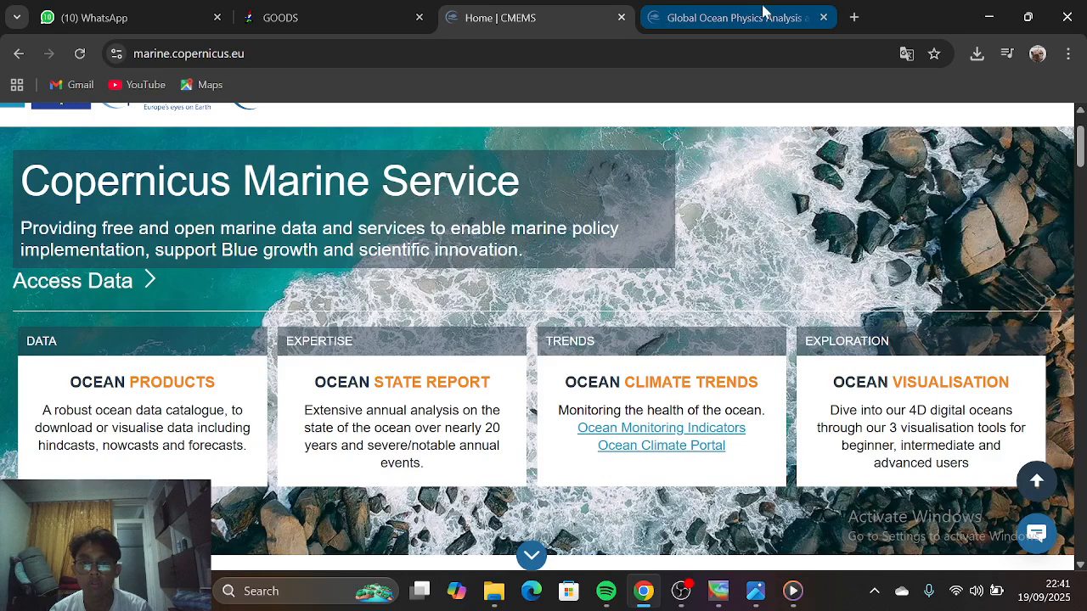
left_click(823, 17)
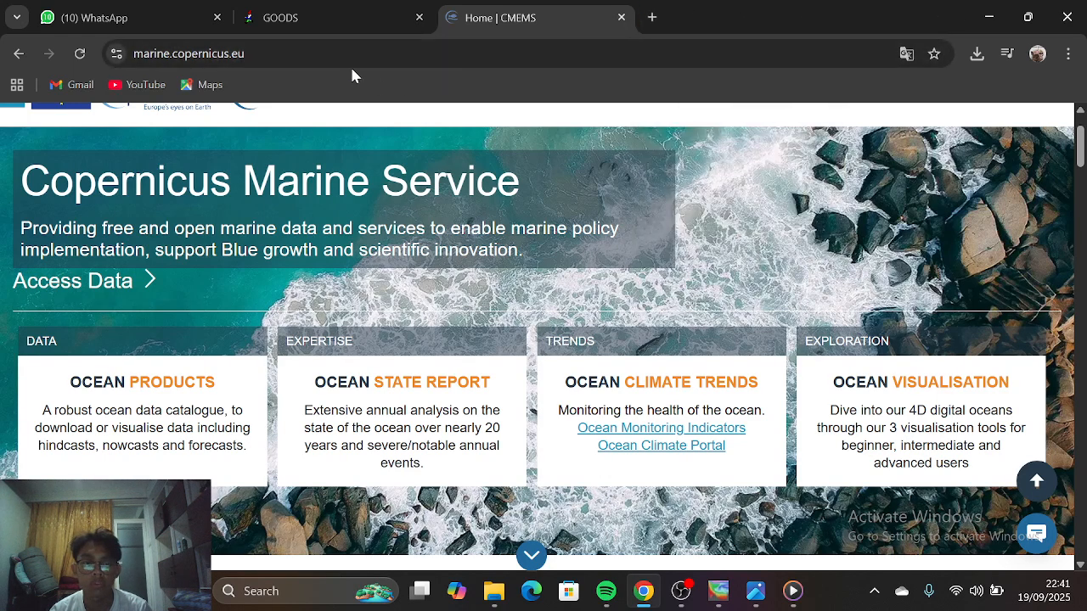
In GOODS, draw a subdomain rectangle over the Halmahera Sea, spanning about 0.129 to 0.568 latitude and 129.129 to 129.761 longitude
left_click(347, 21)
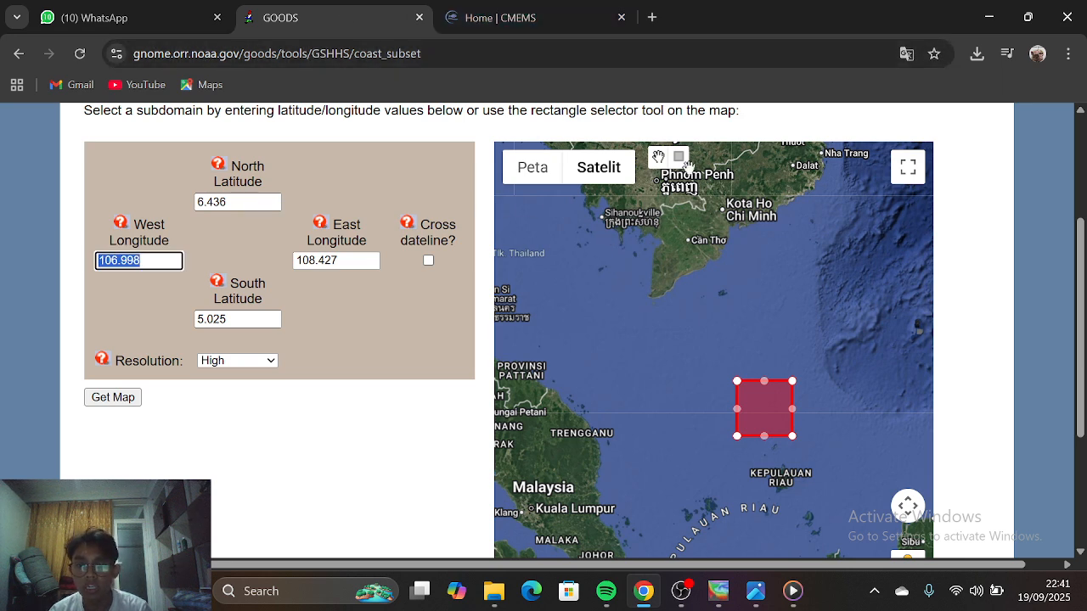
left_click(908, 177)
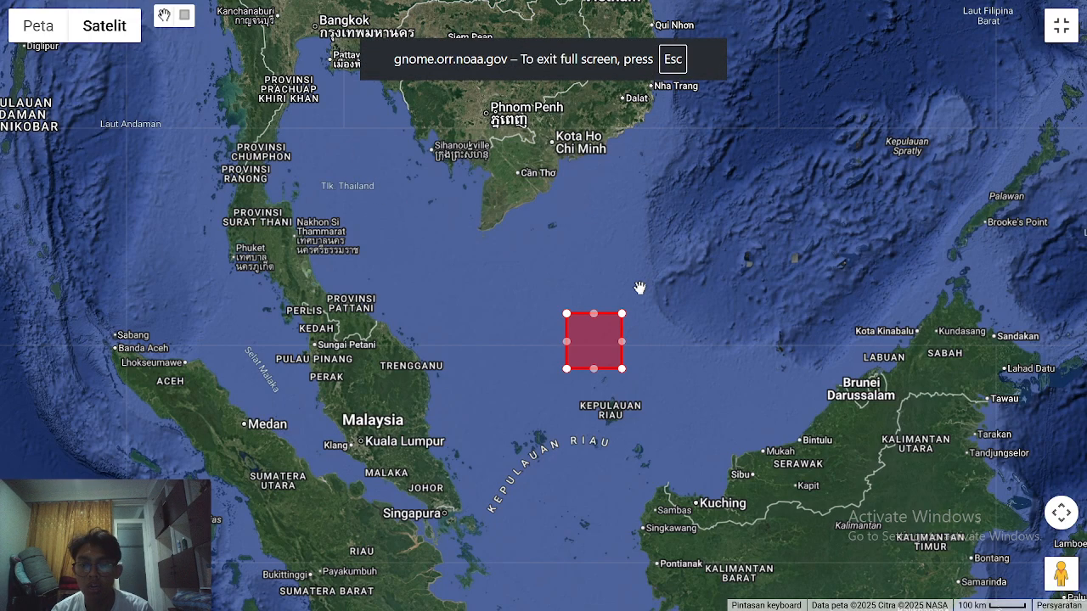
left_click_drag(795, 286, 447, 170)
left_click_drag(766, 263, 464, 249)
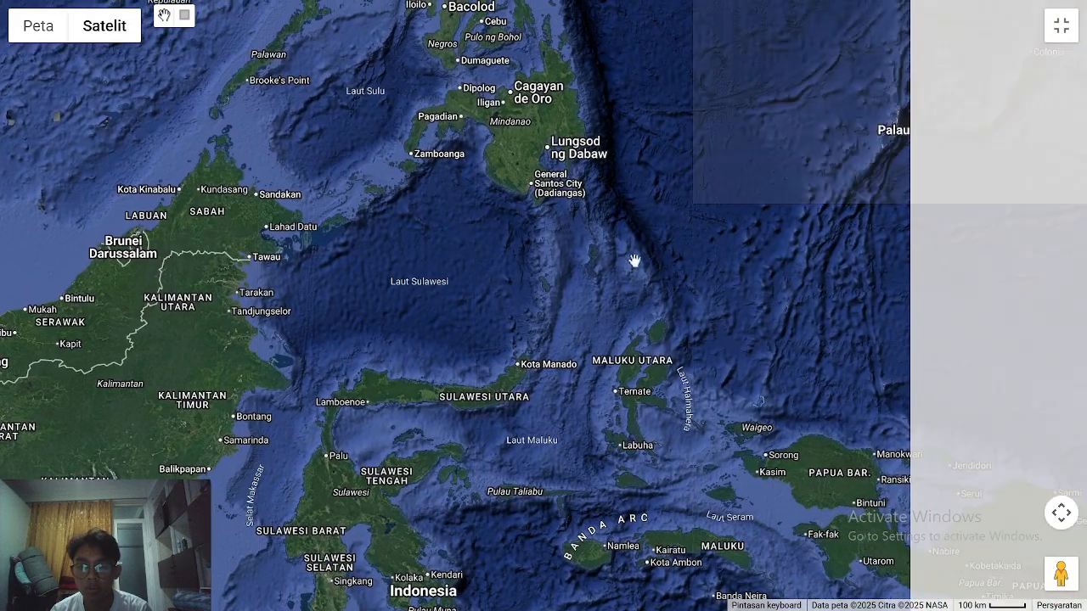
left_click_drag(692, 371, 615, 226)
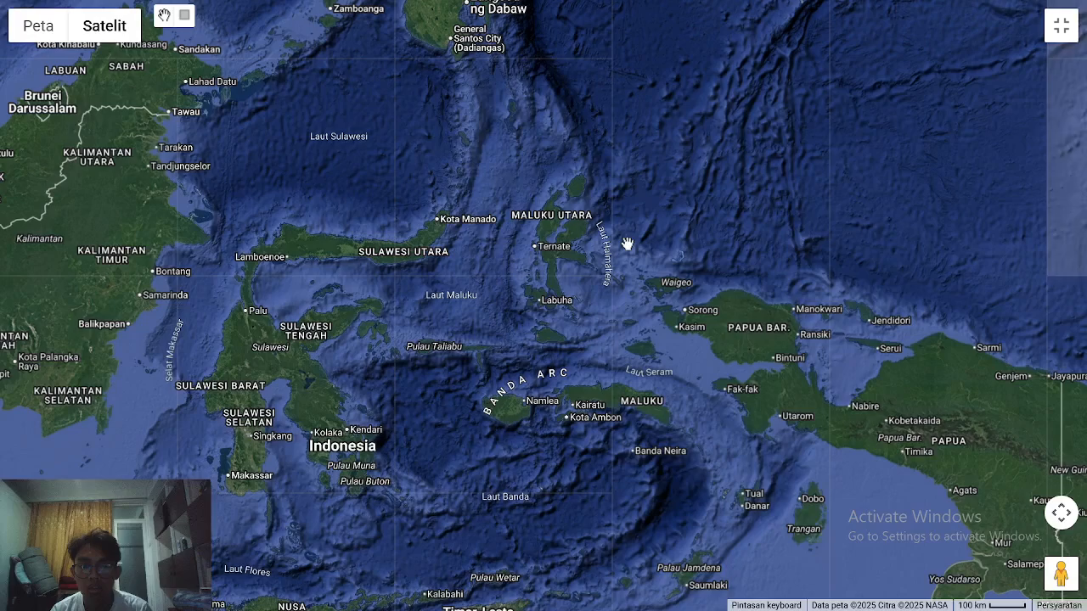
scroll(636, 248, "up", 2)
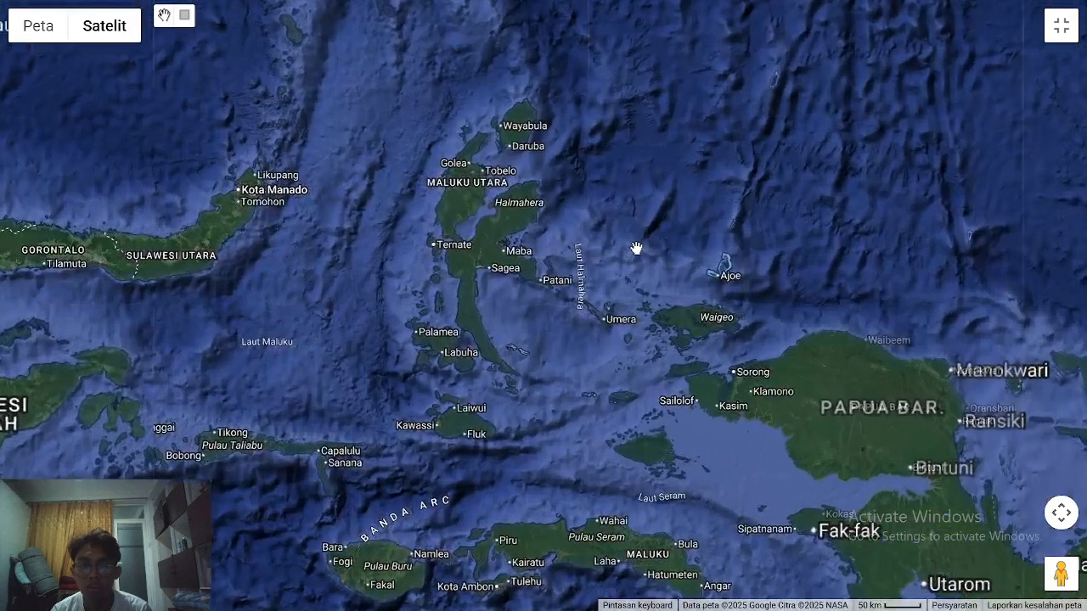
scroll(636, 250, "up", 2)
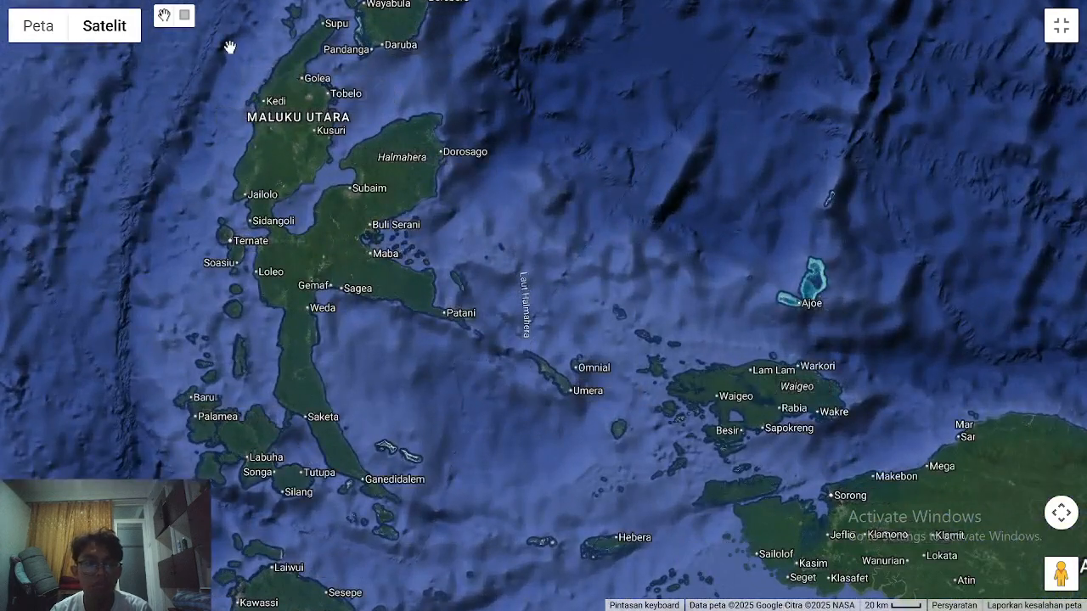
left_click(185, 16)
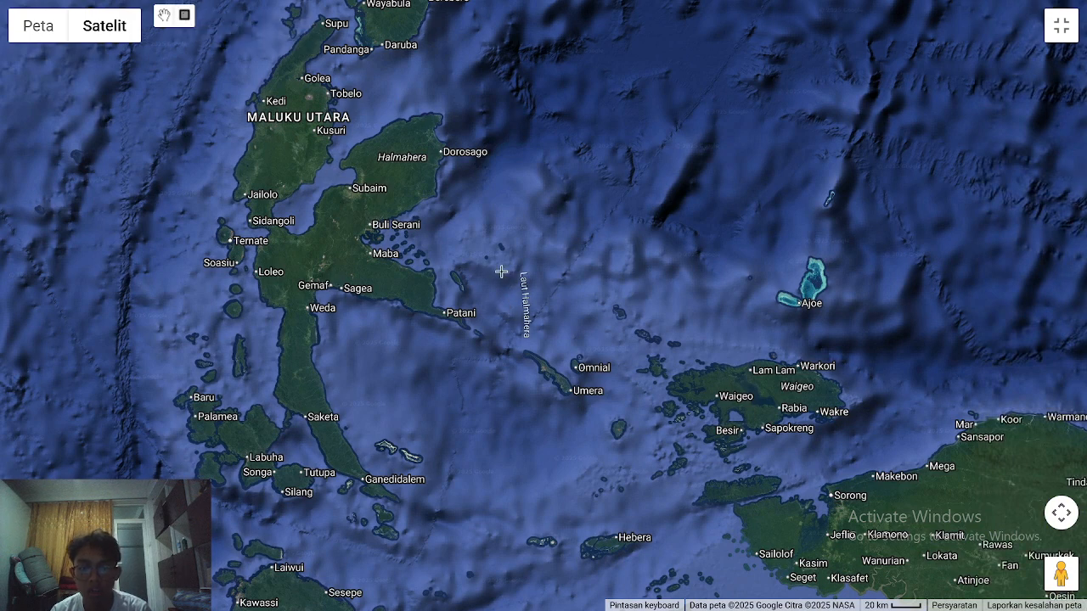
left_click_drag(502, 272, 600, 341)
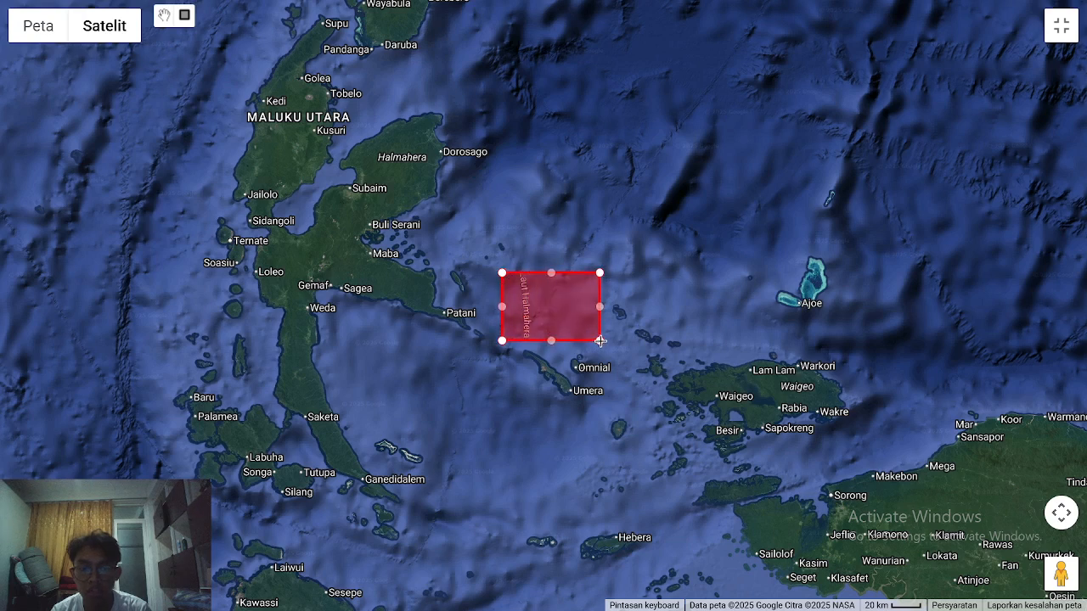
left_click(1072, 37)
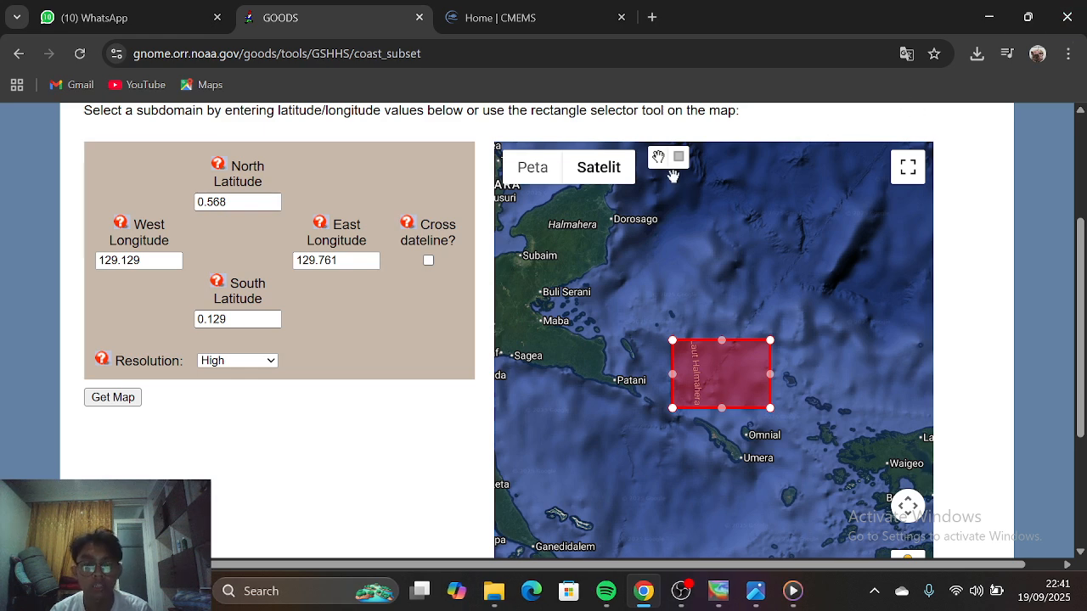
Open the Ocean Products catalogue from the Copernicus Marine home page and filter it by the main variable Wave
left_click(542, 24)
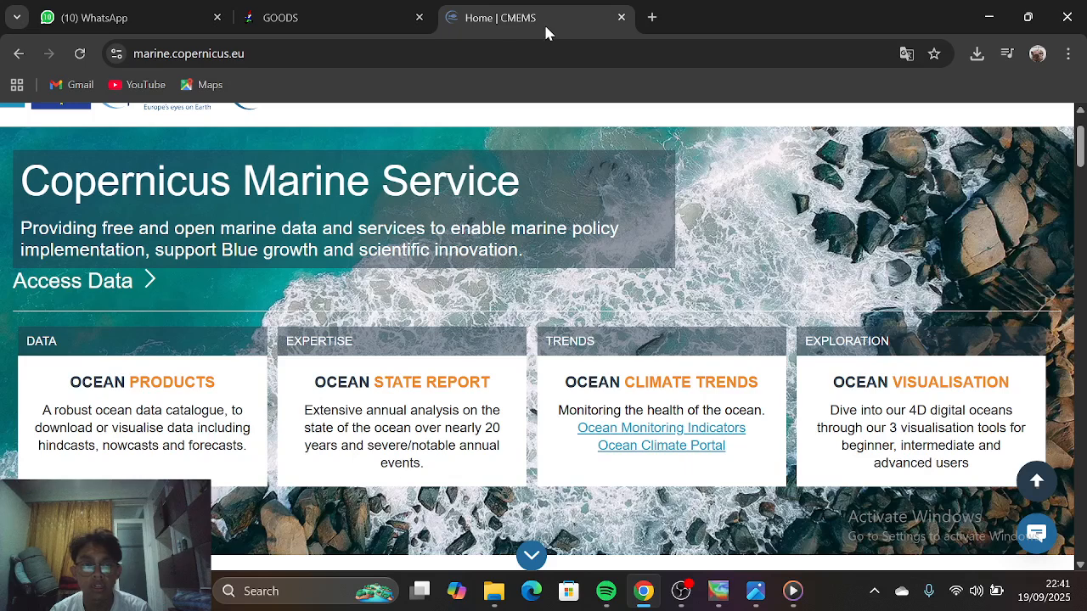
left_click(223, 384)
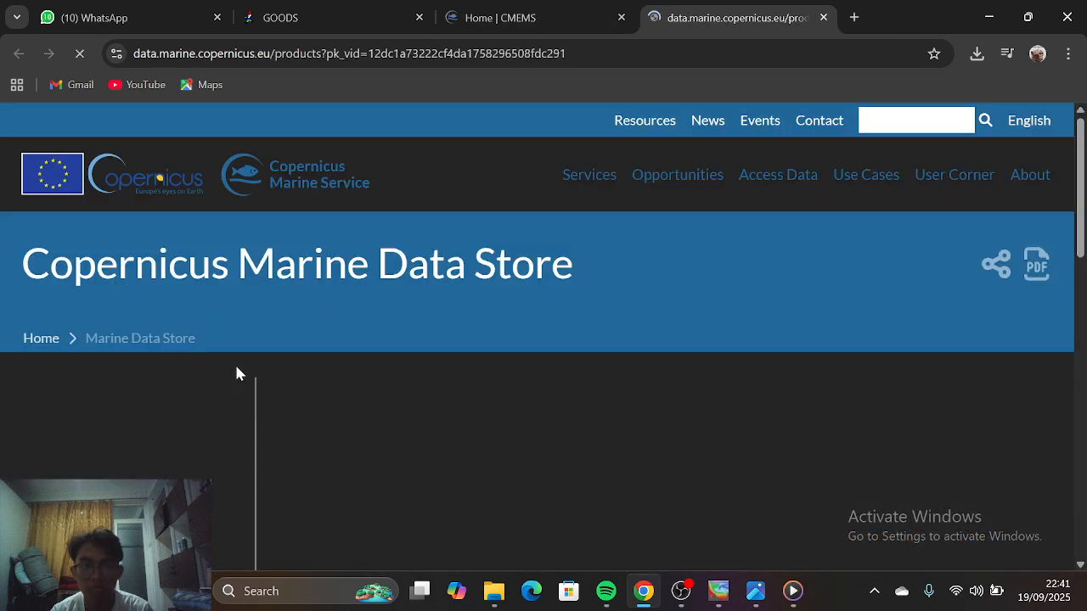
scroll(340, 348, "down", 5)
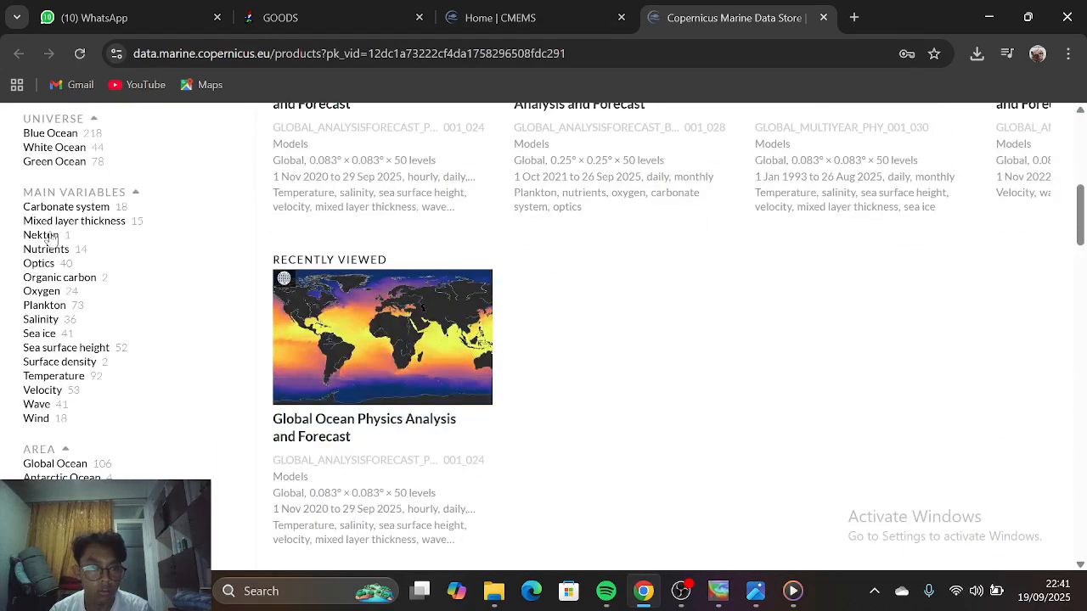
left_click(53, 408)
scroll(338, 293, "up", 2)
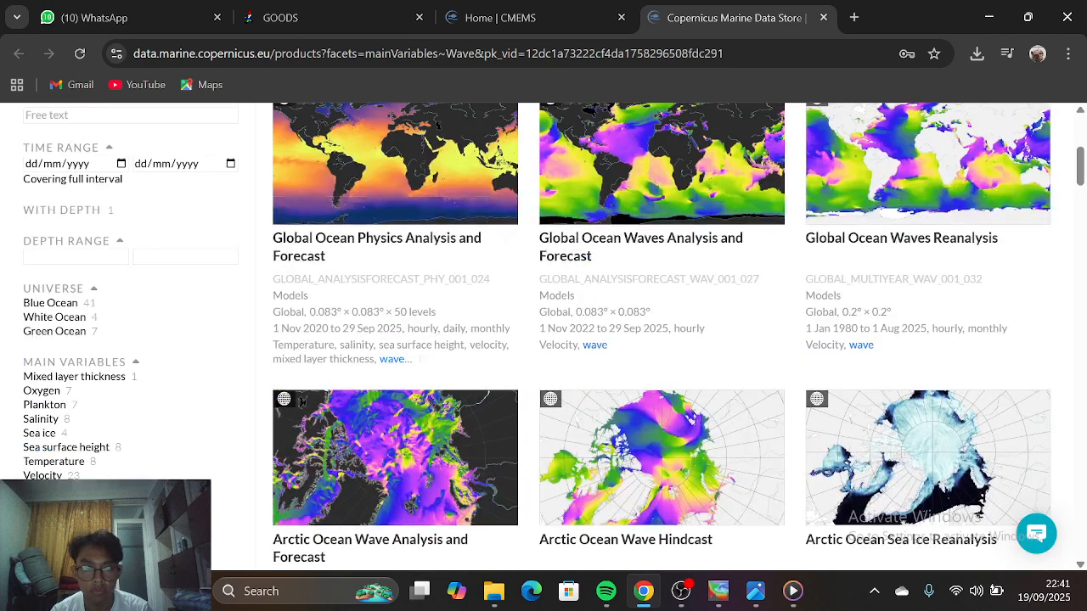
scroll(337, 293, "up", 1)
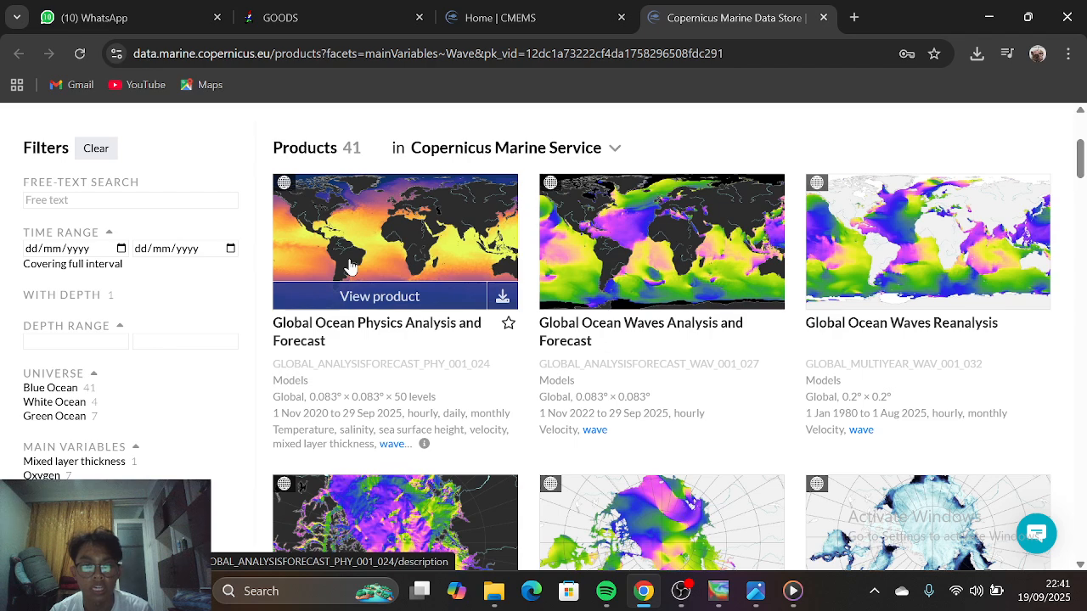
Open the Global Ocean Physics Analysis and Forecast download form and select the daily Temperature dataset, cmems_mod_glo_phy-thetao_anfc_0.083deg_P1D-m
left_click(350, 267)
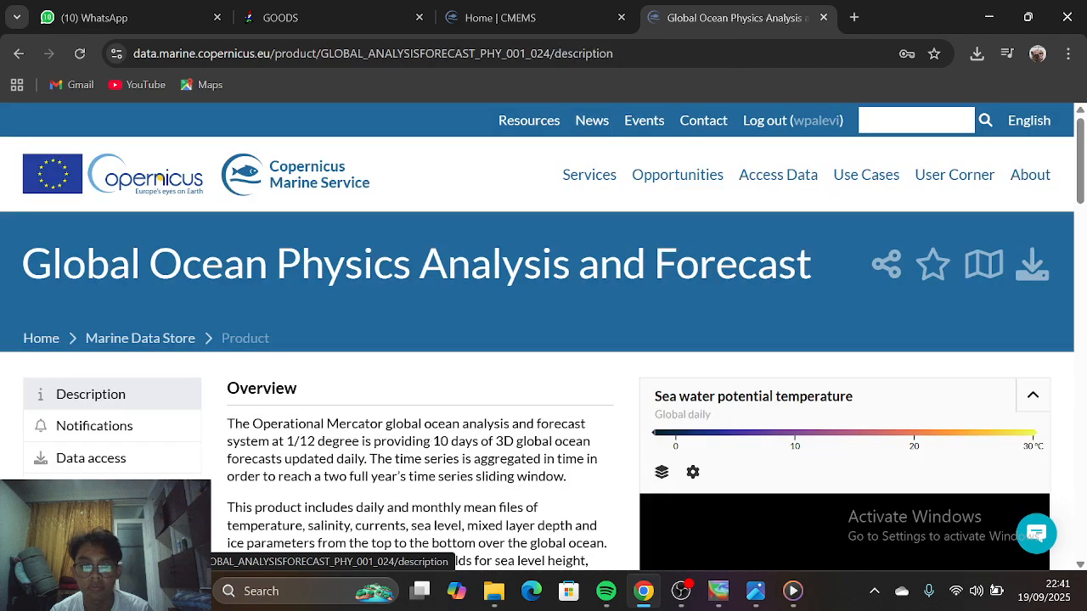
left_click(1032, 255)
scroll(878, 296, "down", 10)
scroll(882, 243, "up", 10)
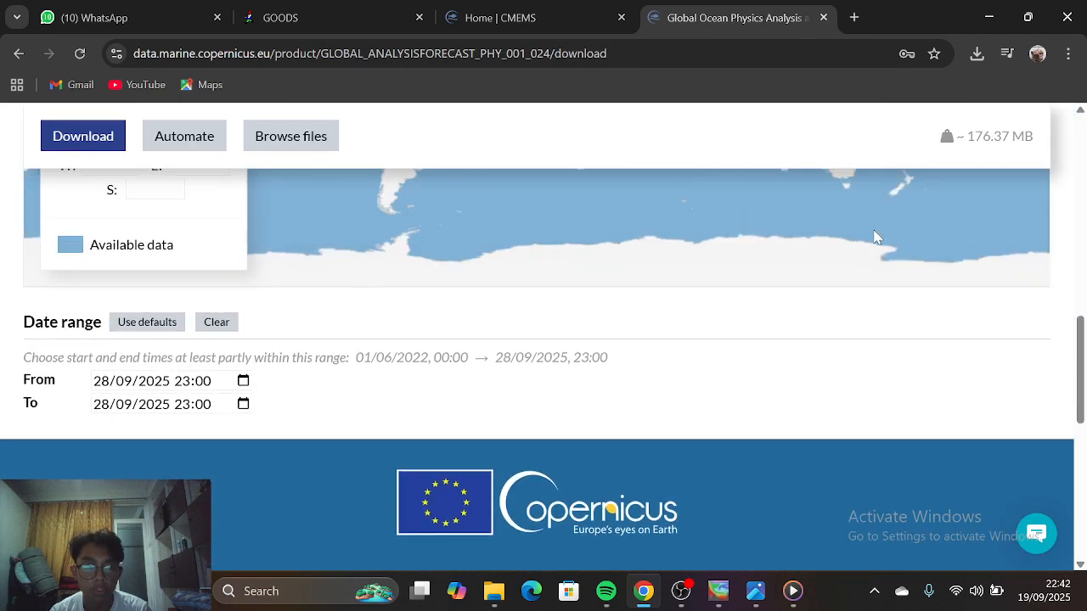
scroll(687, 413, "up", 4)
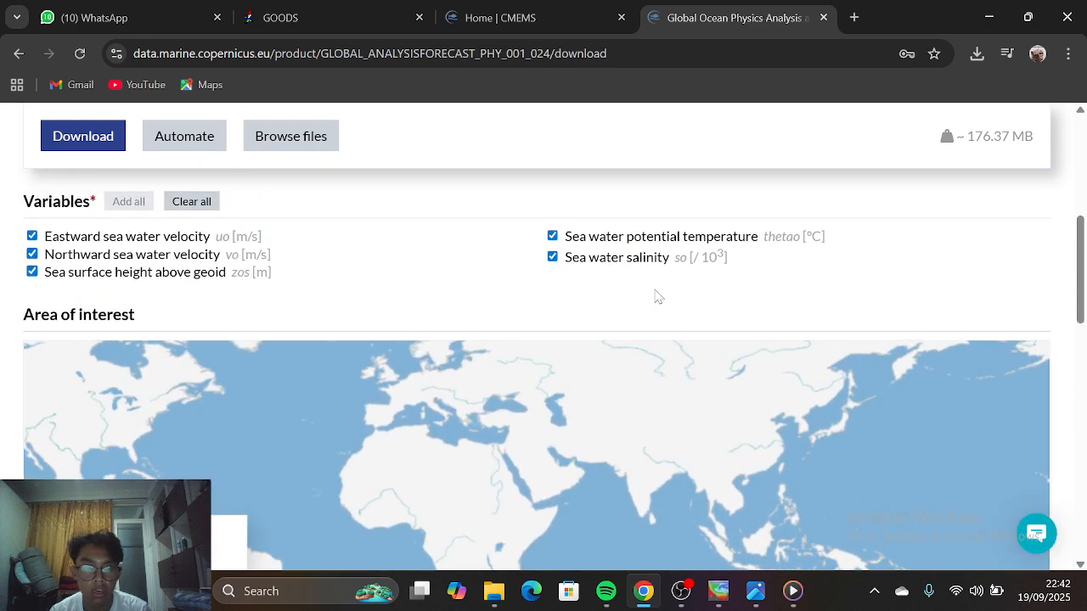
scroll(654, 288, "up", 1)
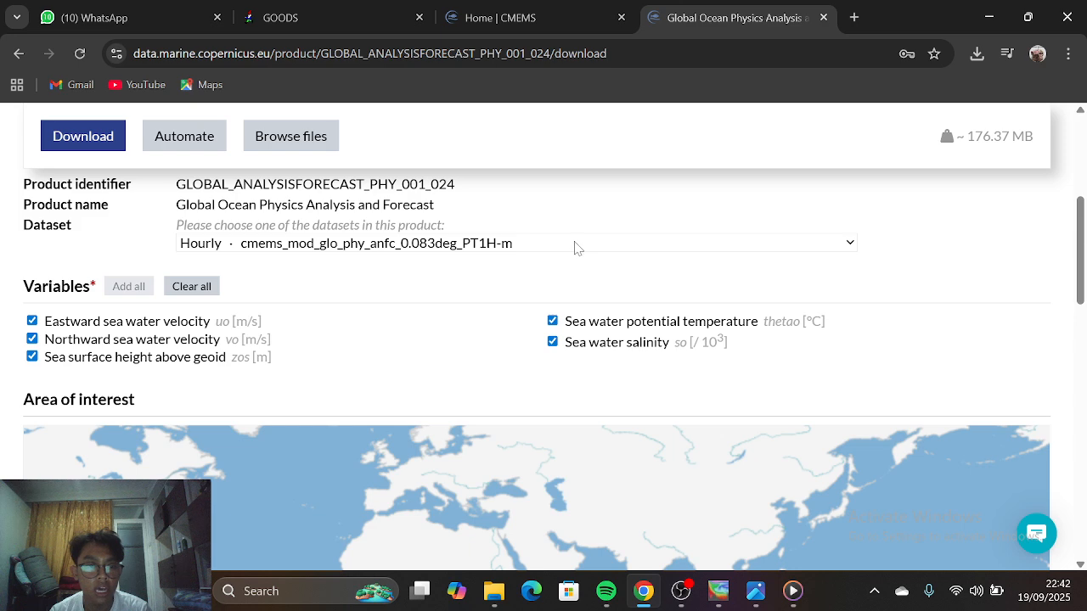
left_click(578, 248)
scroll(518, 373, "down", 3)
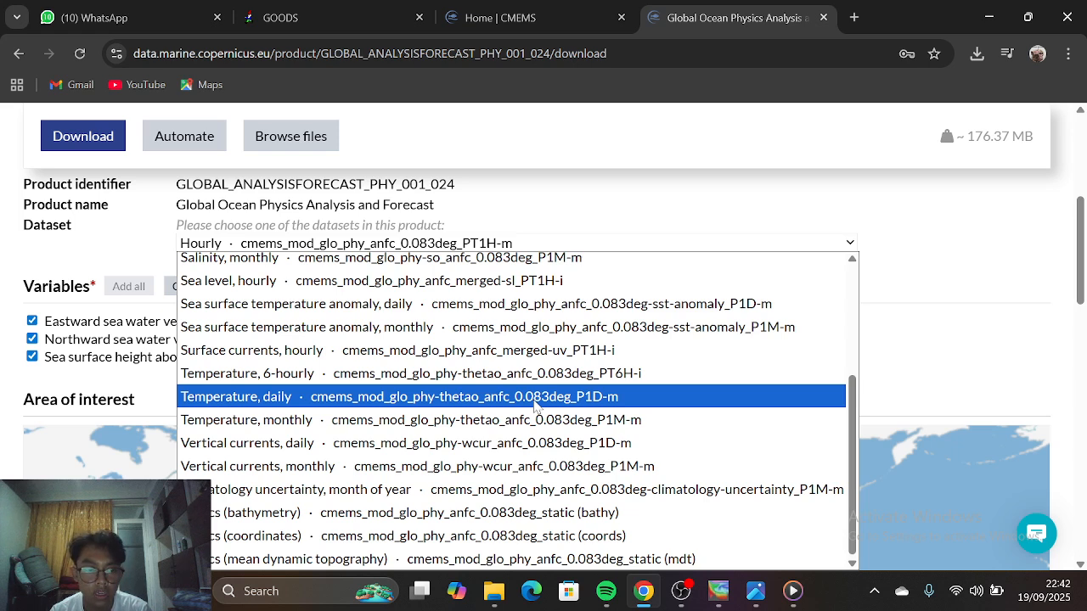
left_click(534, 401)
Copy the north latitude 0.568 from GOODS into the north limit of the Copernicus area of interest
scroll(454, 311, "down", 4)
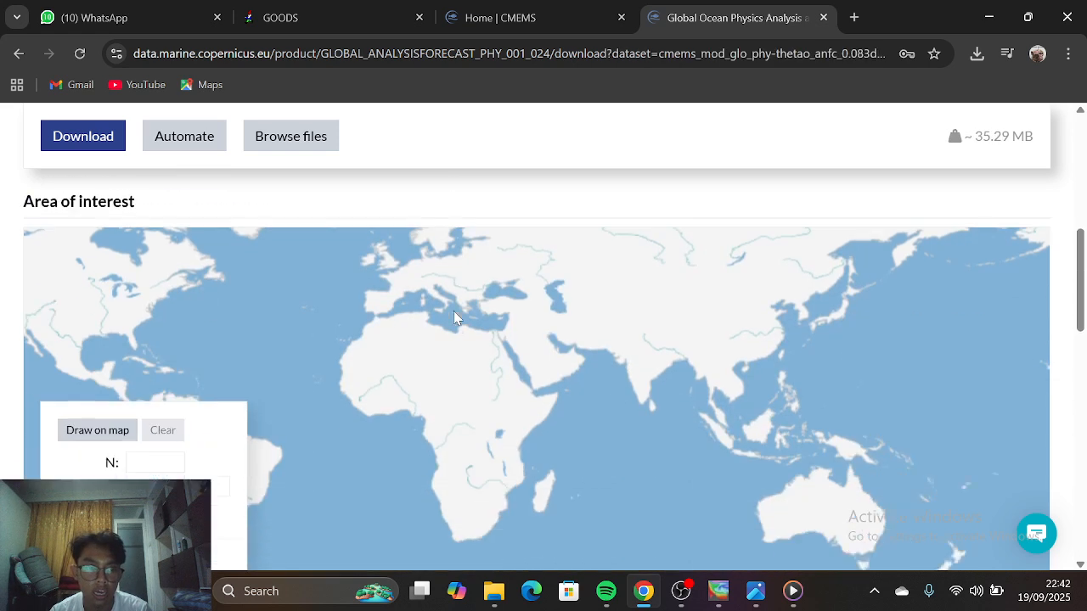
scroll(398, 543, "down", 1)
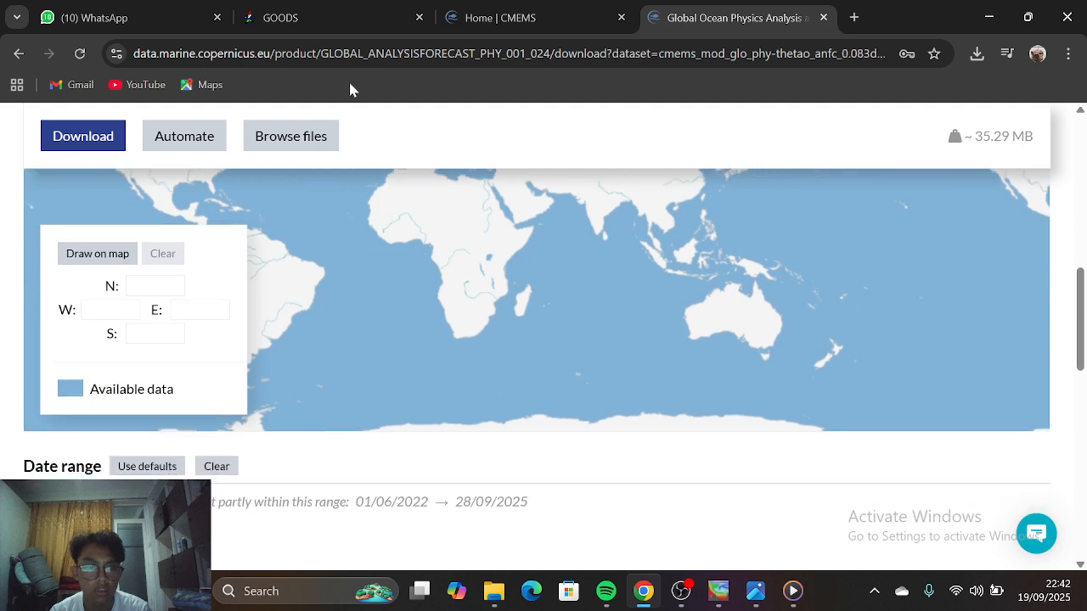
left_click(313, 27)
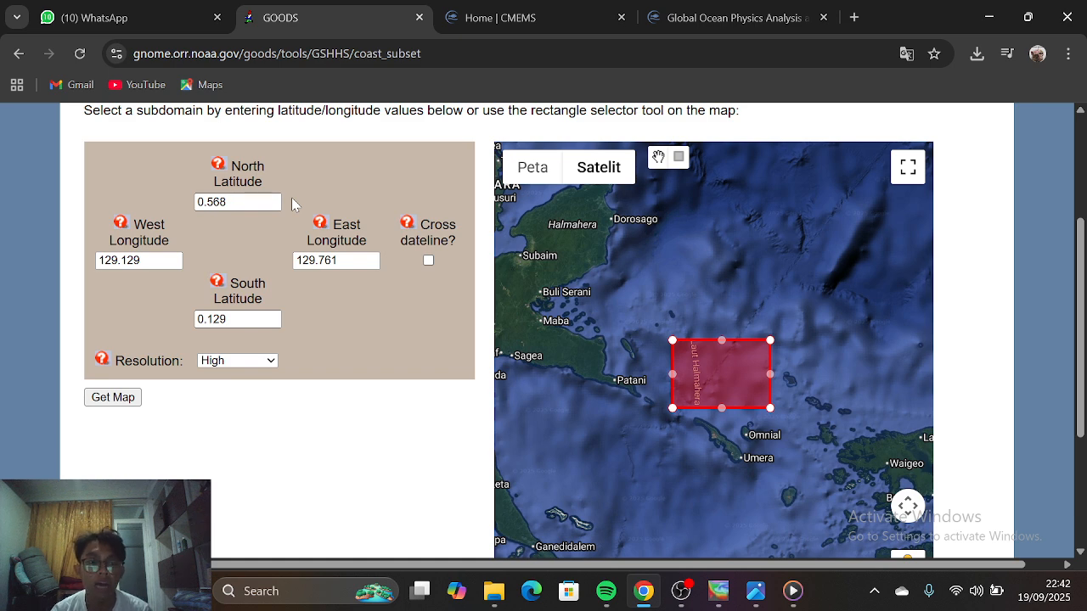
left_click_drag(229, 202, 196, 202)
key("ctrl+c")
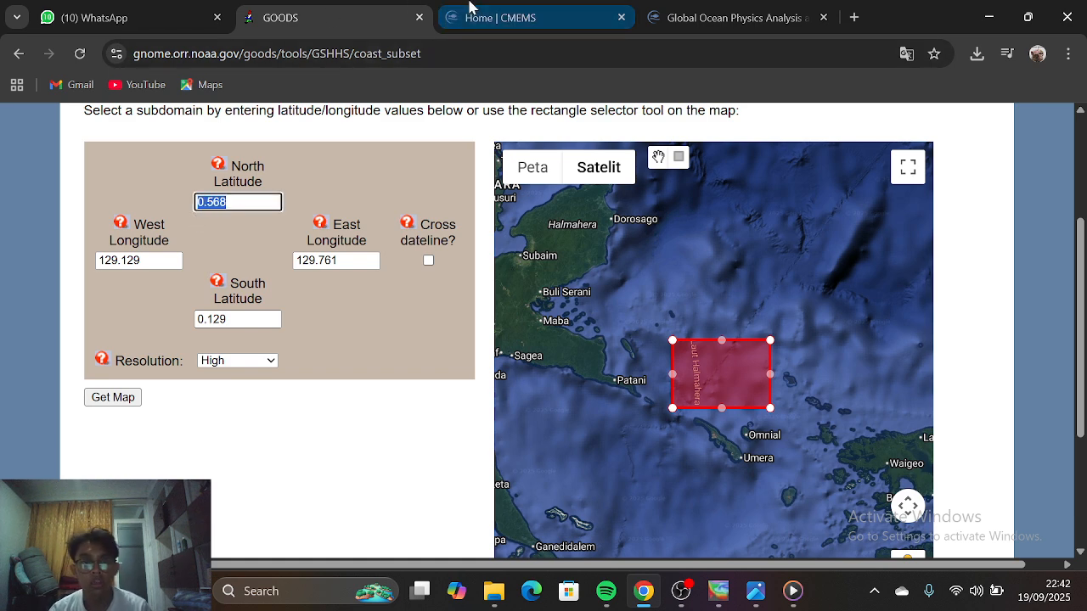
left_click(501, 17)
left_click(684, 14)
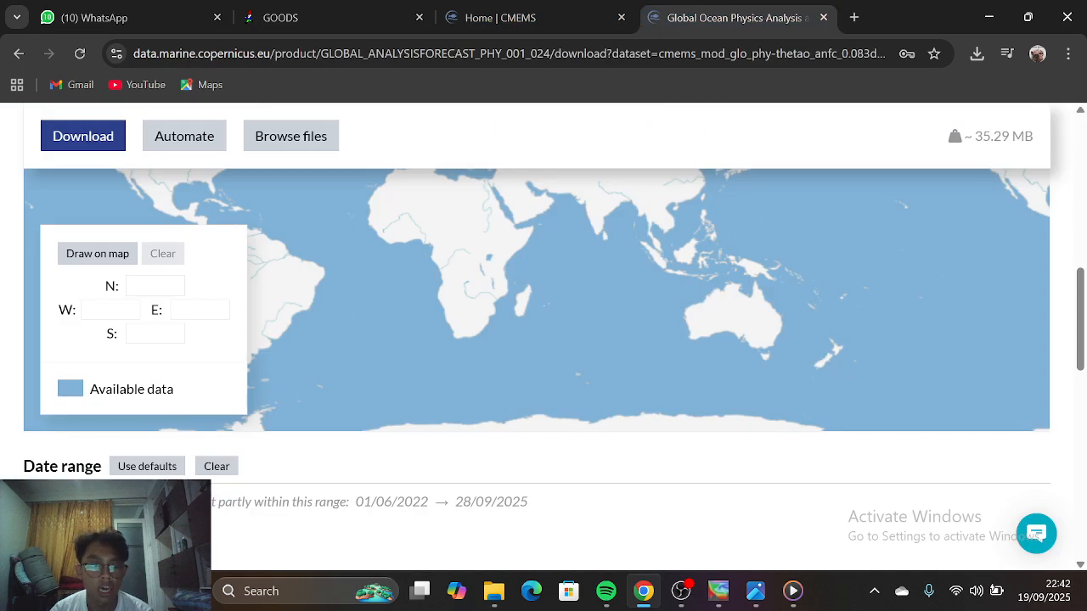
left_click(176, 289)
key("ctrl+v")
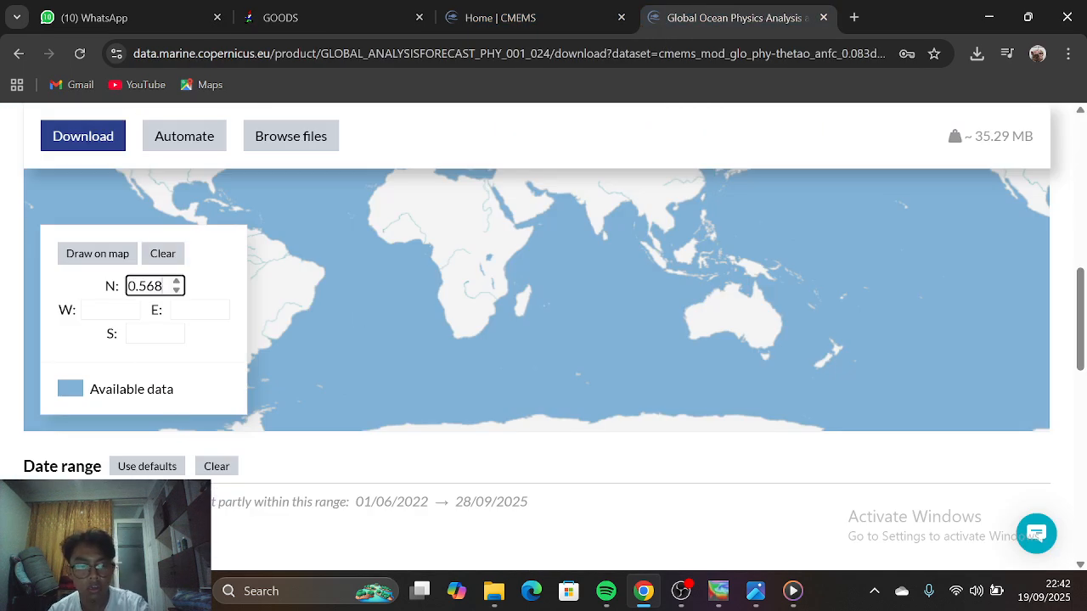
left_click(311, 18)
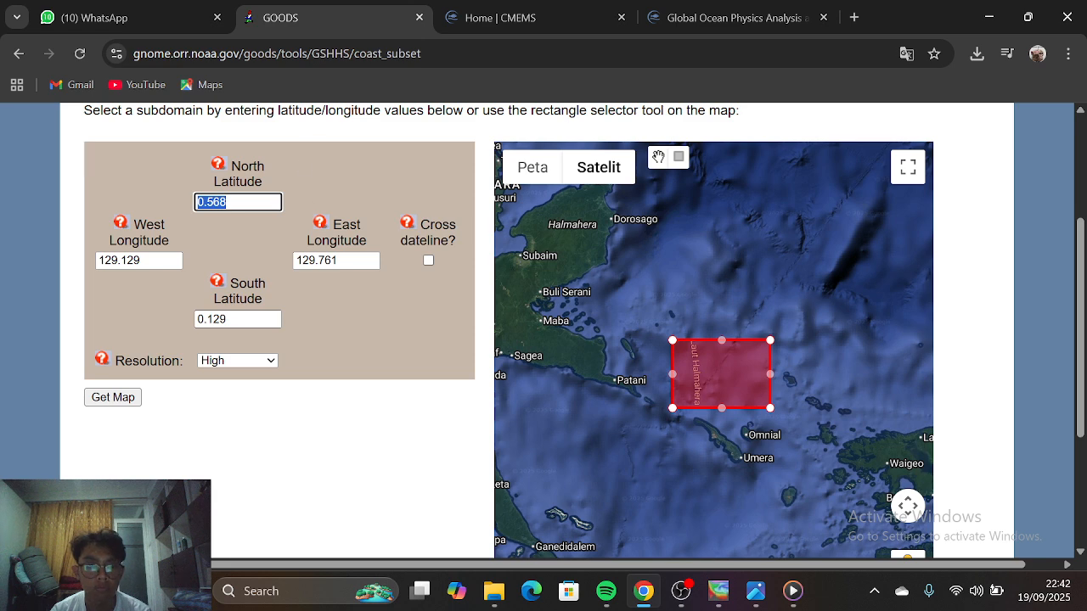
double_click(318, 260)
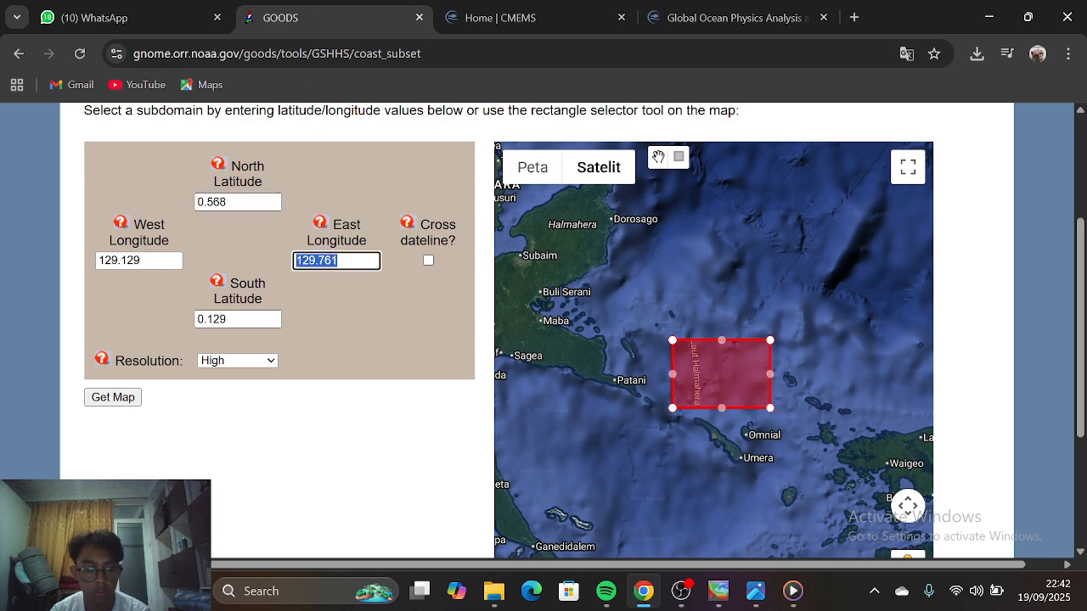
key("ctrl+v")
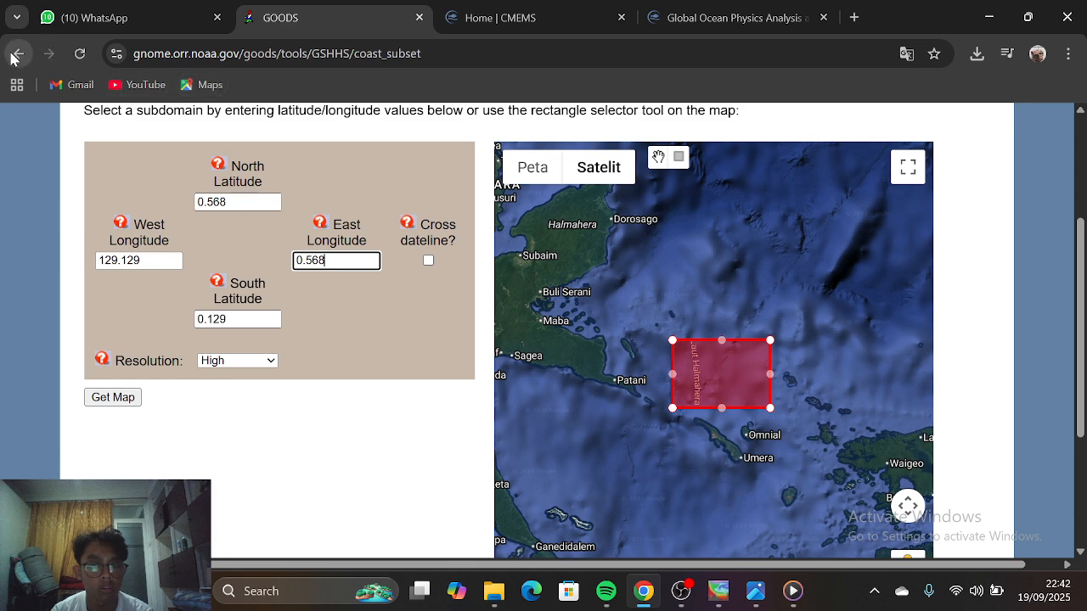
left_click(78, 55)
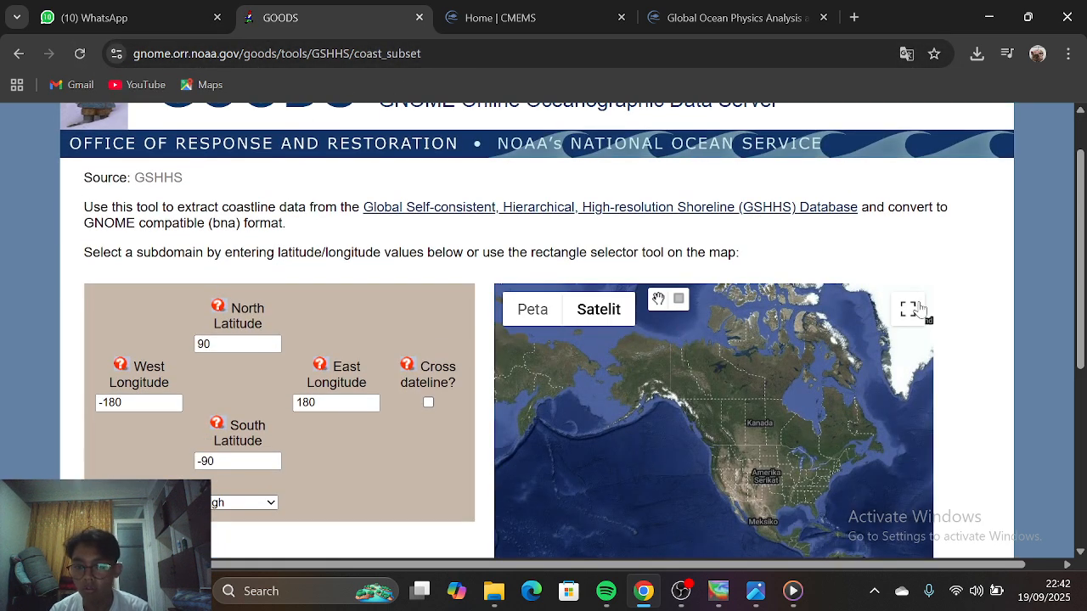
Redraw the GOODS subdomain rectangle over the Halmahera Sea, spanning about 0.028 to 0.577 latitude and 129.132 to 129.868 longitude
left_click(920, 315)
left_click_drag(785, 309, 230, 345)
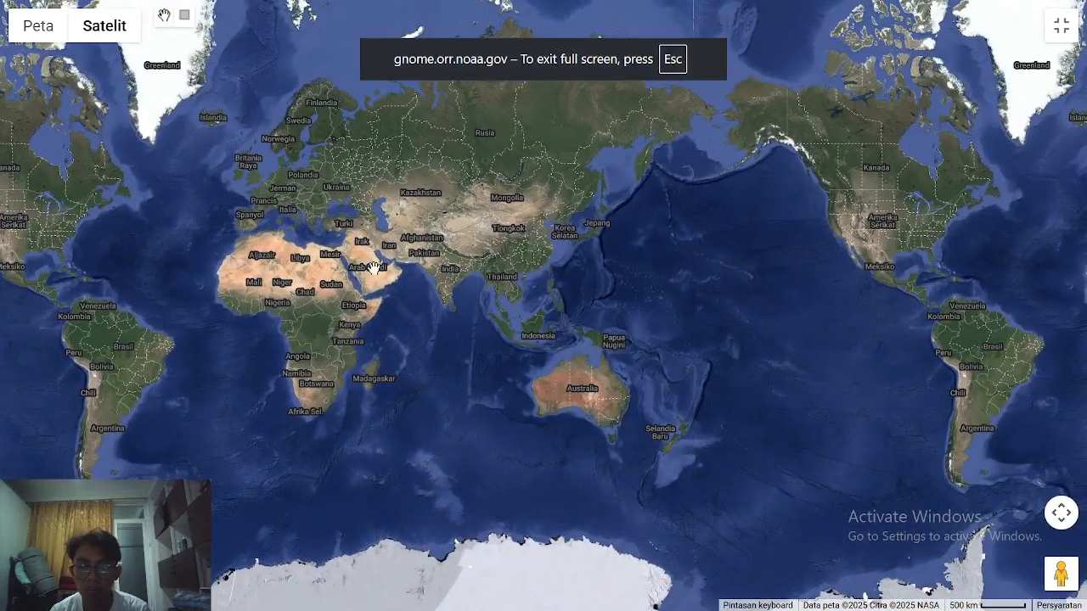
scroll(672, 318, "up", 5)
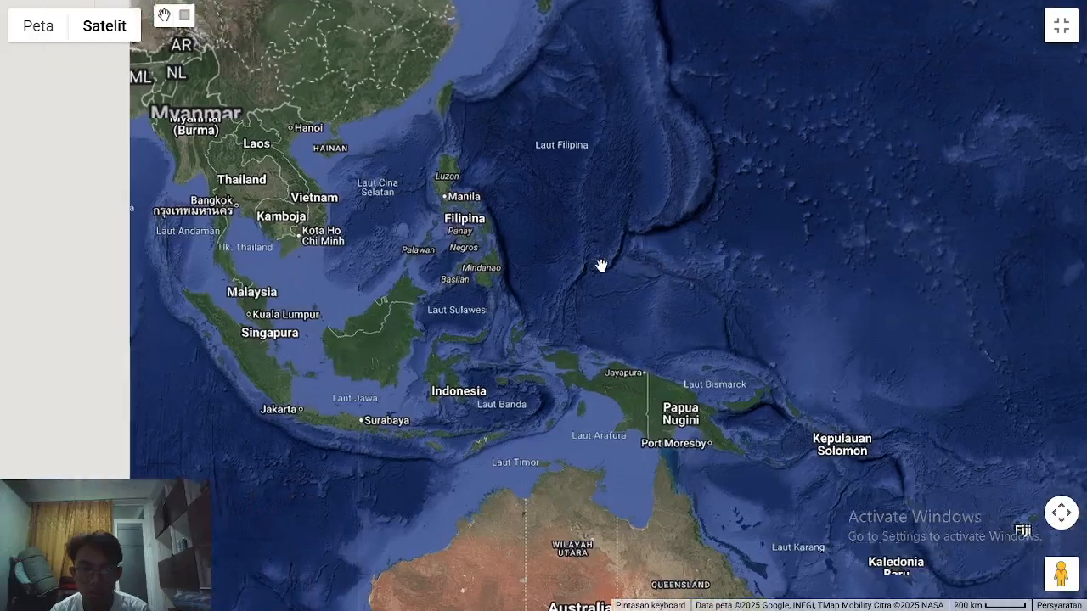
scroll(505, 360, "up", 4)
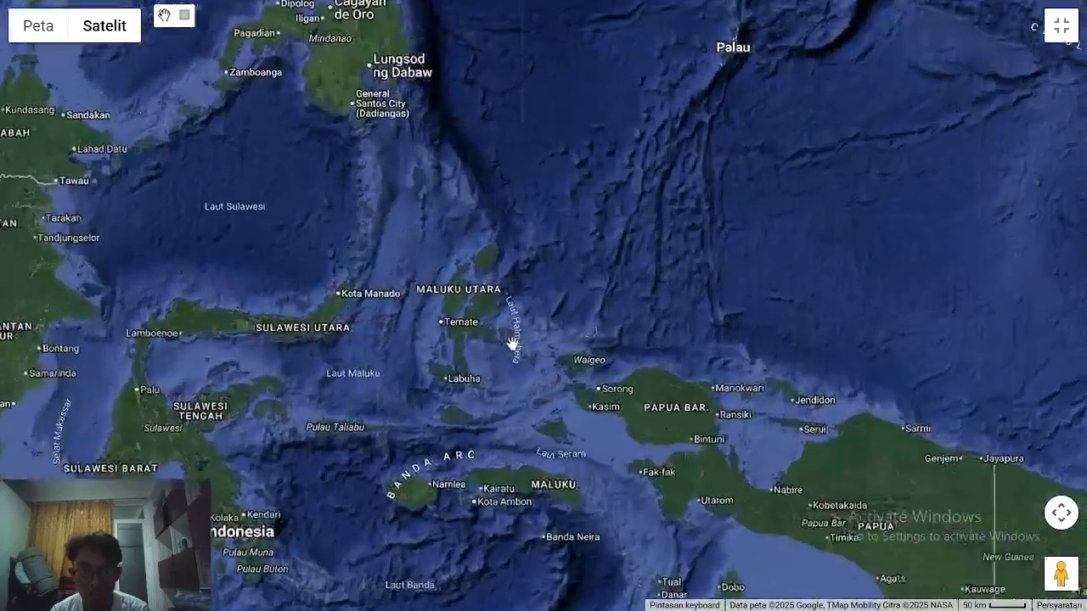
scroll(522, 308, "up", 2)
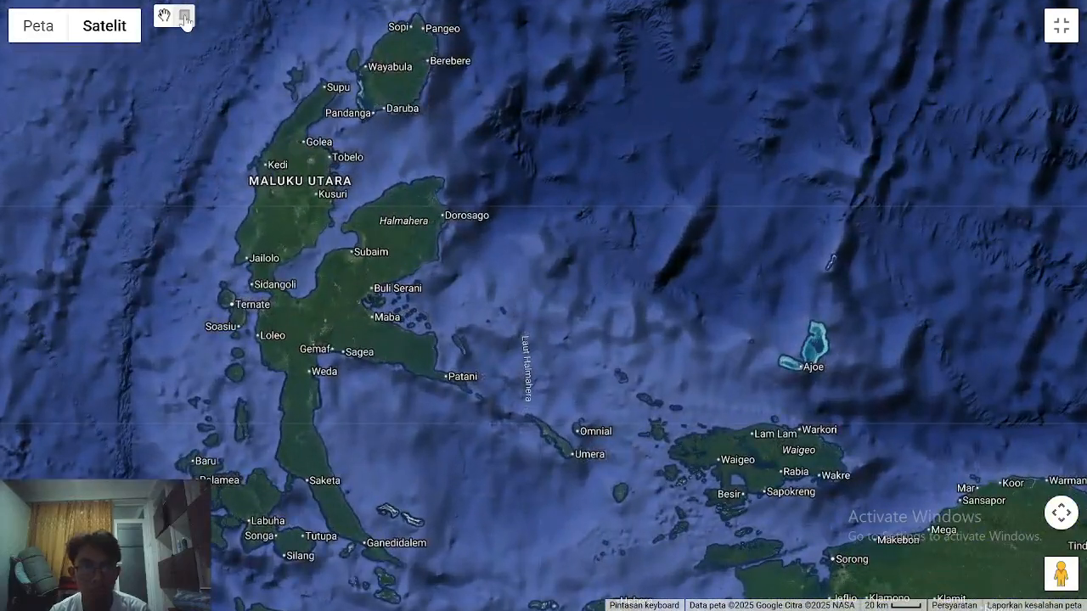
mouse_move(505, 335)
left_mouse_down()
mouse_move(555, 398)
mouse_move(618, 419)
left_mouse_up()
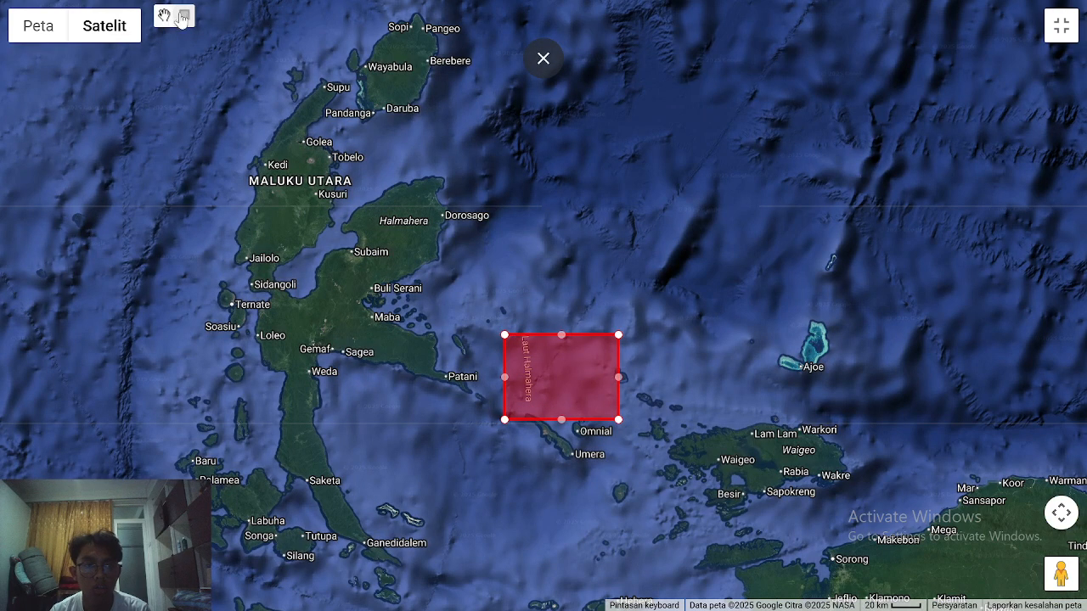
left_click(1066, 27)
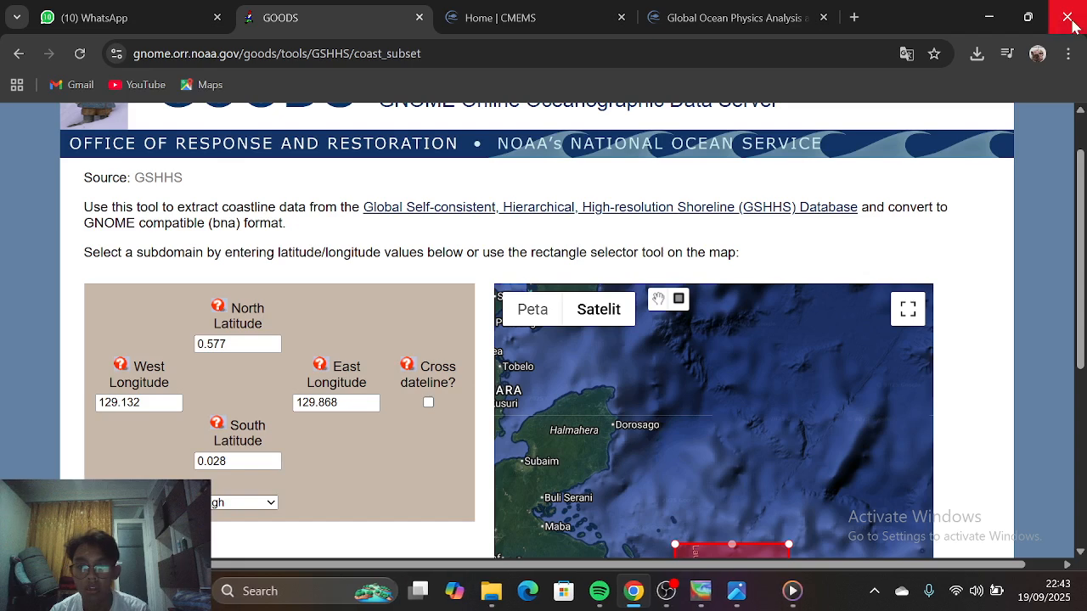
left_click(658, 299)
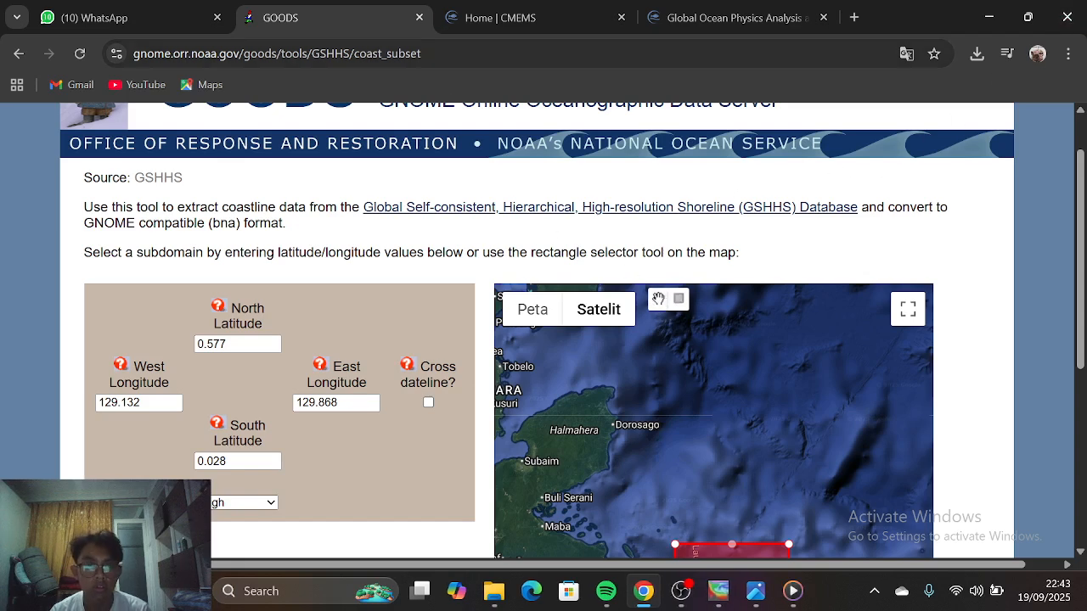
Replace the north limit of the Copernicus area of interest with the GOODS north latitude 0.577
left_click(739, 19)
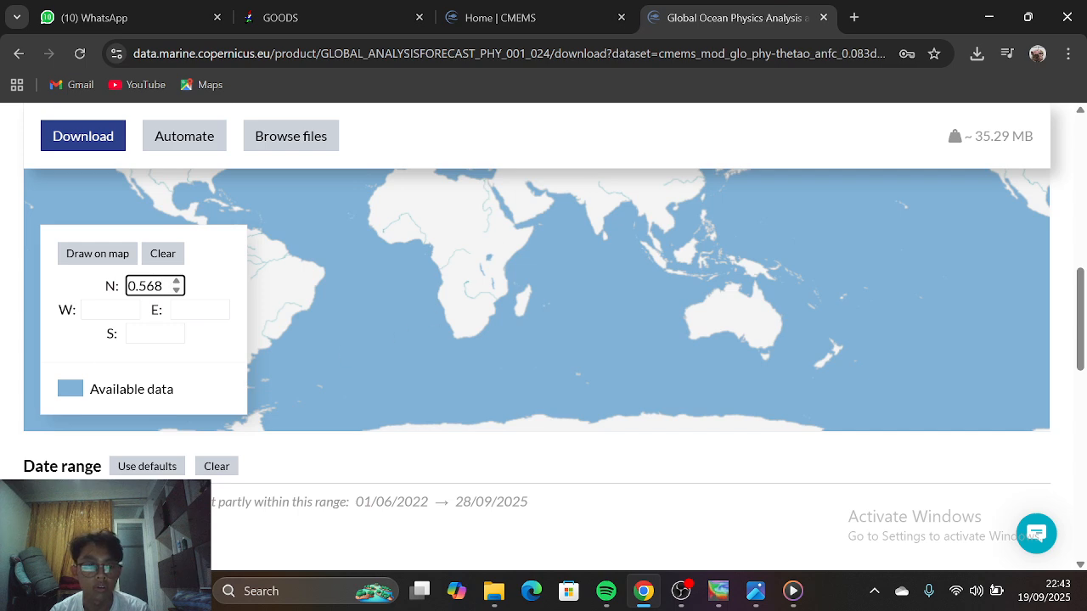
key("BackSpace")
key("BackSpace")
key("BackSpace")
key("BackSpace")
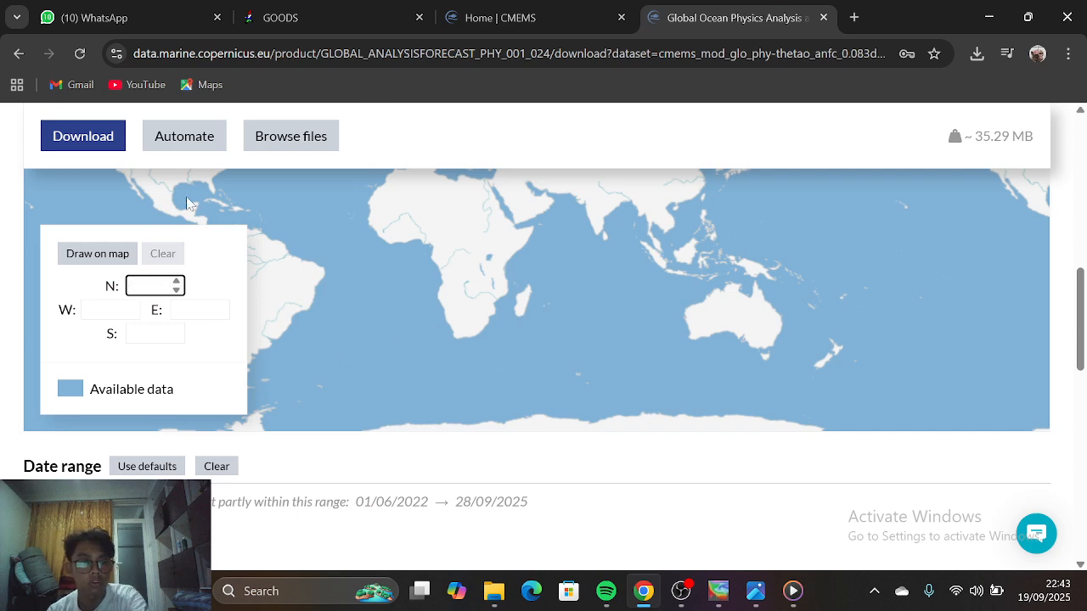
left_click(360, 6)
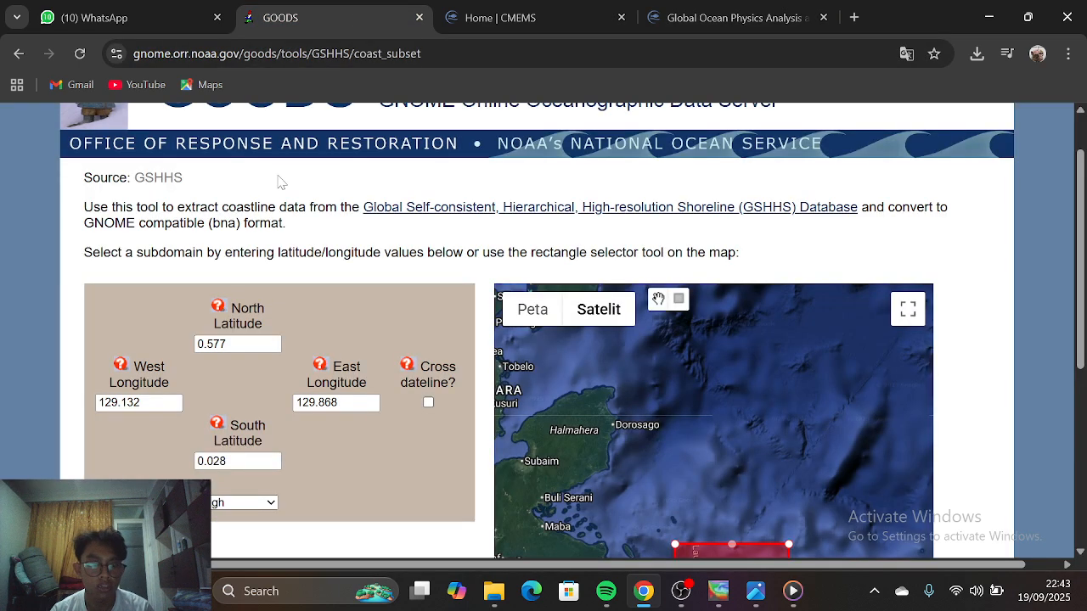
left_click_drag(238, 344, 192, 355)
key("ctrl+c")
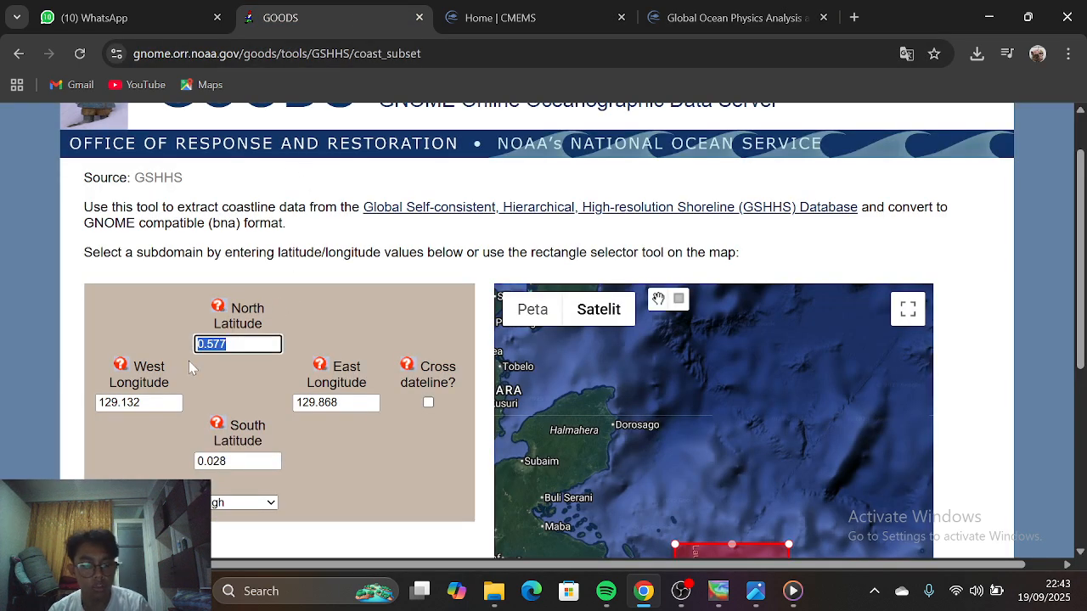
left_click(699, 14)
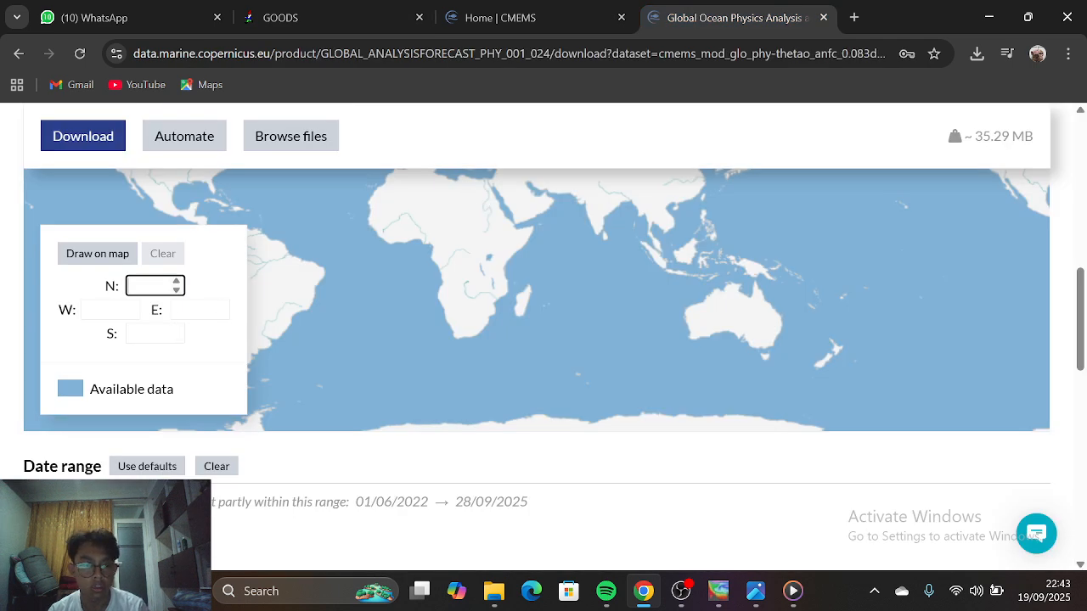
key("ctrl+v")
key("Tab")
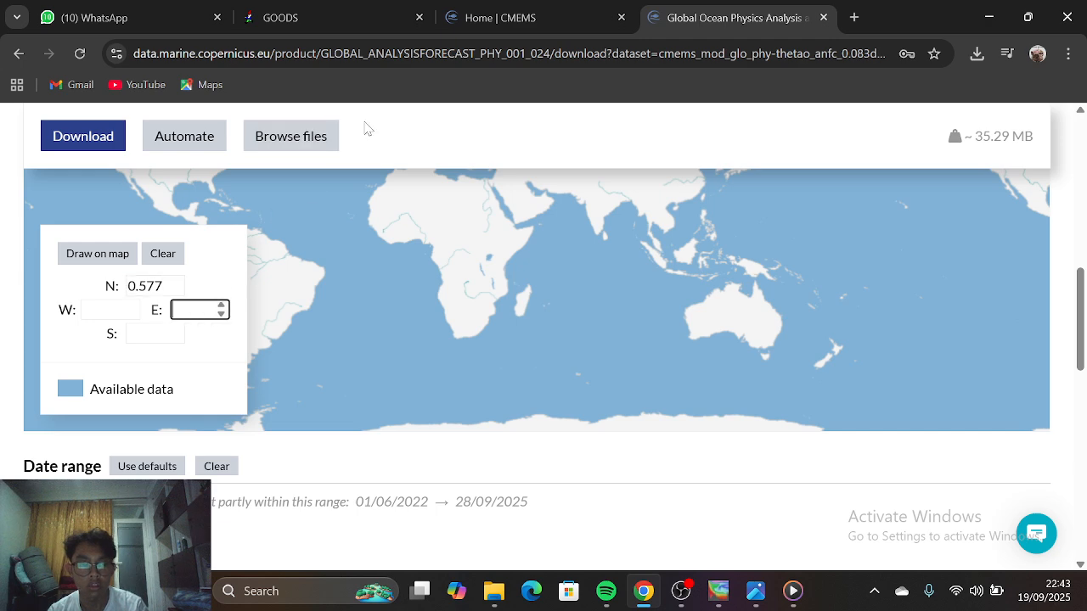
Copy the east longitude 129.868 from GOODS into the east limit of the Copernicus area of interest
left_click(321, 19)
key("Tab")
key("ctrl+c")
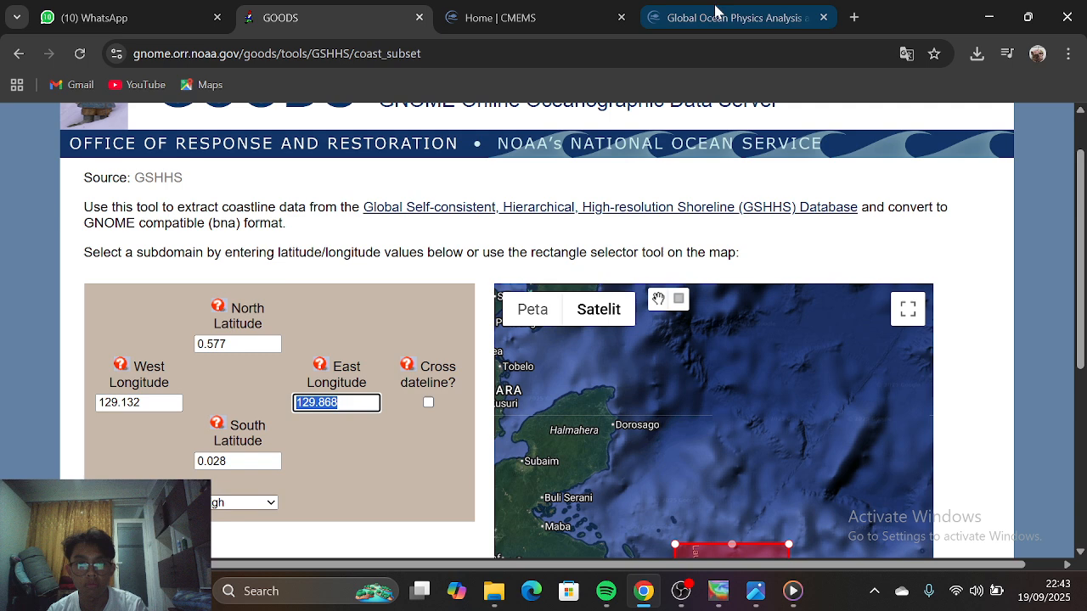
left_click(658, 27)
key("ctrl+v")
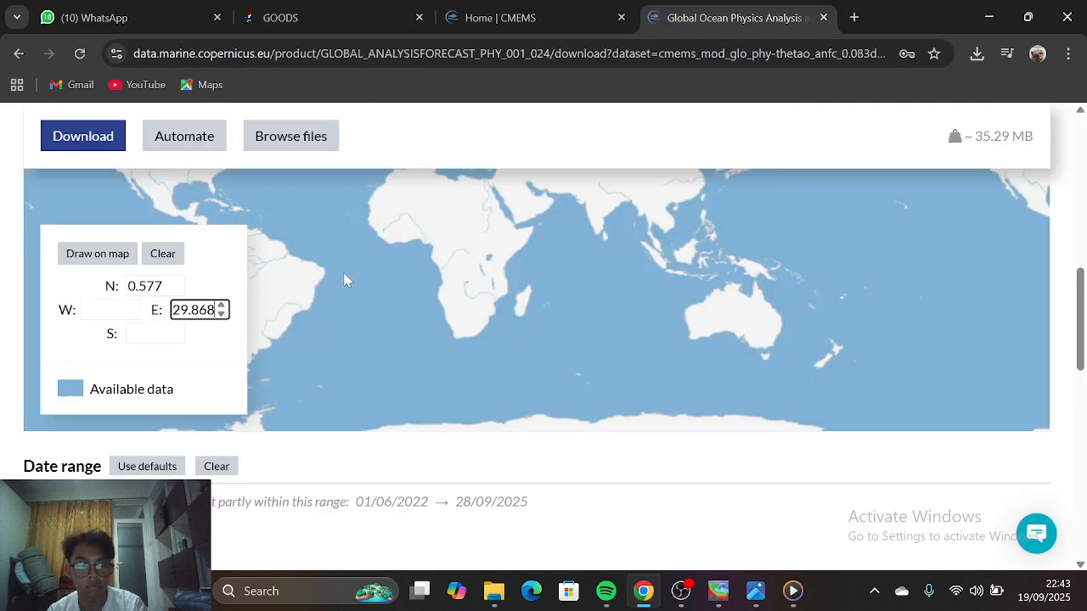
key("Tab")
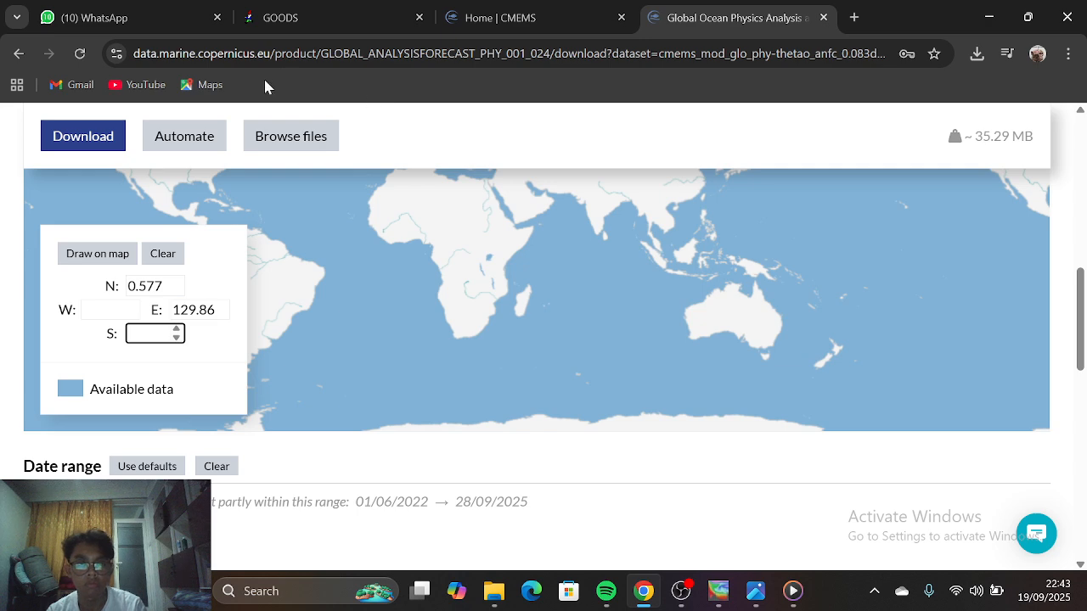
Copy the south latitude 0.028 from GOODS into the south limit of the Copernicus area of interest
left_click(323, 12)
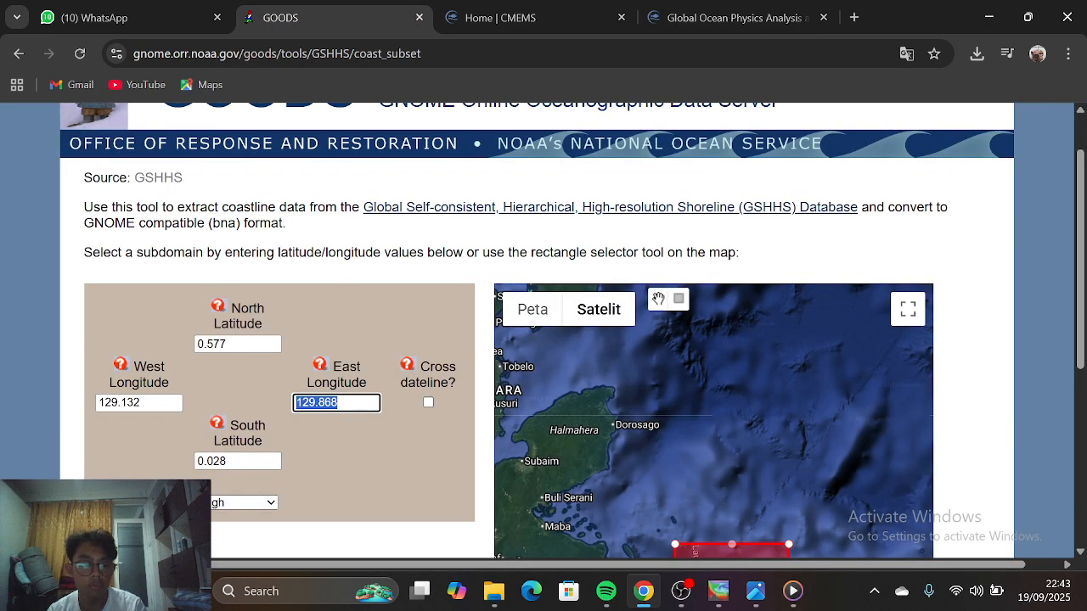
key("Tab")
key("ctrl+c")
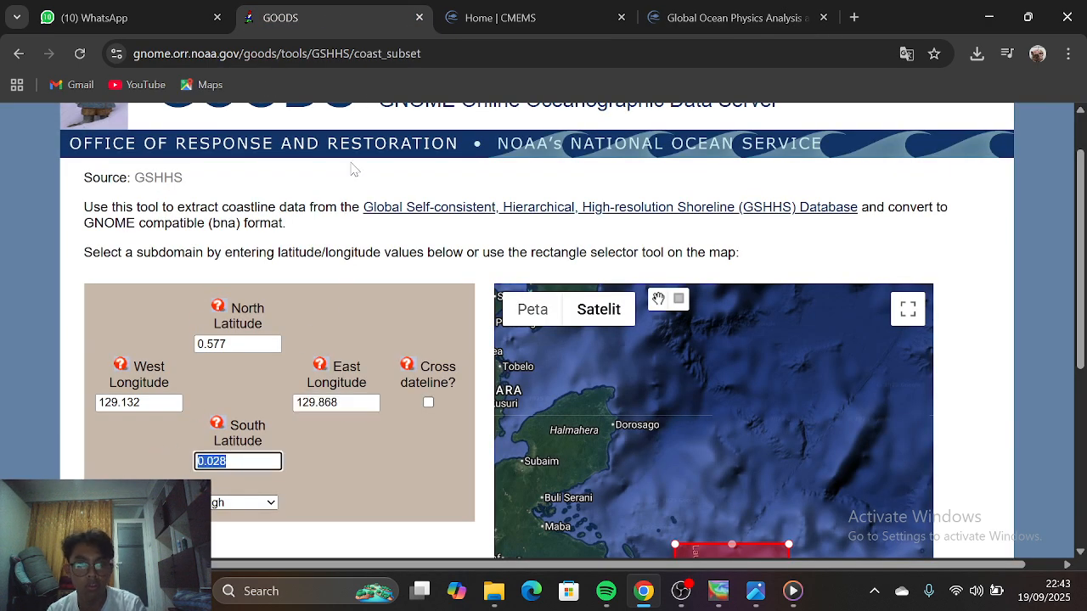
left_click(731, 17)
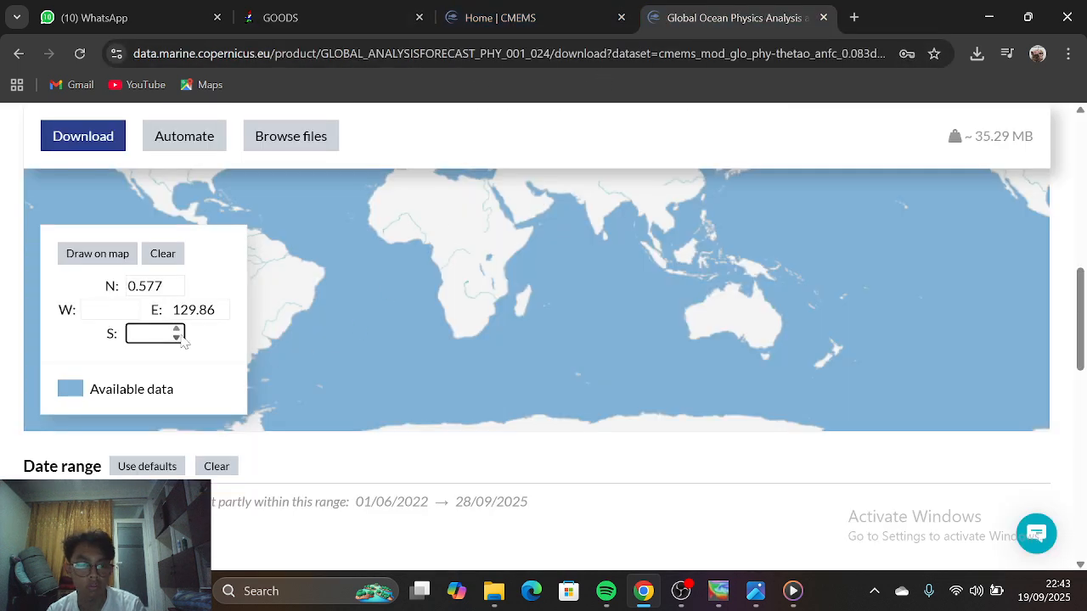
key("ctrl+v")
Copy the west longitude 129.132 from GOODS into the west limit of the Copernicus area of interest
left_click(109, 309)
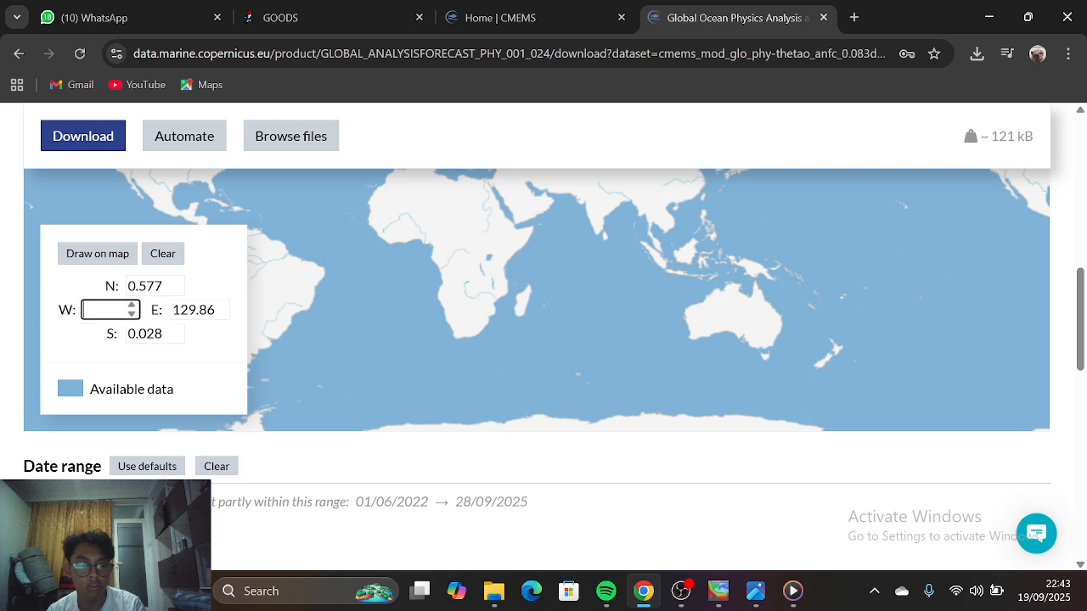
left_click(383, 23)
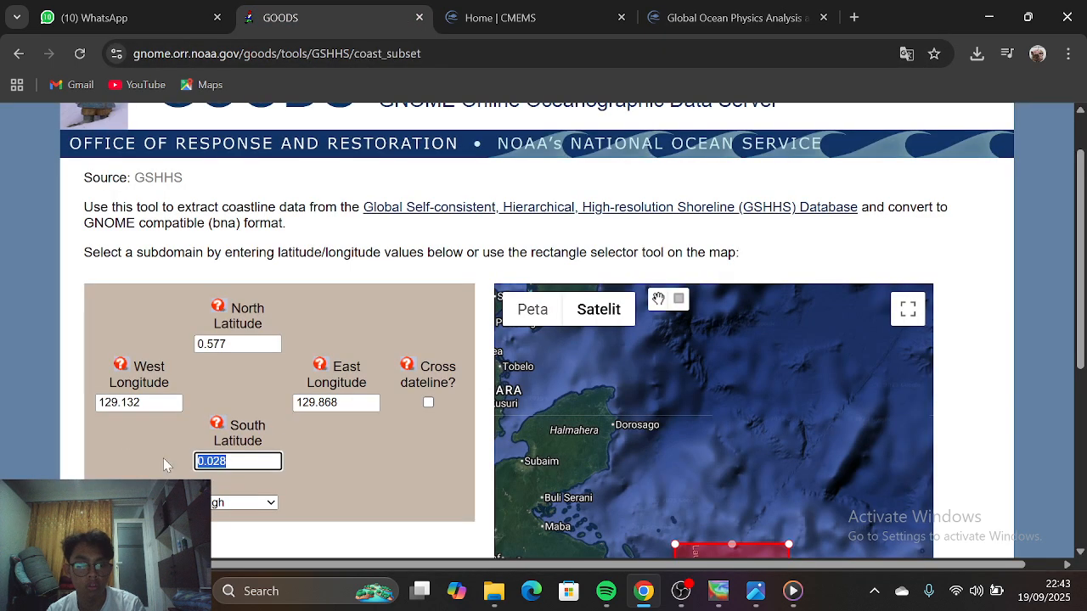
left_click_drag(143, 402, 63, 414)
key("ctrl+c")
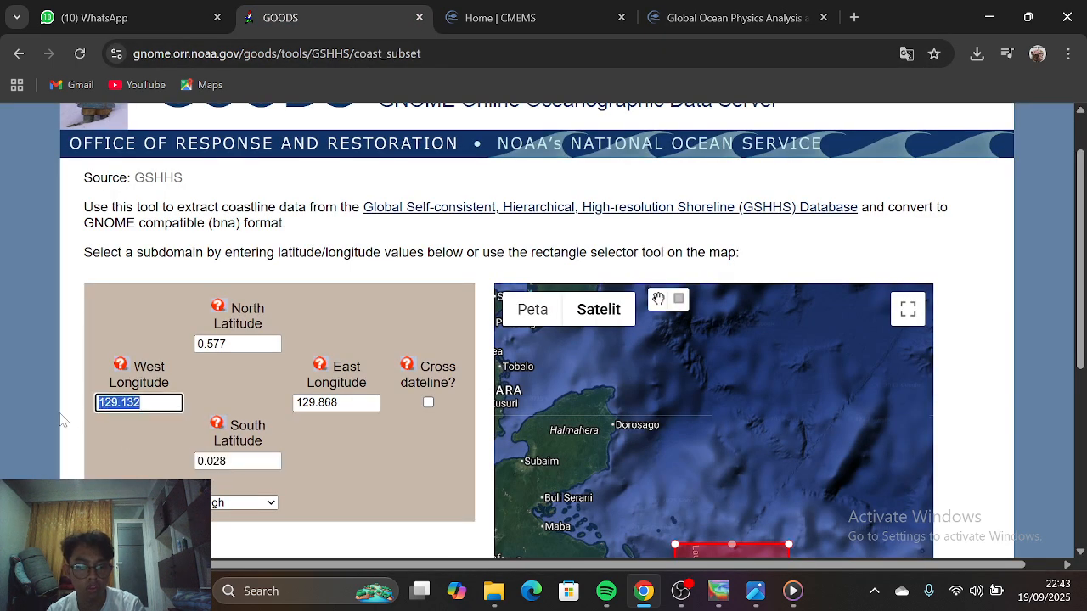
left_click(660, 18)
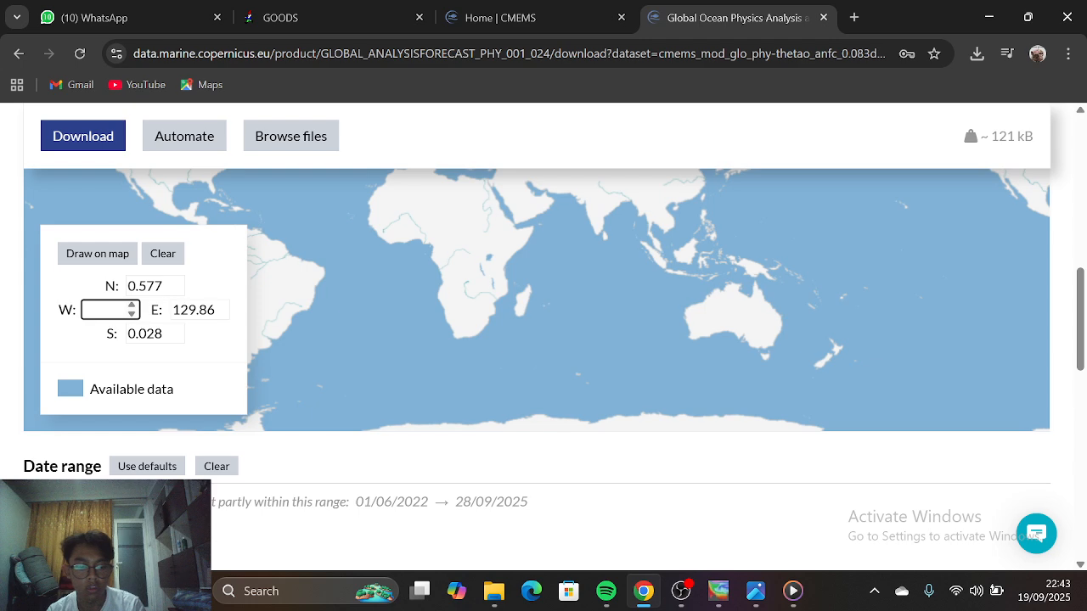
key("ctrl+v")
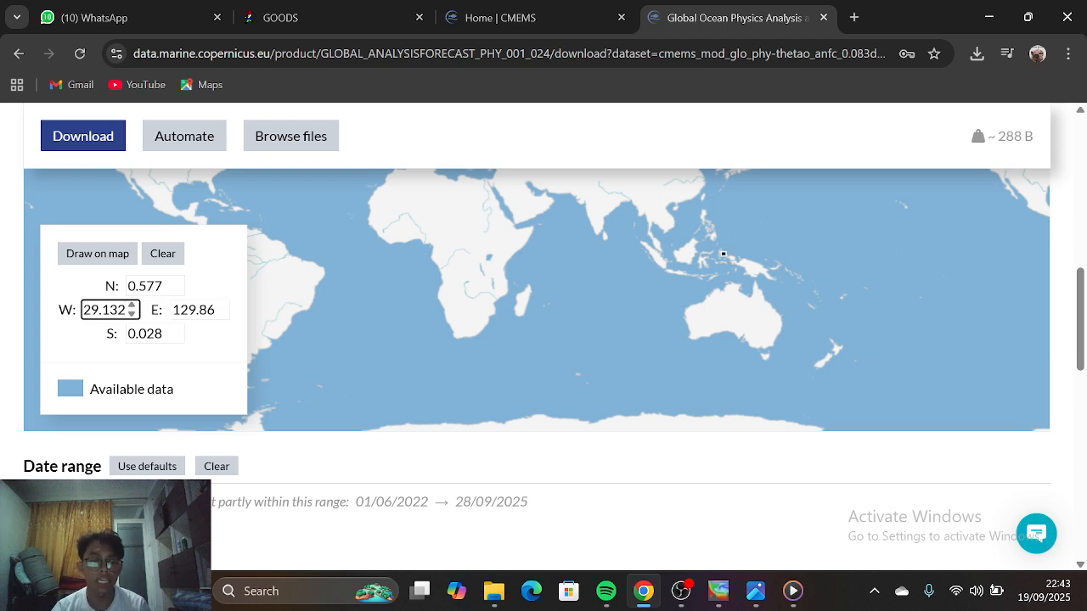
Set the start of the download's date range to 01/01/2025
scroll(280, 468, "down", 8)
scroll(267, 429, "up", 5)
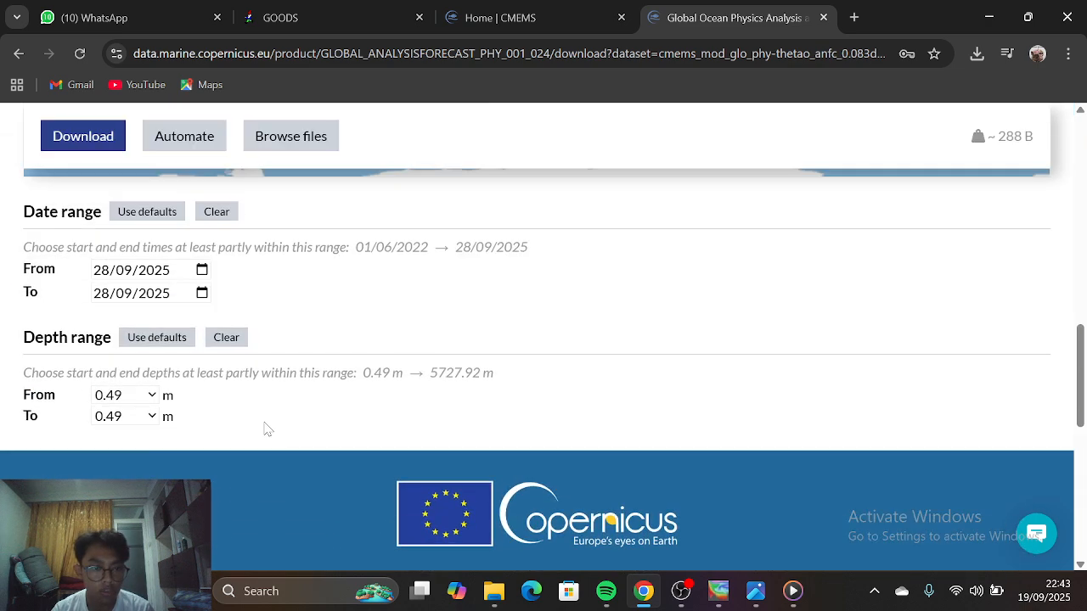
scroll(266, 429, "up", 3)
scroll(275, 491, "down", 1)
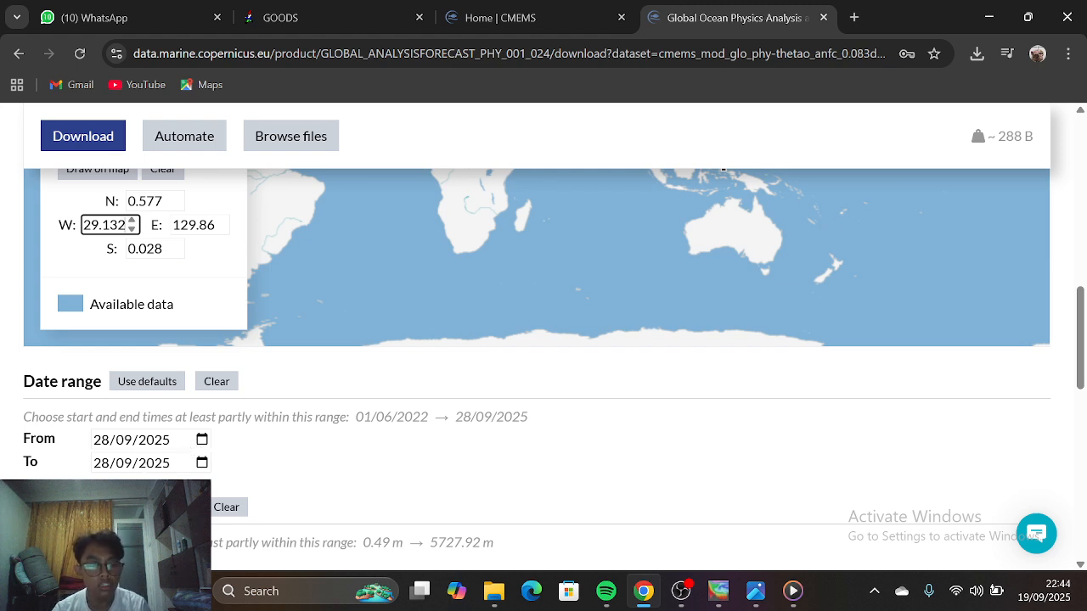
left_click(201, 440)
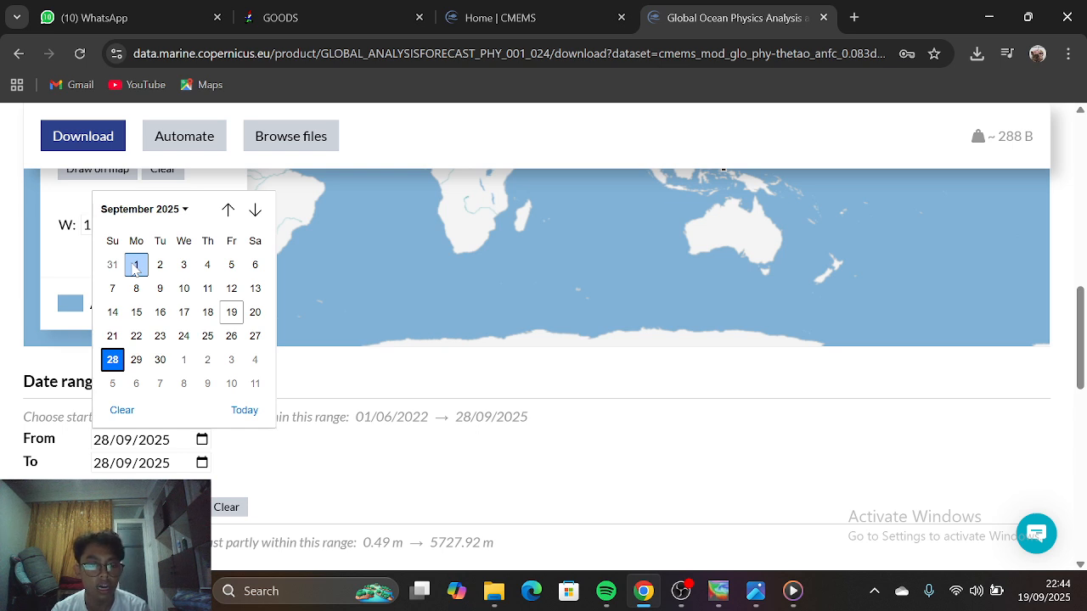
left_click(141, 209)
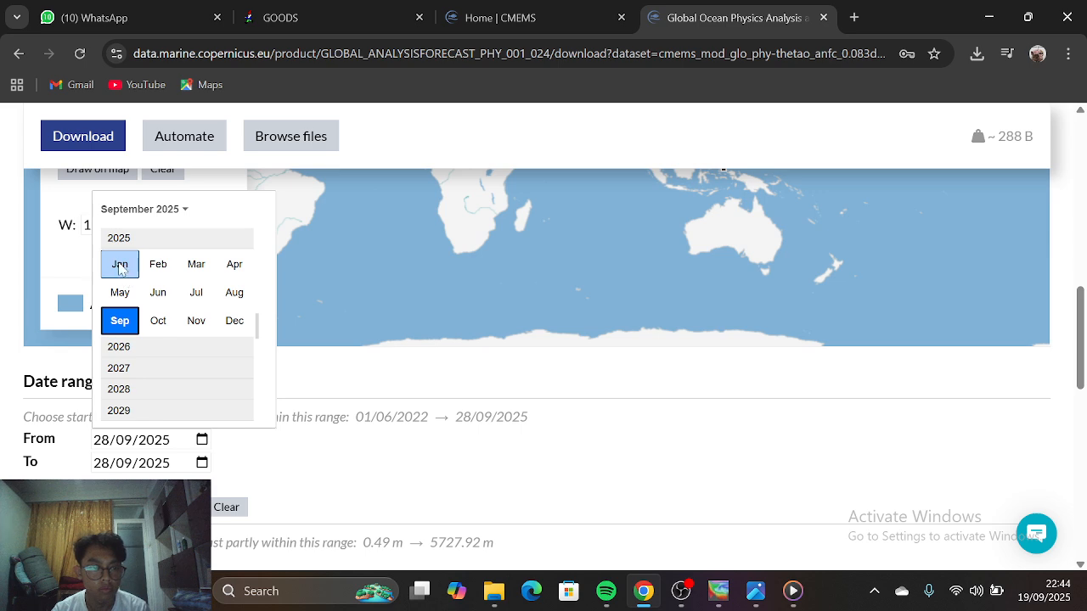
left_click(119, 264)
left_click(184, 265)
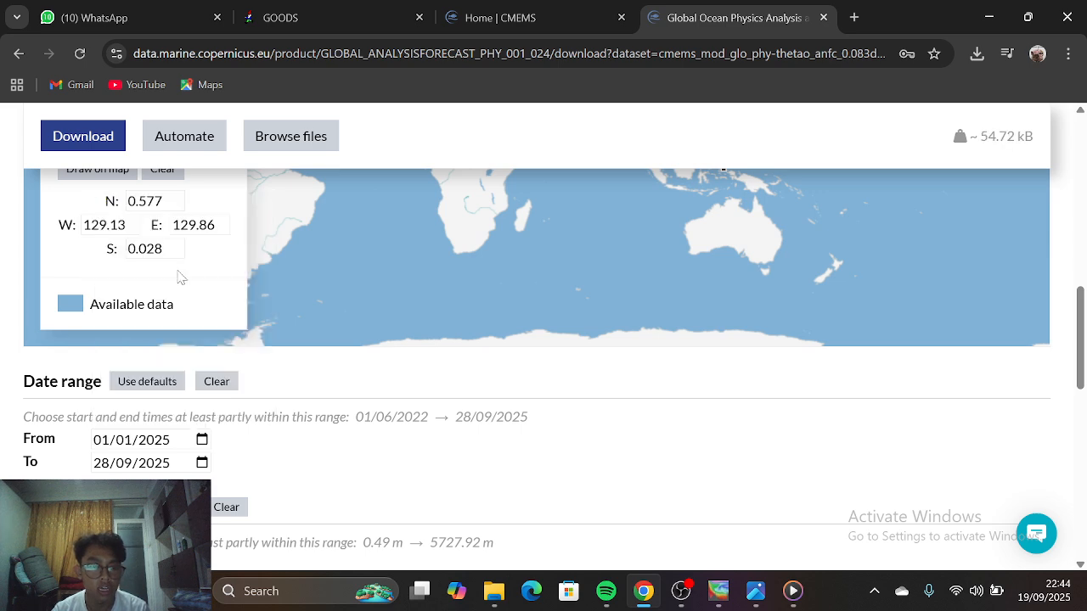
Set the end of the download's date range to 31/01/2025
left_click(202, 463)
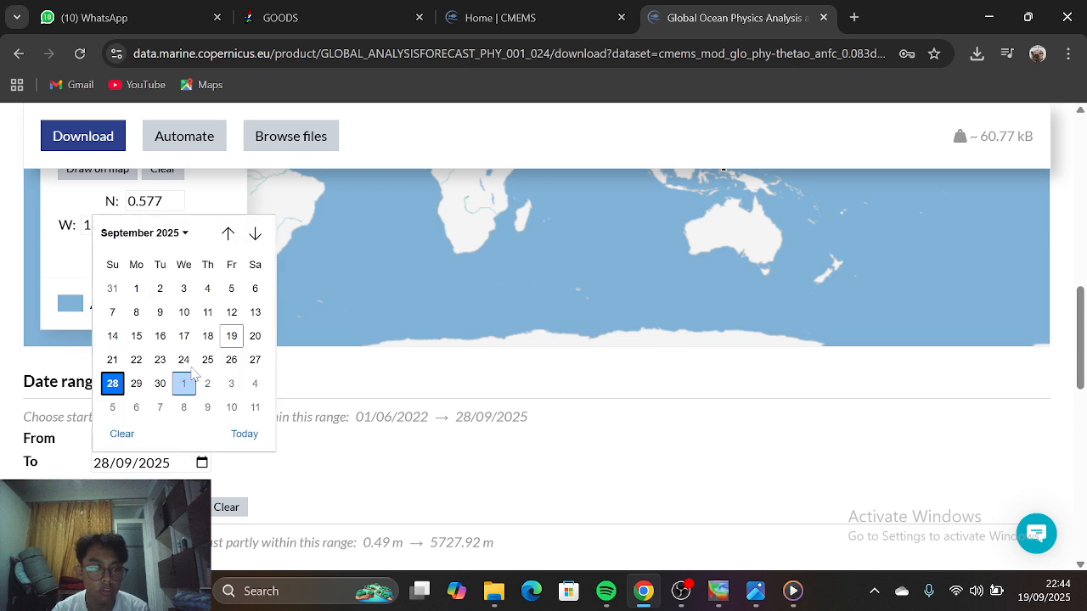
left_click(128, 234)
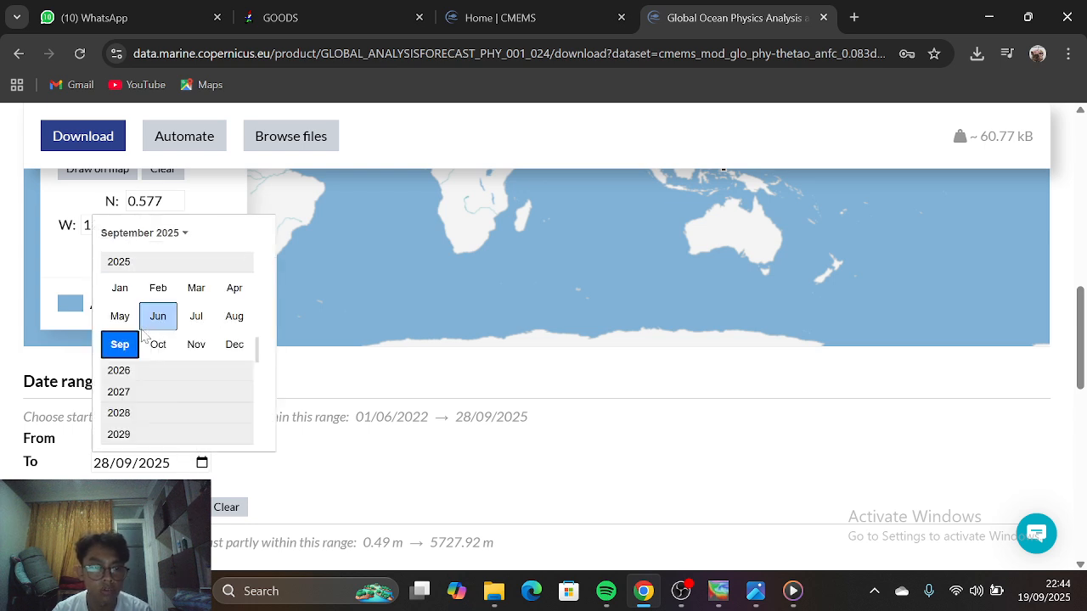
left_click(120, 288)
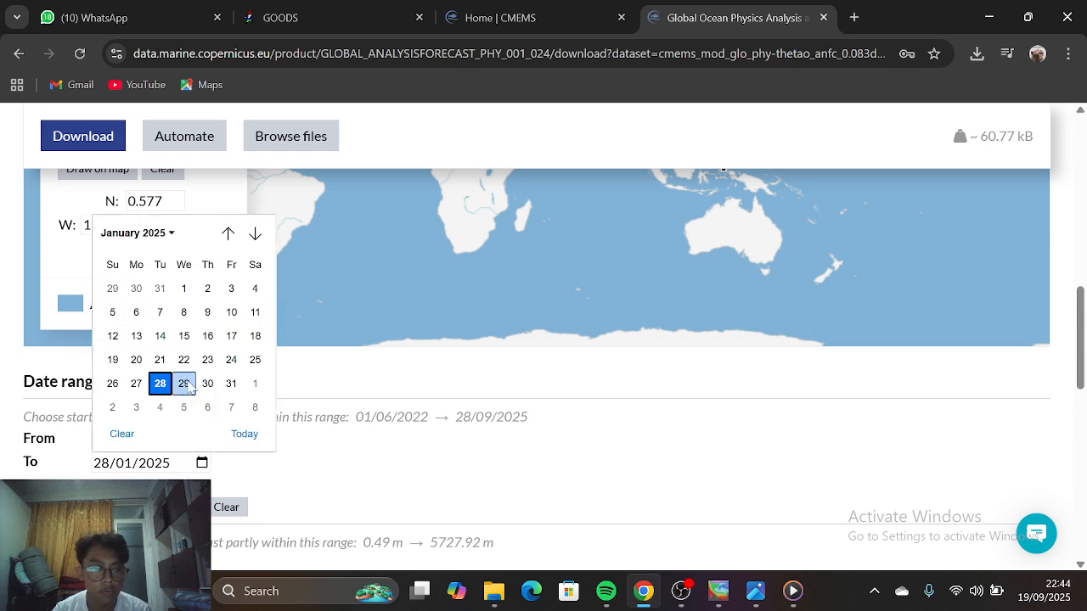
left_click(231, 383)
Extend the download's depth range from 0.49 m down to a deeper end level
scroll(266, 463, "down", 1)
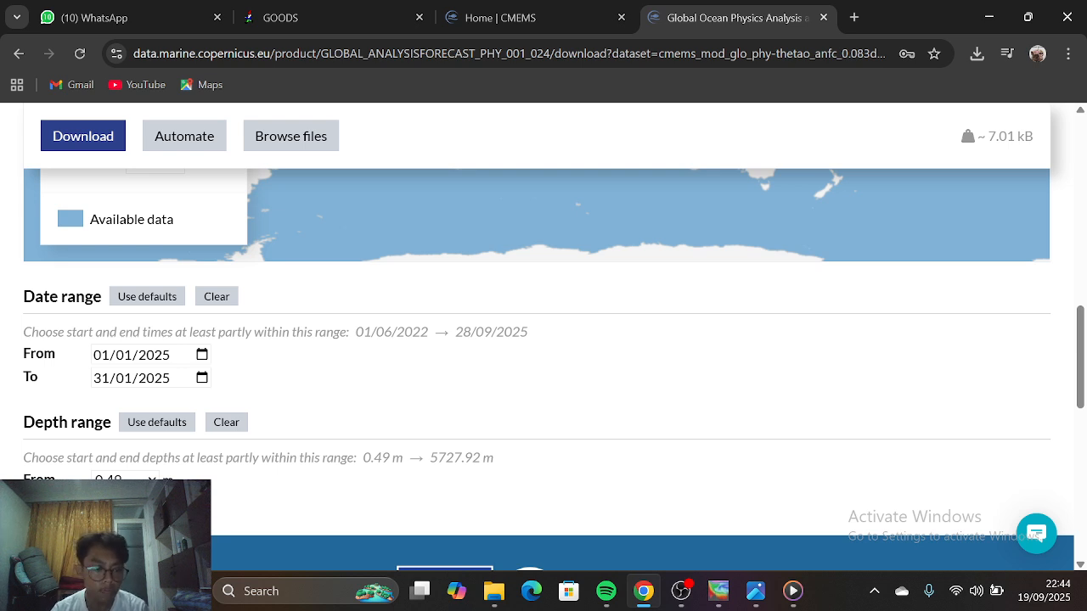
left_click(123, 479)
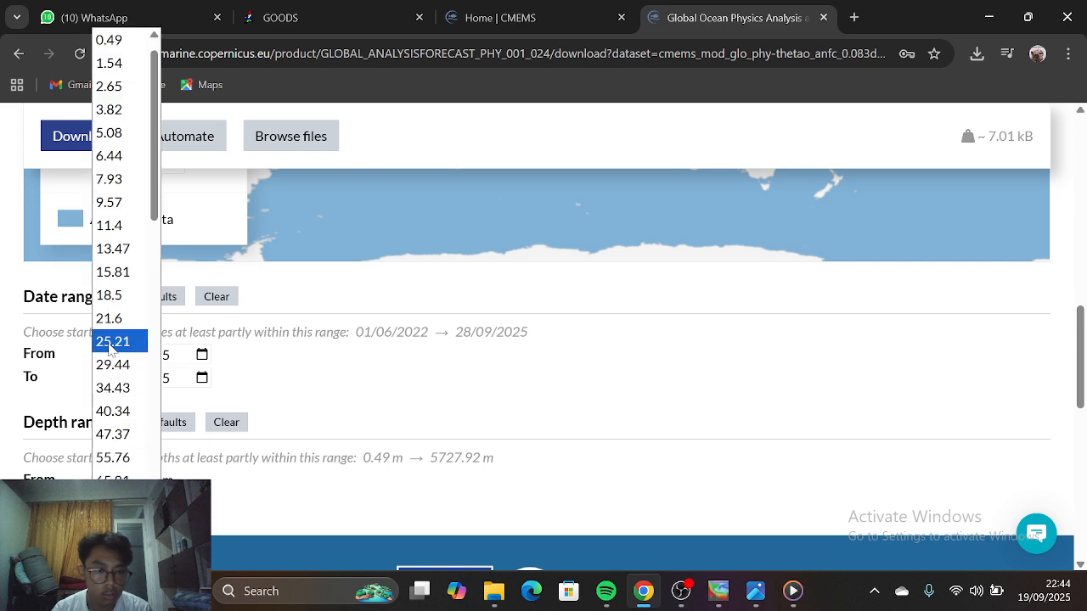
left_click(136, 391)
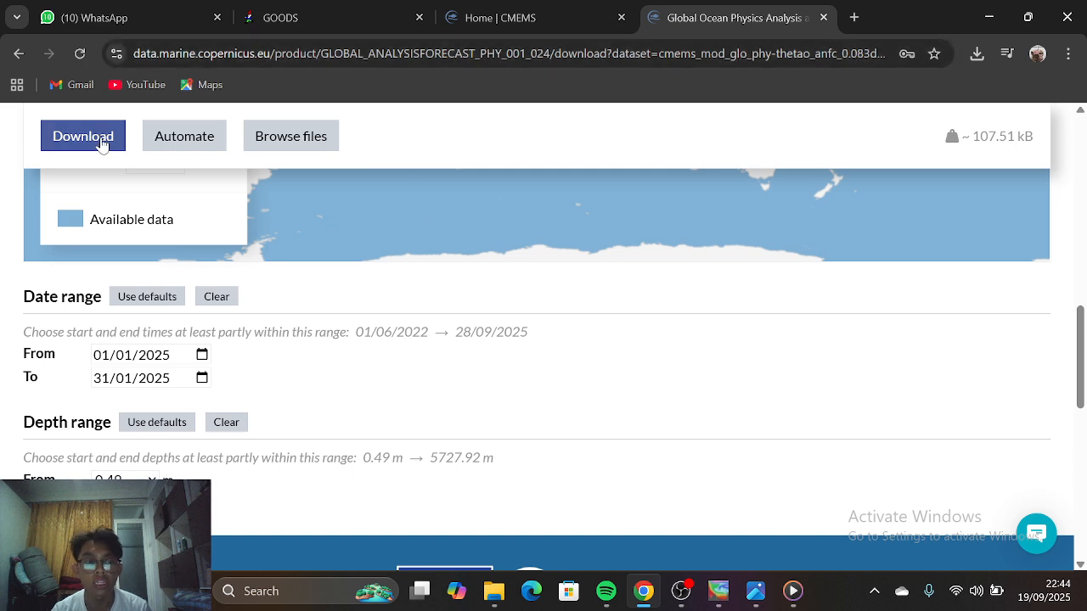
Download the sea temperature subset with the configured area, dates and depths
left_click(100, 134)
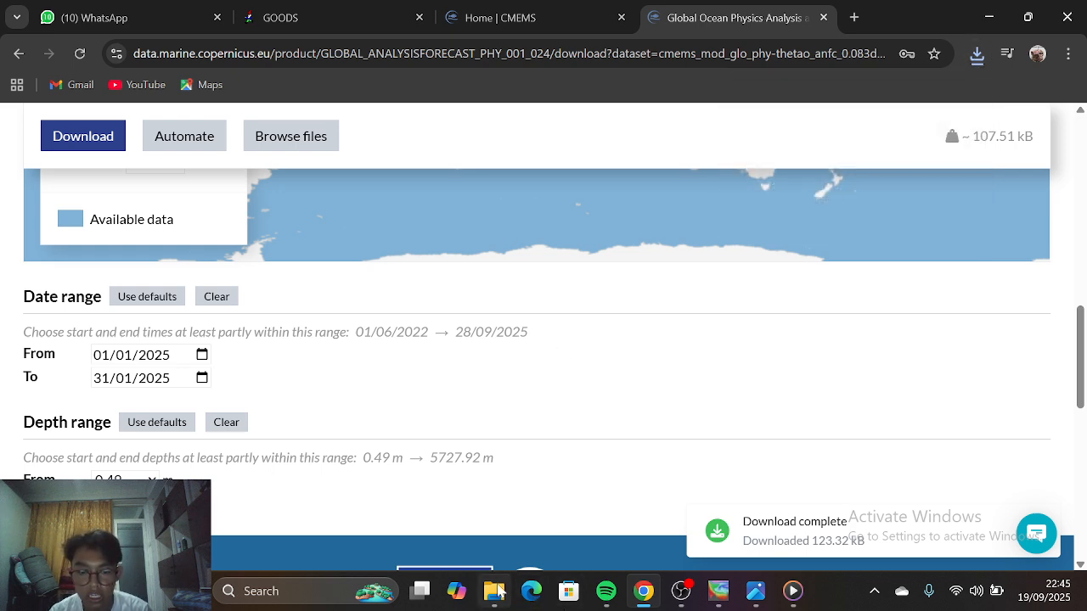
Look through the Downloads and Documents folders in File Explorer for the downloaded NetCDF file
left_click(495, 591)
left_click(348, 178)
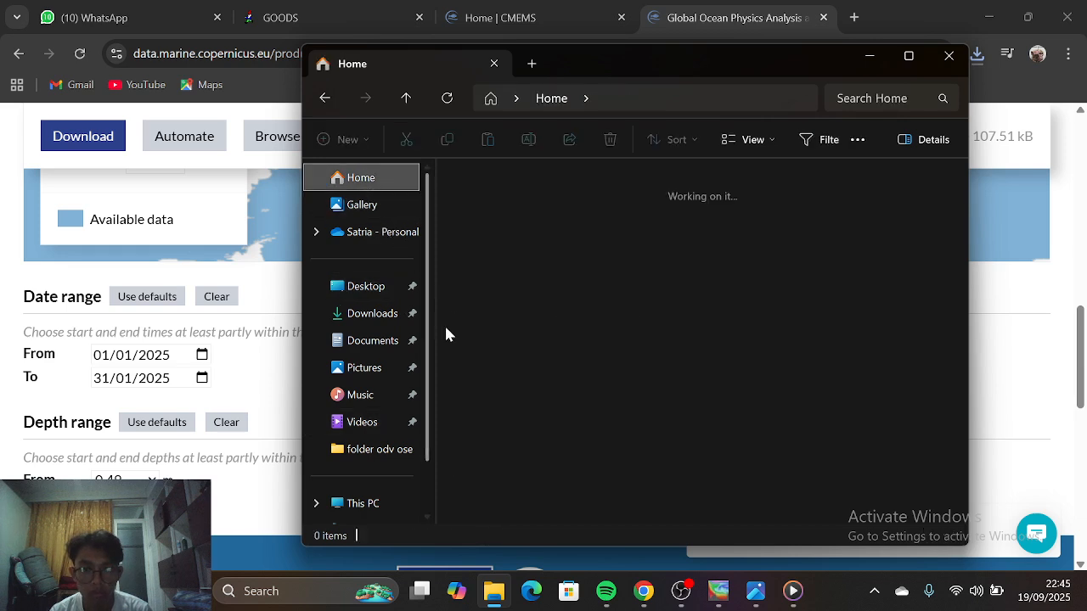
scroll(602, 359, "down", 4)
scroll(602, 359, "up", 2)
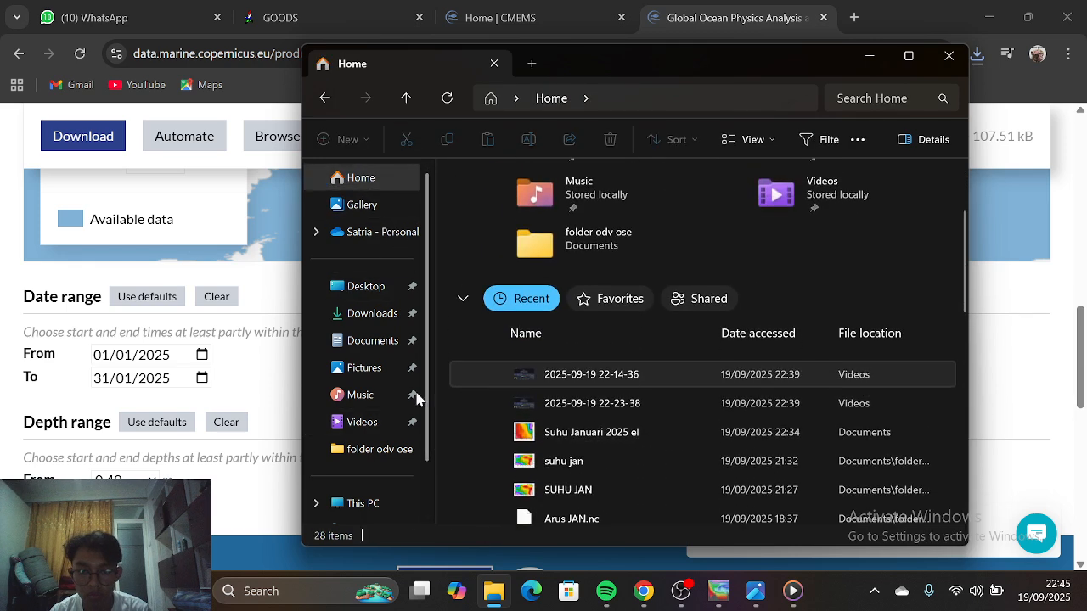
left_click(386, 315)
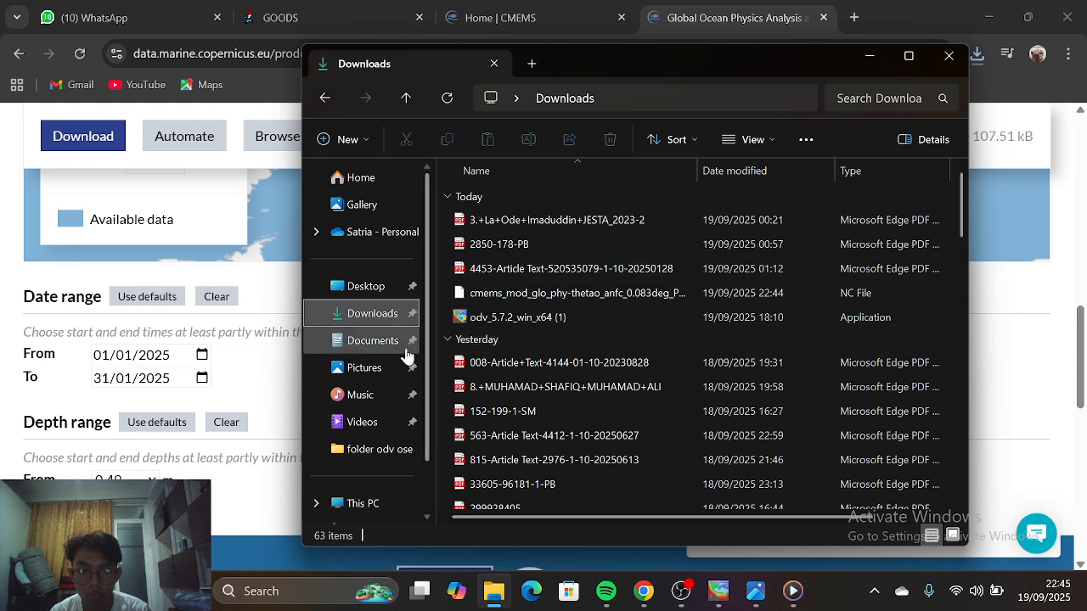
scroll(512, 343, "down", 1)
scroll(512, 343, "down", 7)
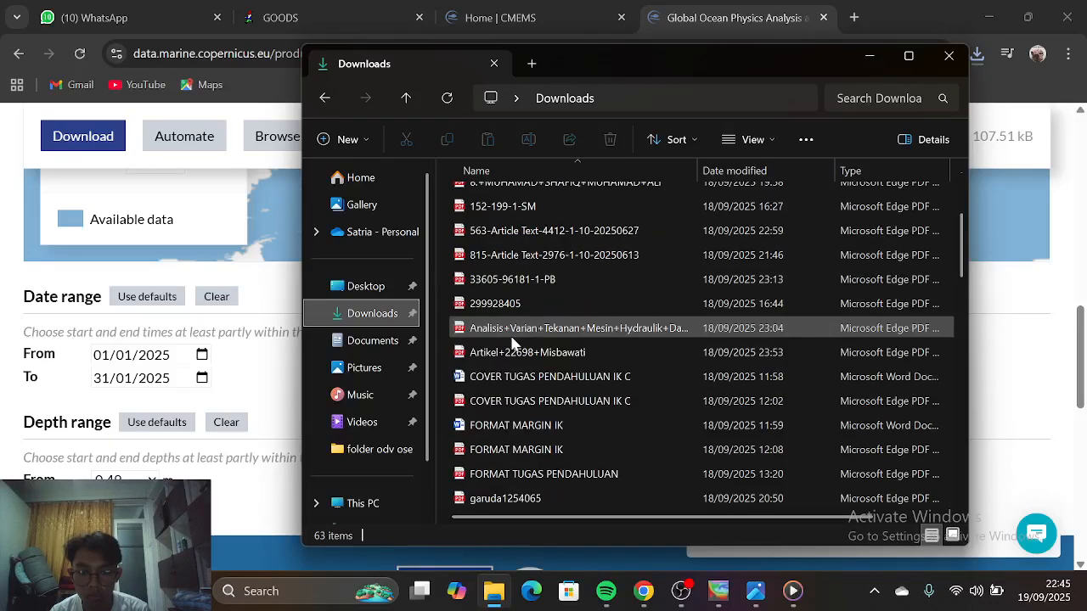
scroll(511, 336, "down", 8)
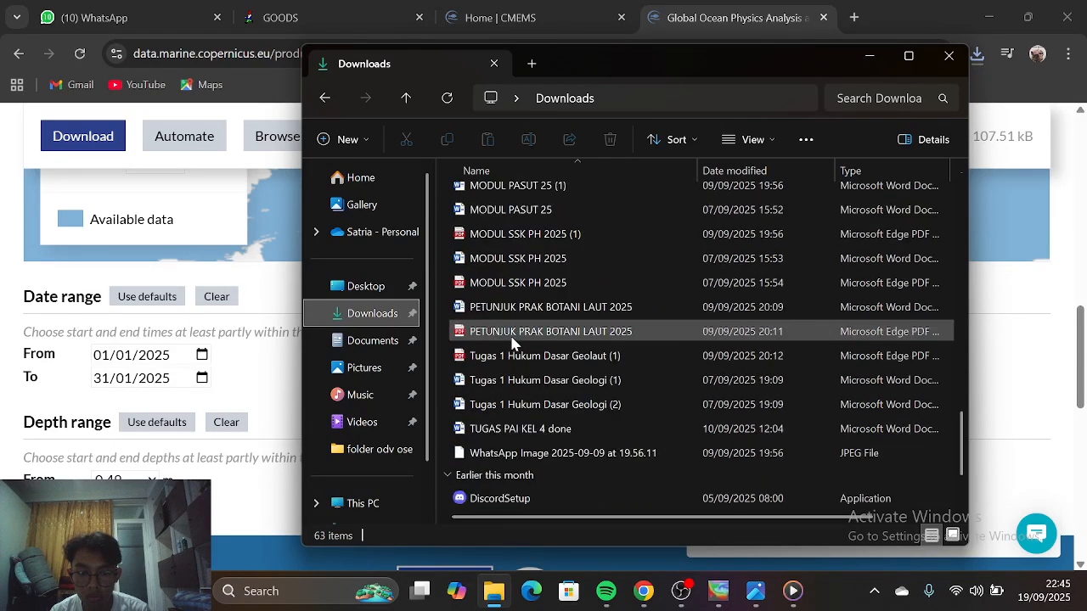
left_click(408, 341)
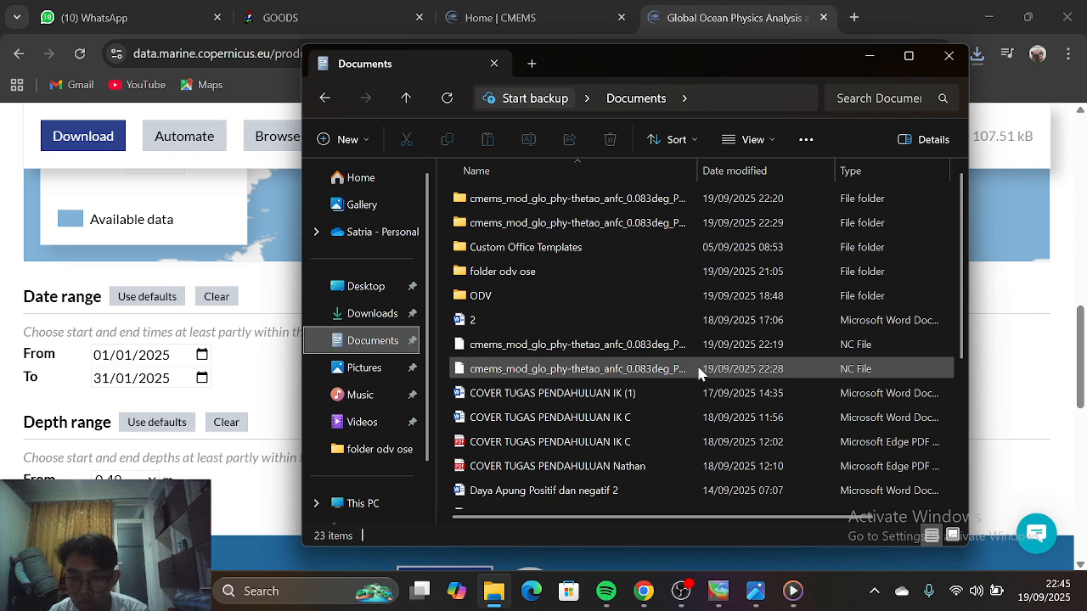
scroll(692, 374, "down", 3)
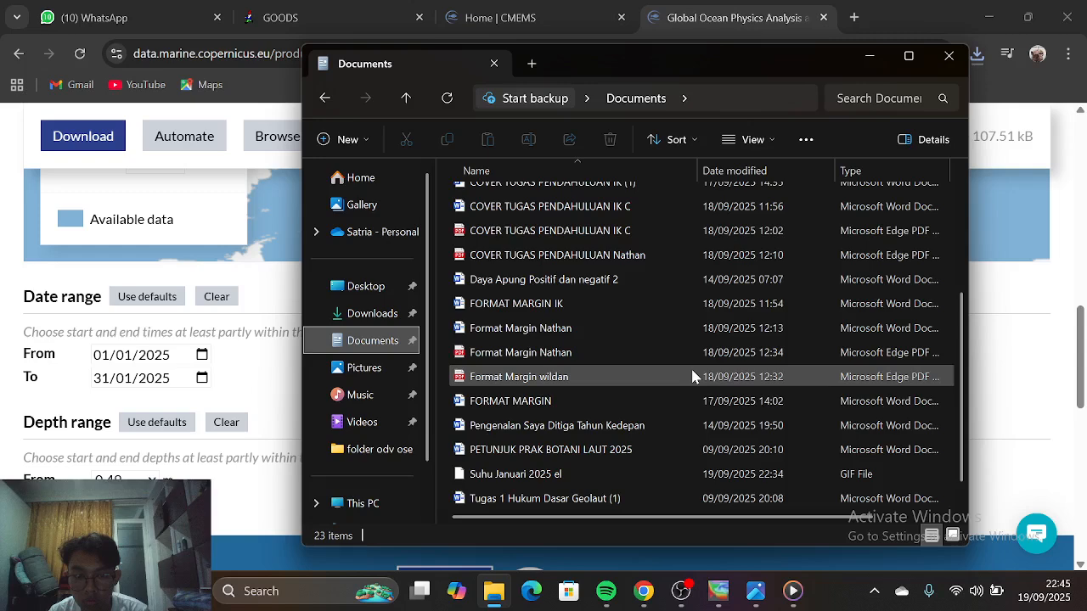
scroll(692, 374, "up", 5)
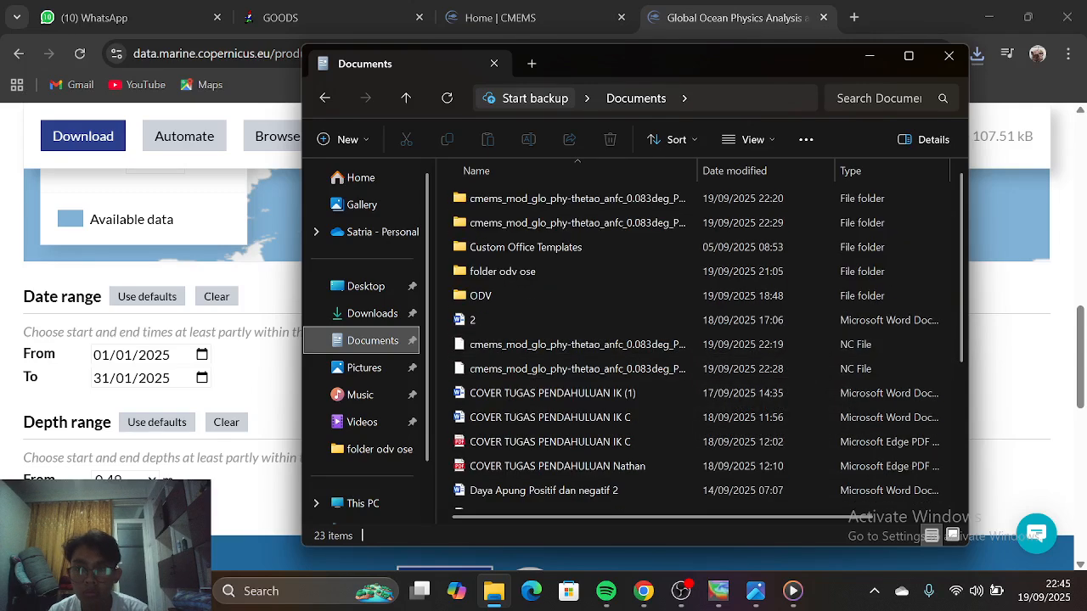
left_click(953, 56)
Show the newest download, cmems_mod_glo_phy-thetao_anfc_0.083deg_P1D-m_1758296696540.nc, in its folder and move it to the Documents folder
left_click(977, 53)
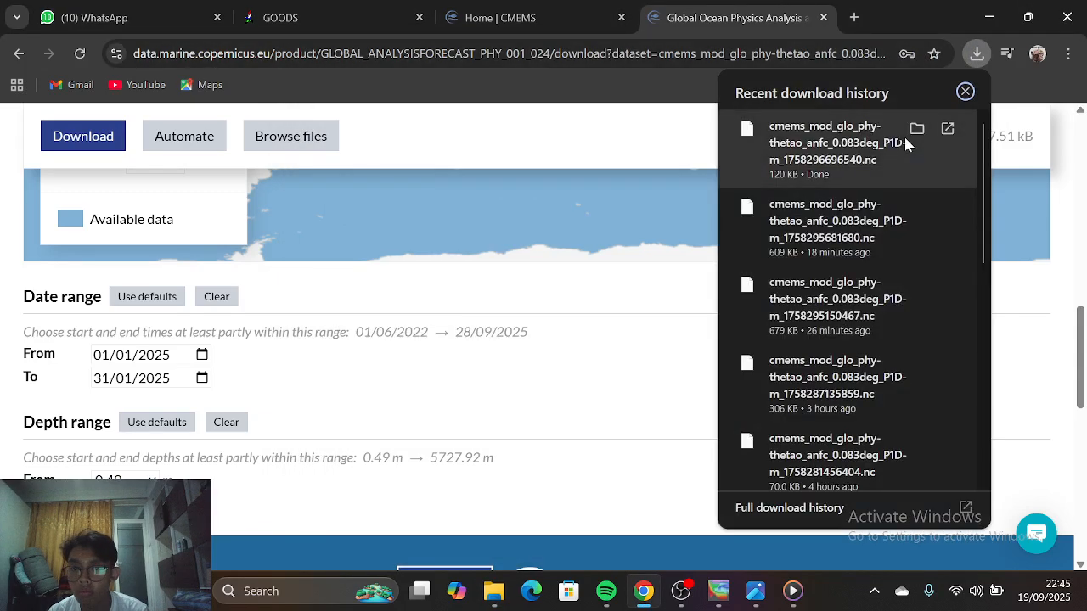
left_click(917, 128)
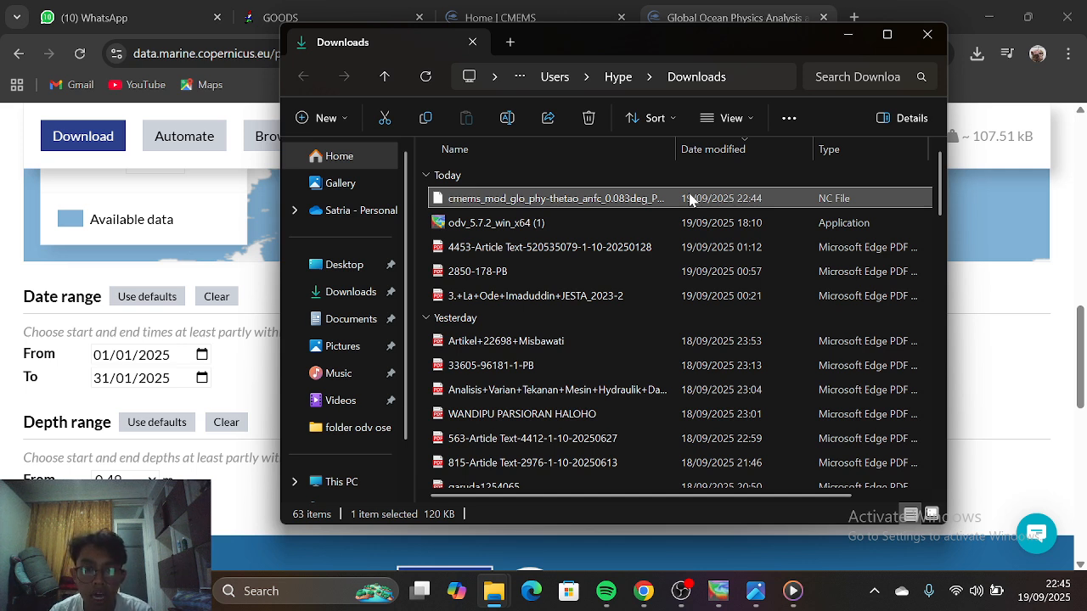
mouse_move(689, 198)
left_mouse_down()
mouse_move(670, 214)
mouse_move(675, 222)
mouse_move(676, 200)
left_mouse_up()
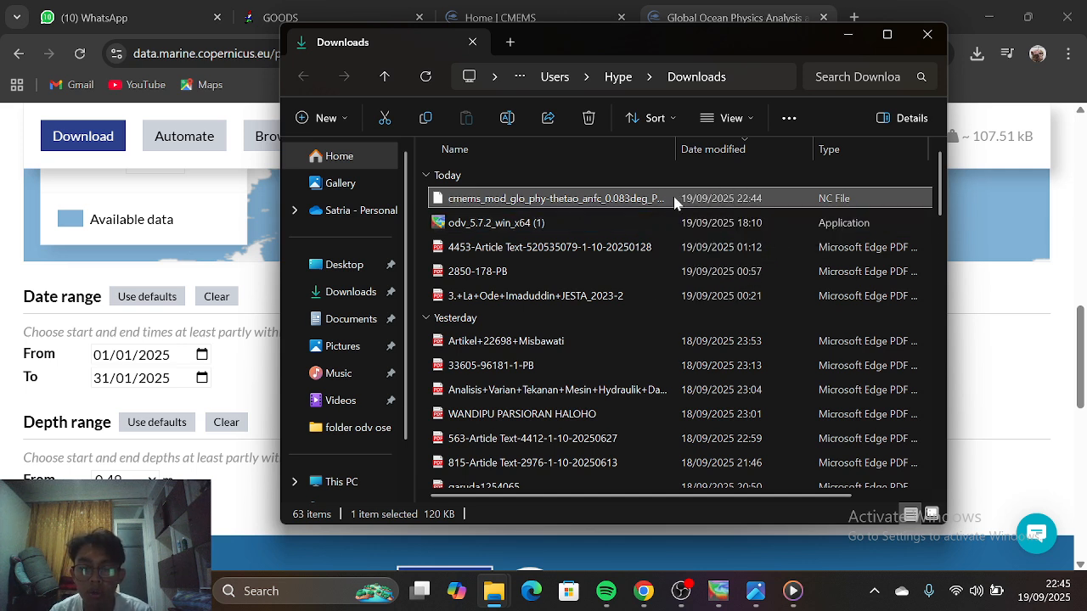
left_click(508, 119)
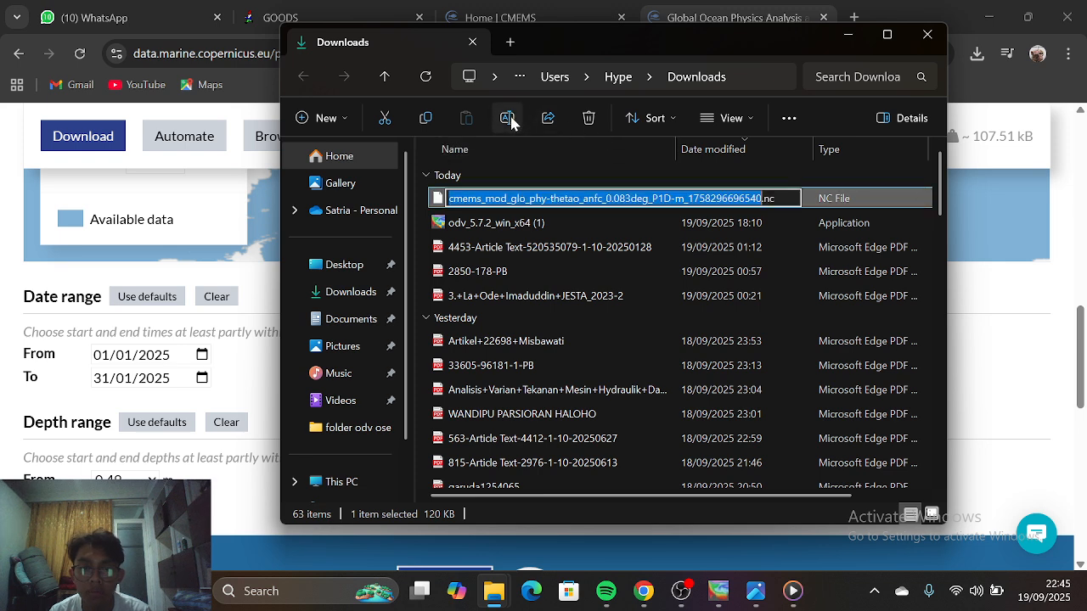
left_click(841, 200)
left_click_drag(777, 198, 381, 333)
left_click(379, 328)
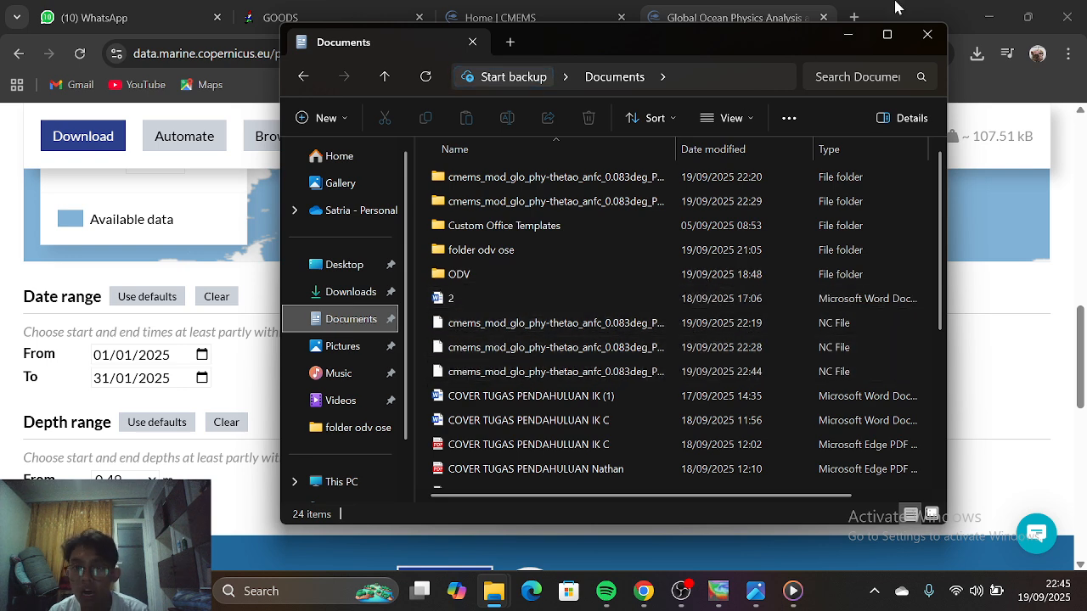
Close the running Ocean Data View session and start Ocean Data View again from the desktop
left_click(848, 34)
left_click(985, 19)
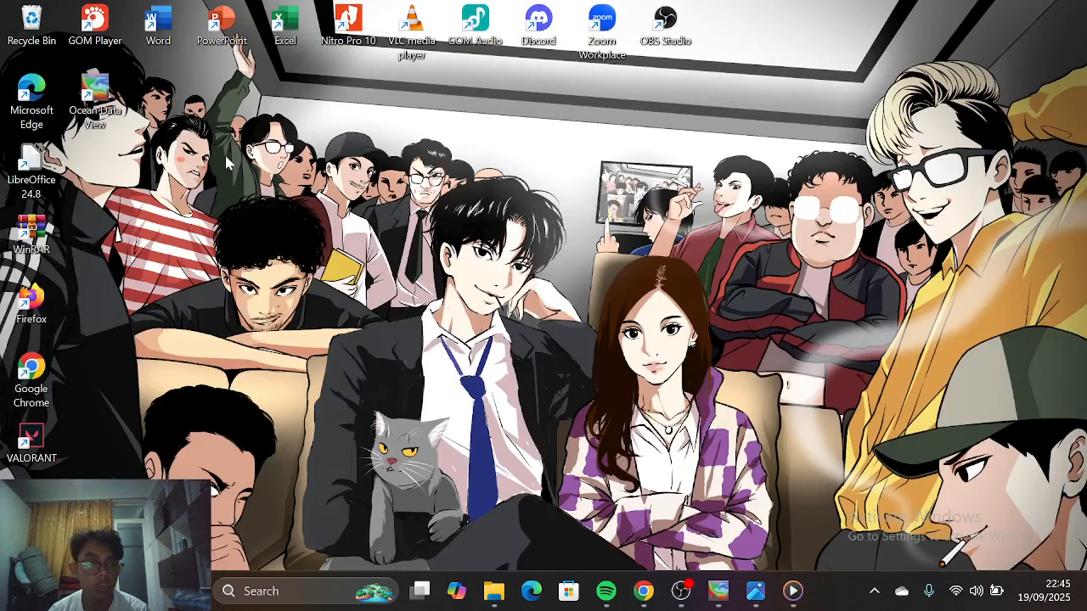
mouse_move(720, 584)
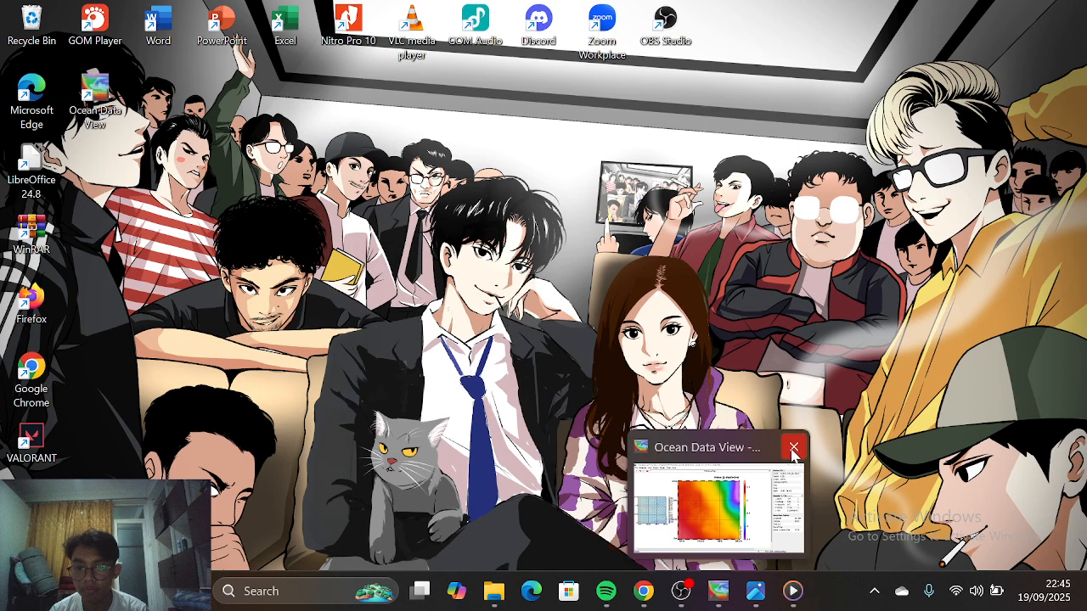
left_click(807, 445)
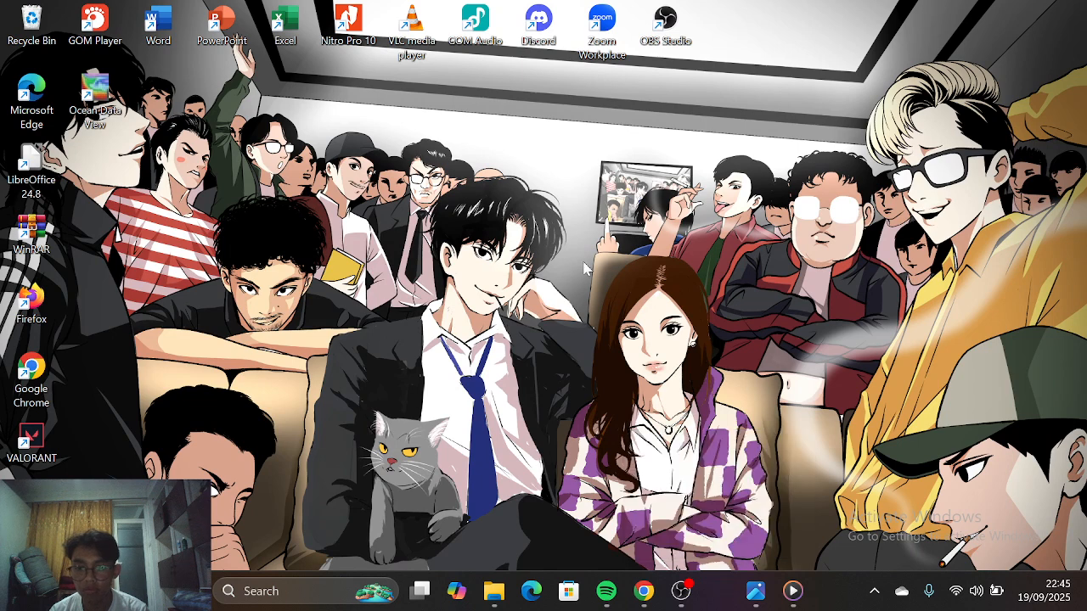
double_click(104, 95)
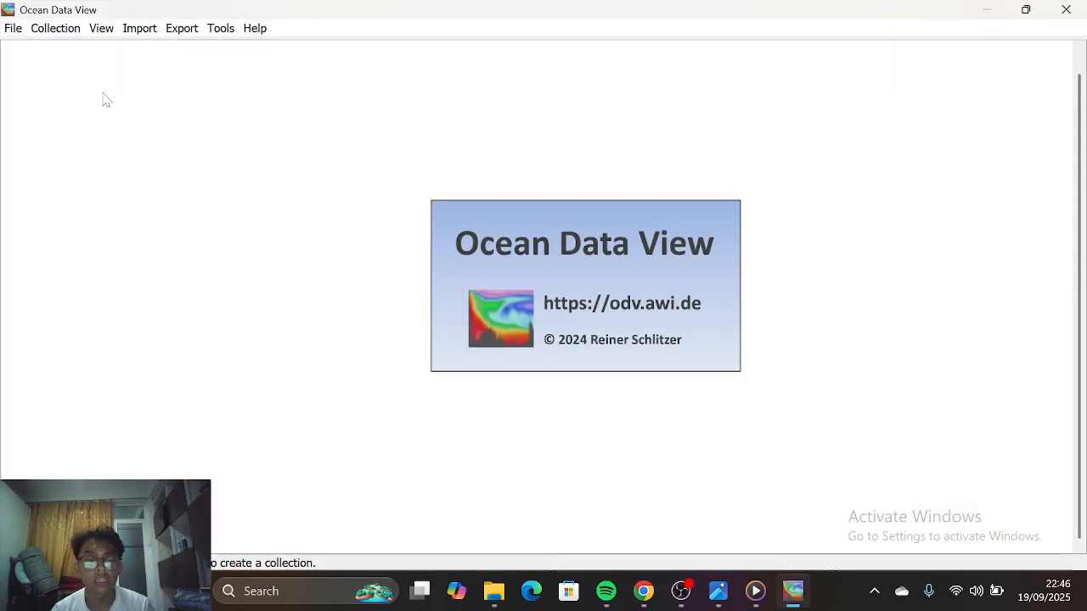
Open the file cmems_mod_glo_phy-thetao_anfc_0.083deg_P1D-m_1758296696540.nc from the Documents folder
left_click(15, 30)
left_click(62, 68)
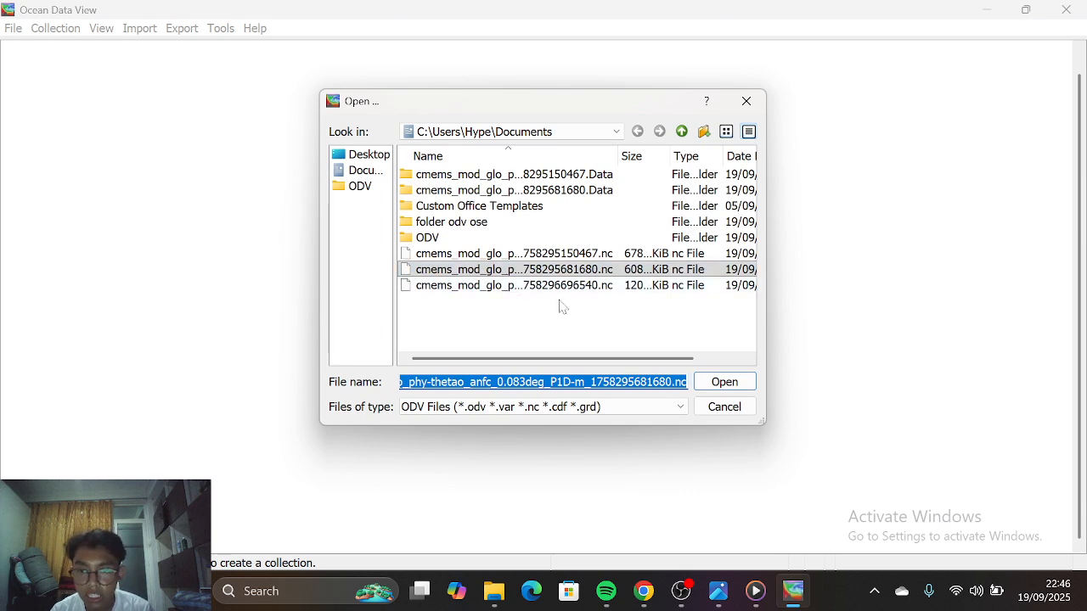
left_click(748, 359)
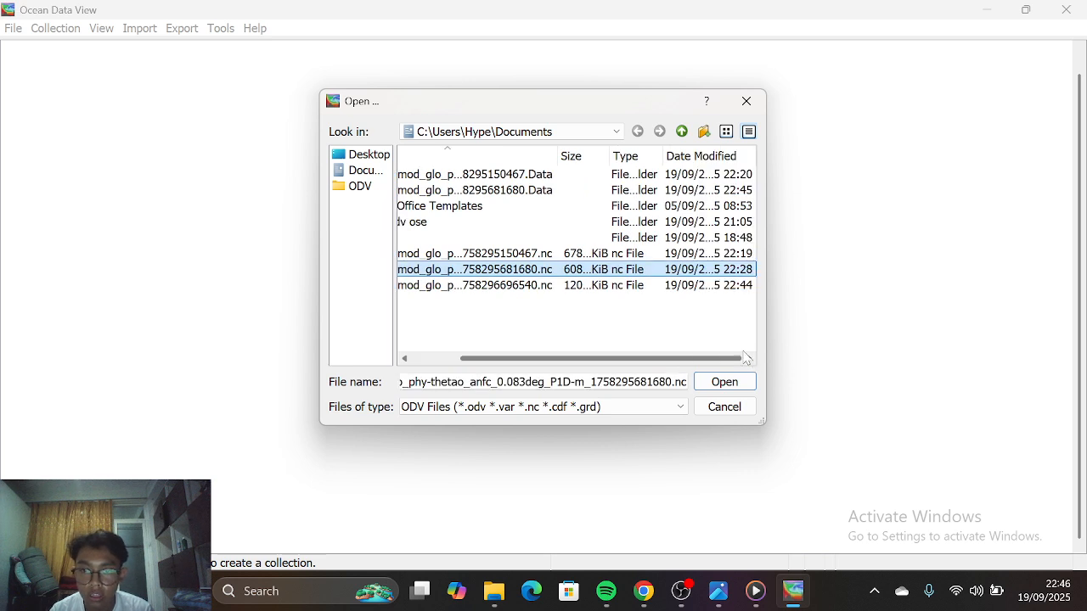
left_click(667, 288)
left_click(709, 388)
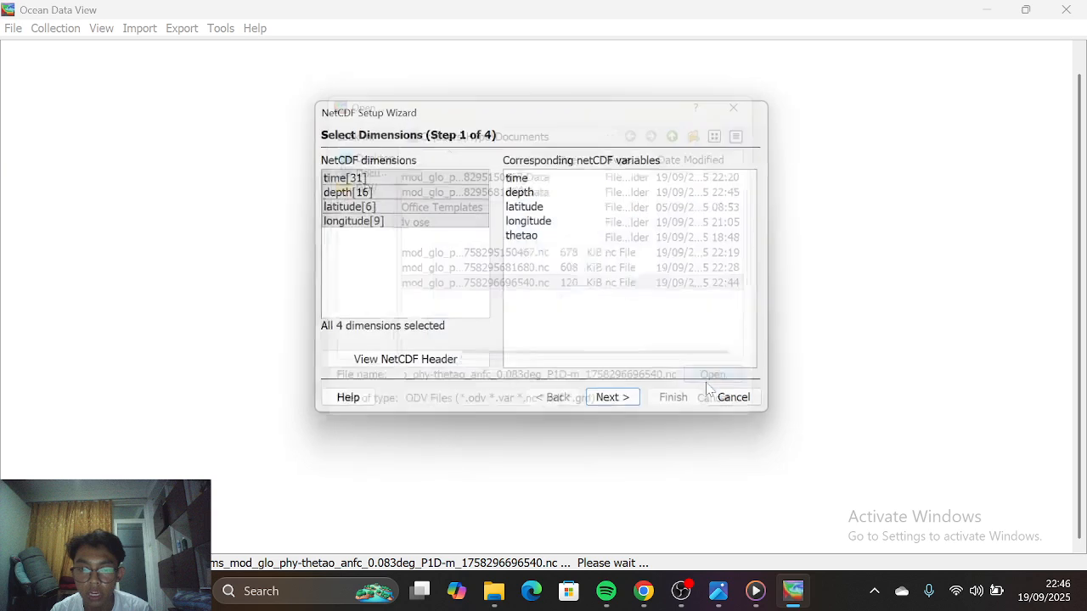
Keep the default dimension selection in the NetCDF setup and choose time as the primary variable
left_click(615, 402)
left_click(634, 405)
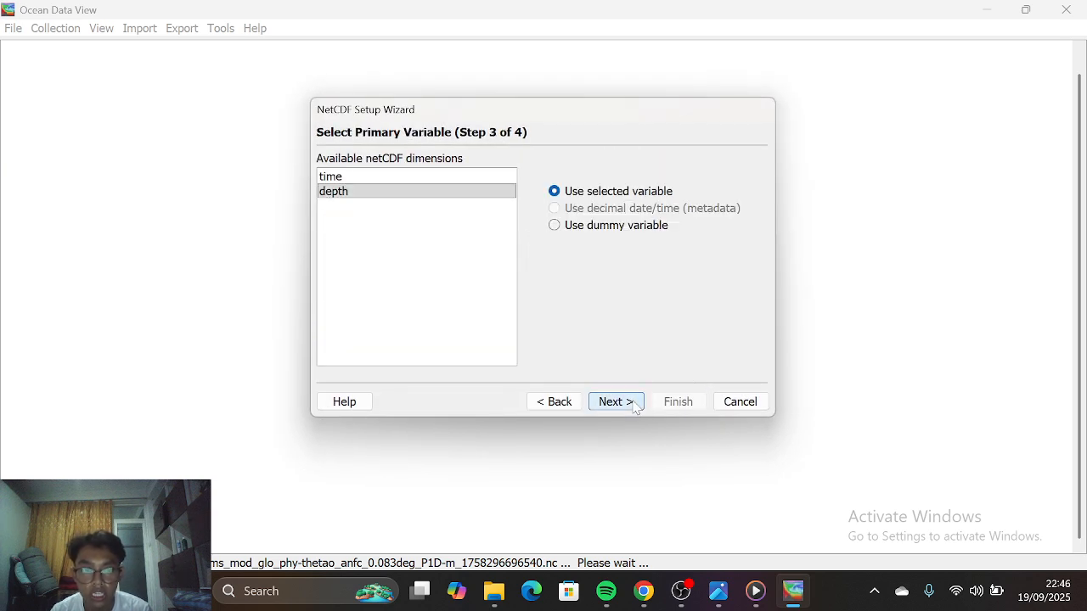
left_click(428, 175)
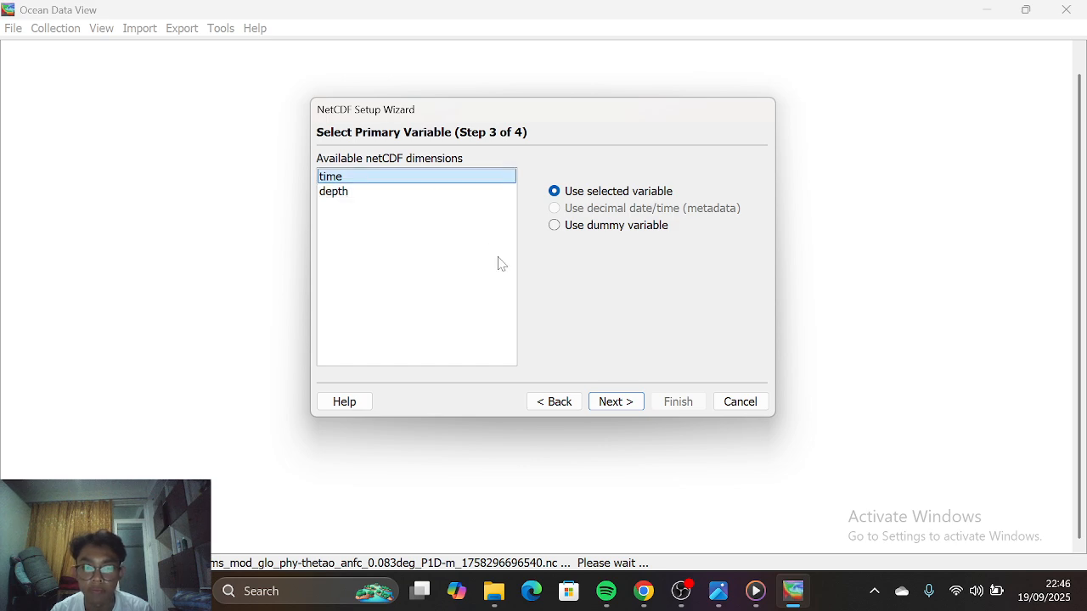
left_click(639, 404)
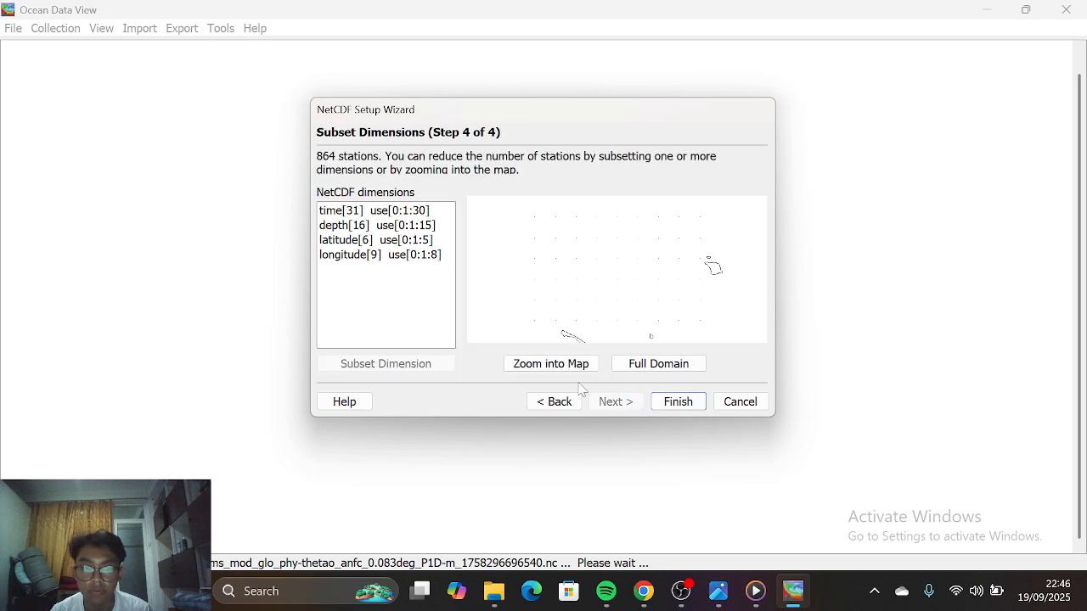
Subset the depth dimension to the surface level only, with first and last index 0 (0.494025)
left_click(438, 231)
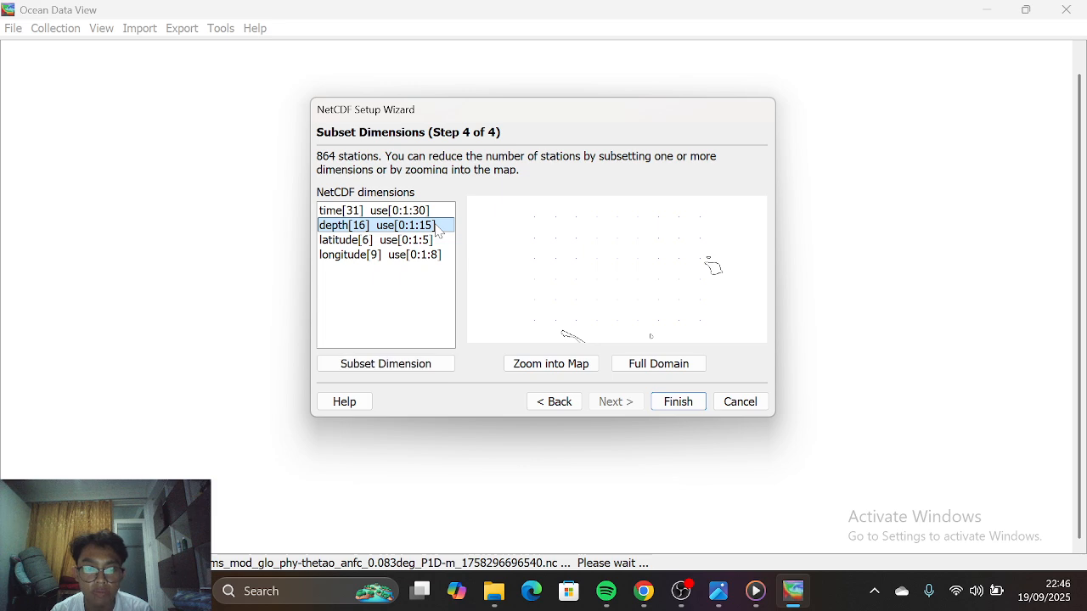
double_click(439, 231)
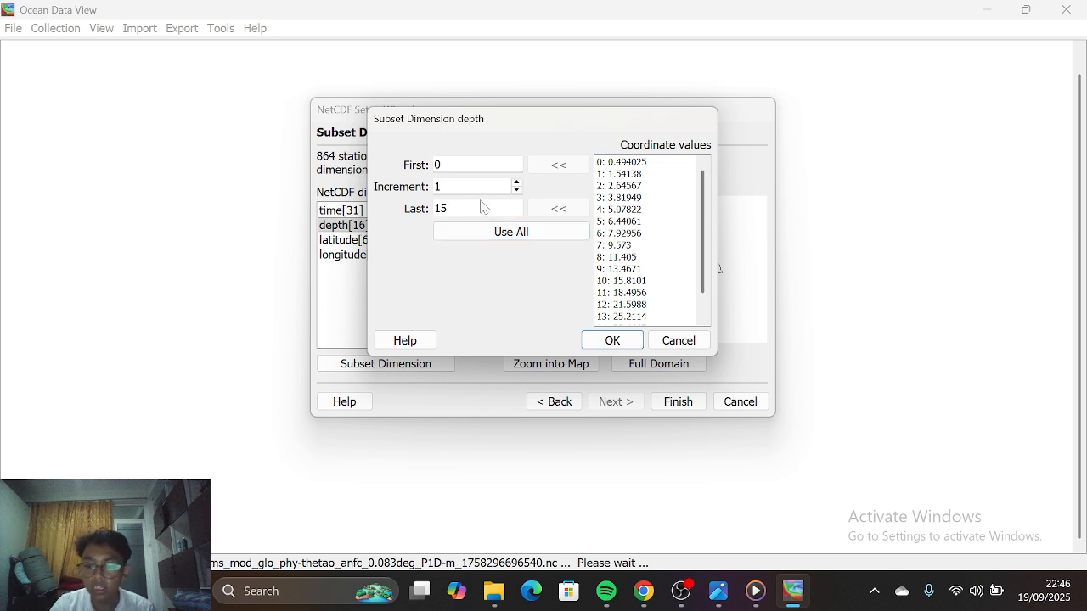
left_click(601, 162)
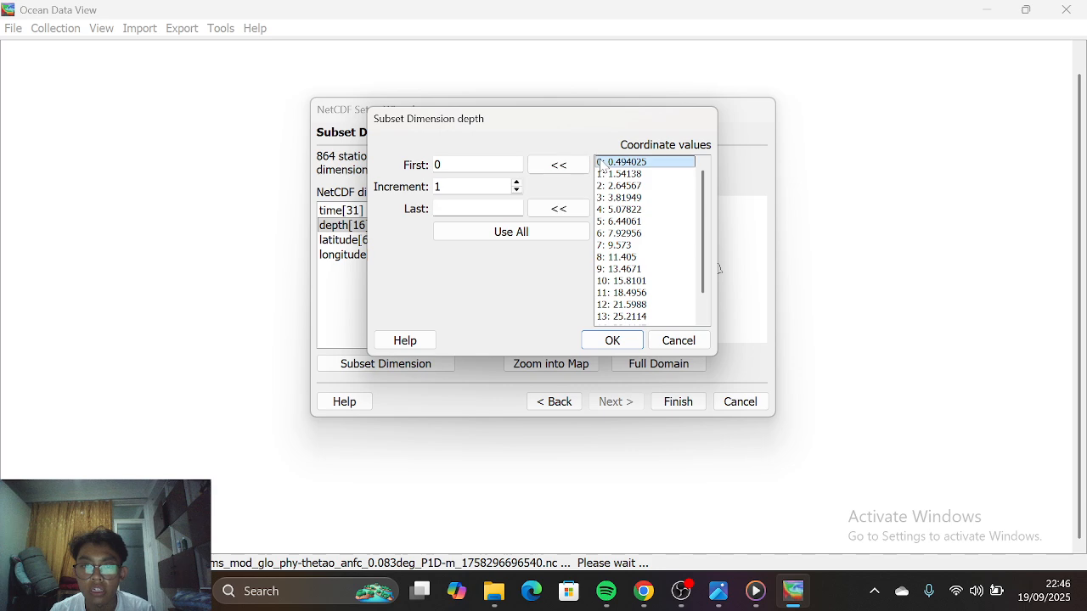
left_click(558, 209)
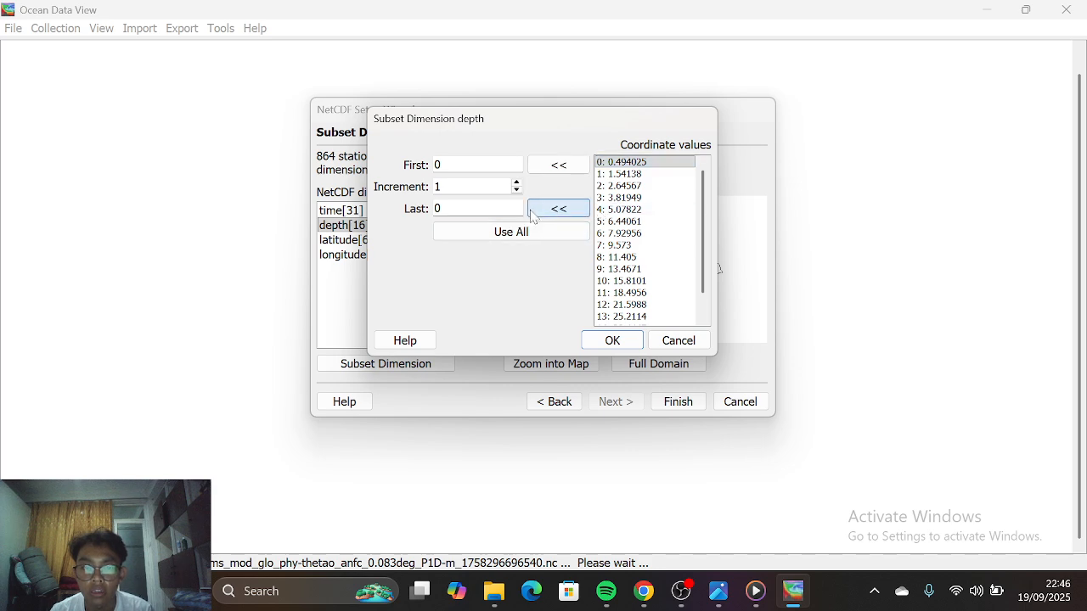
left_click(612, 340)
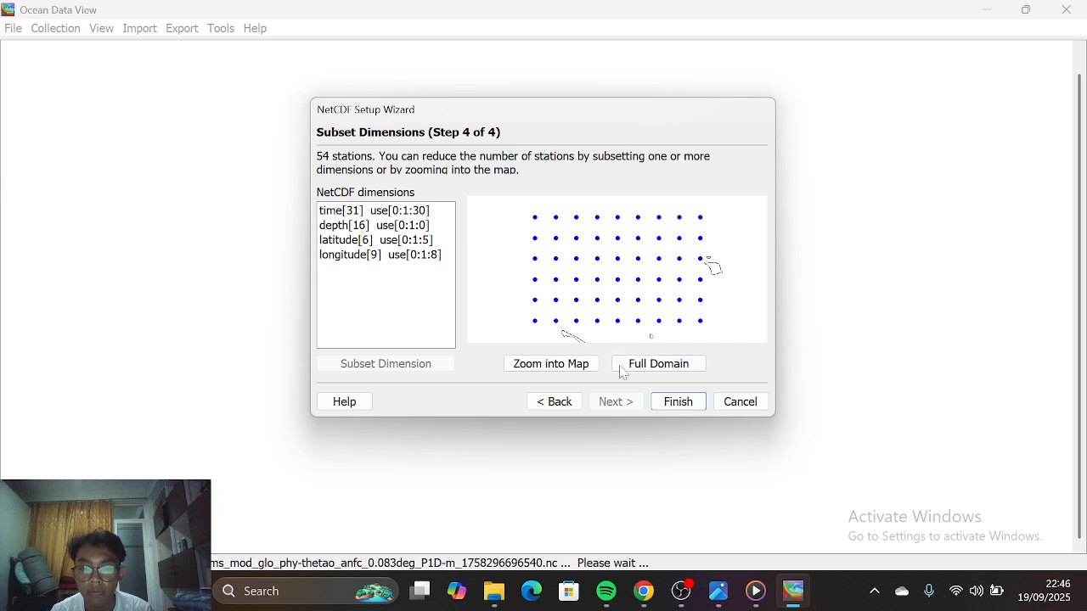
Finish the NetCDF setup and save it under the name SUHU JAN 2025
left_click(678, 402)
left_click(558, 294)
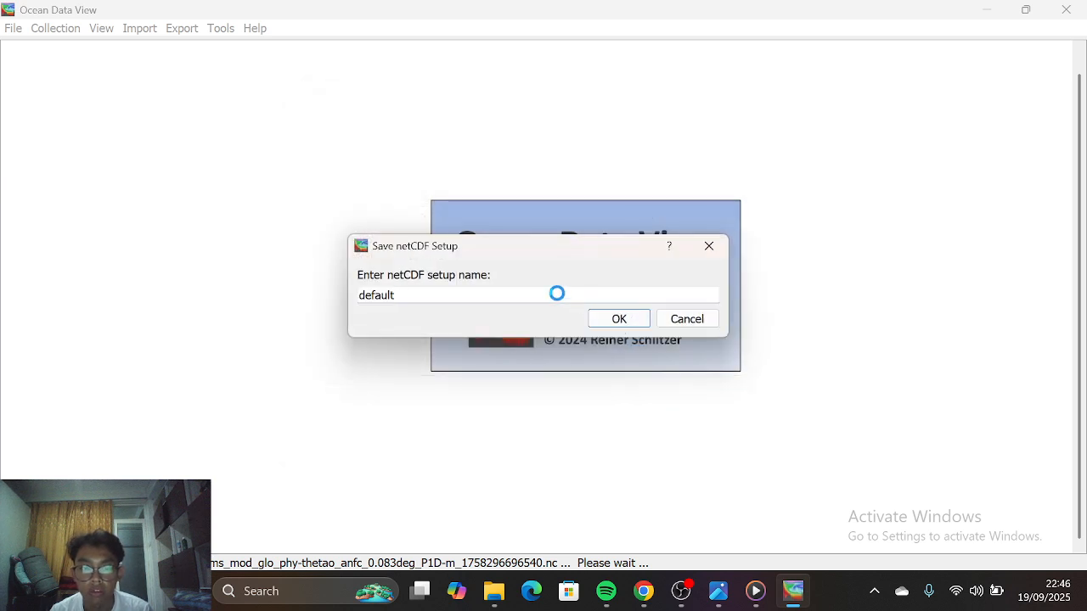
key("BackSpace")
key("BackSpace")
key("BackSpace")
key("BackSpace")
key("BackSpace")
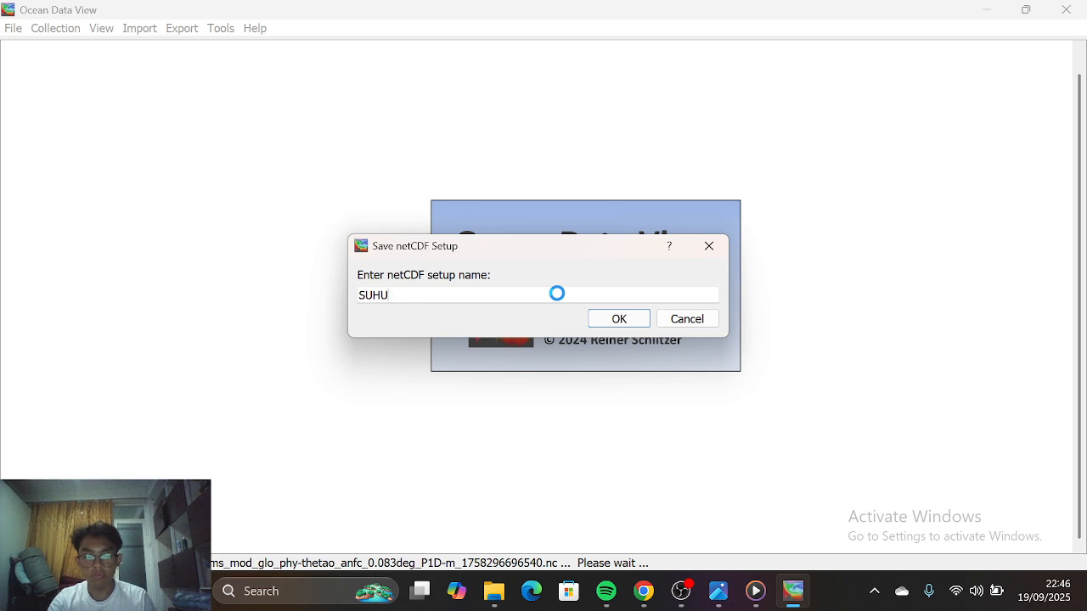
type("SUHU JAN")
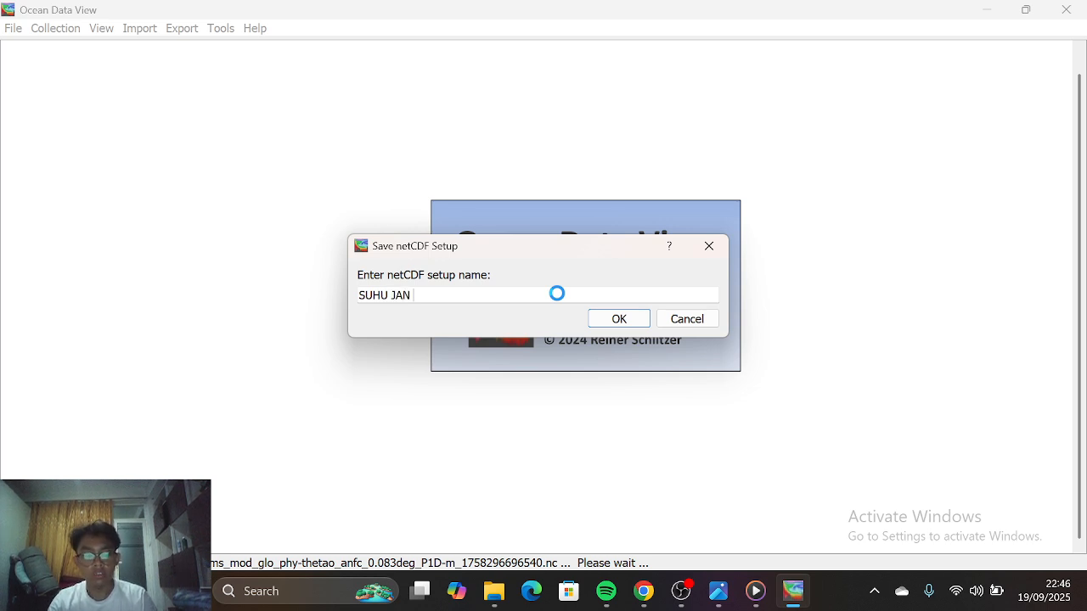
type(" @)@")
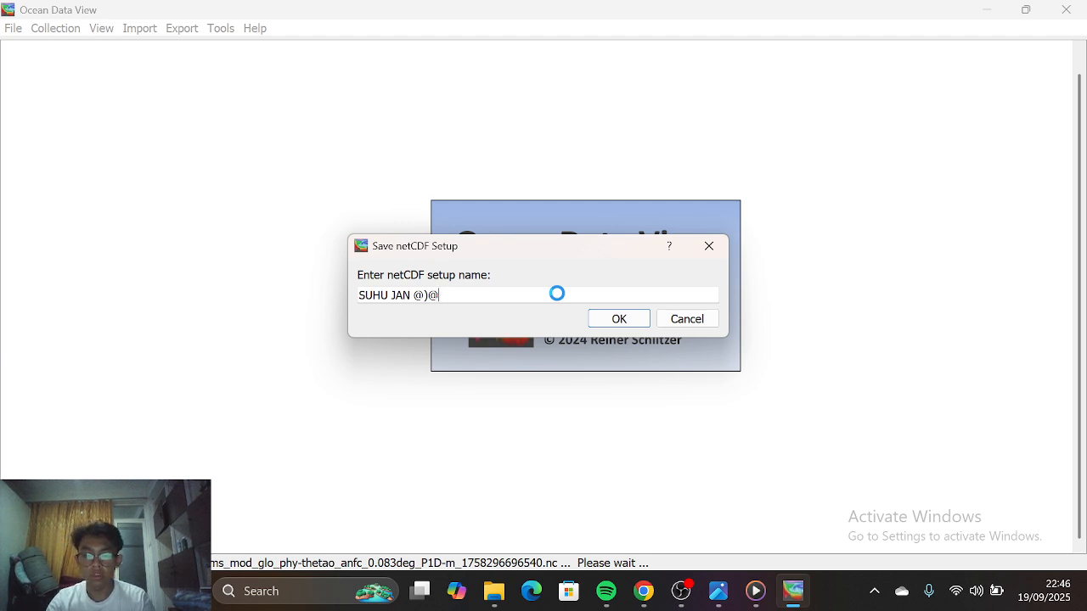
key("BackSpace")
key("BackSpace")
key("BackSpace")
type("2025")
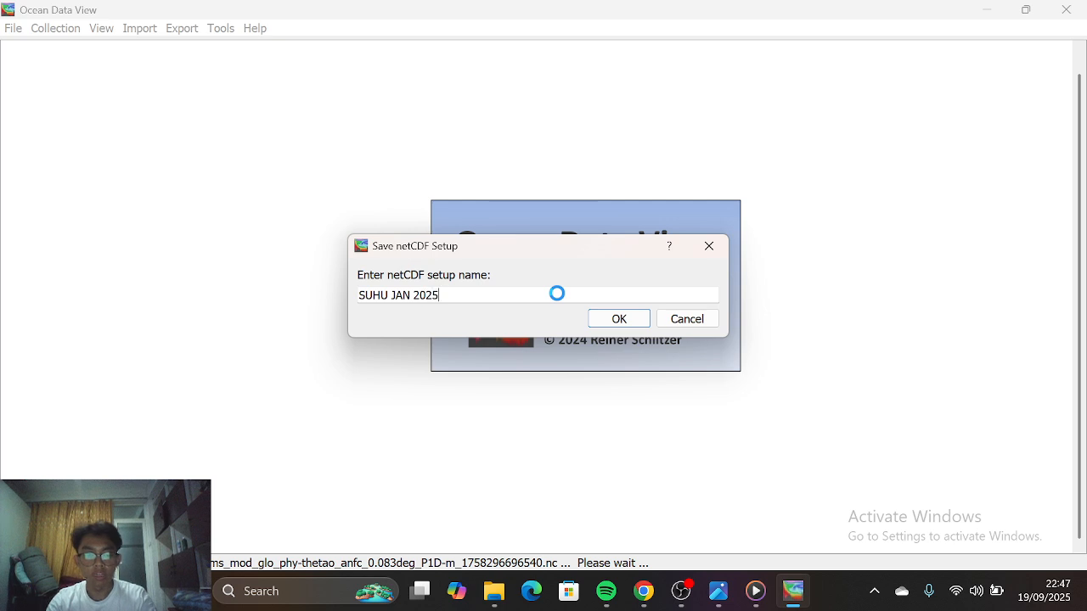
left_click(620, 318)
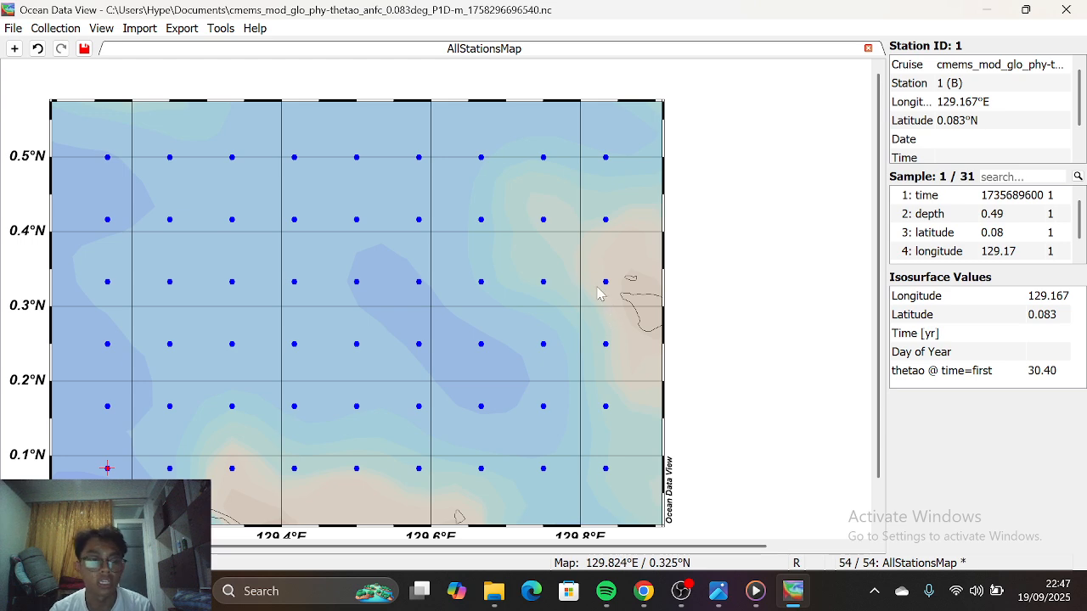
Turn on the color bar for the station map's bathymetry and topography layers in the map properties
right_click(513, 313)
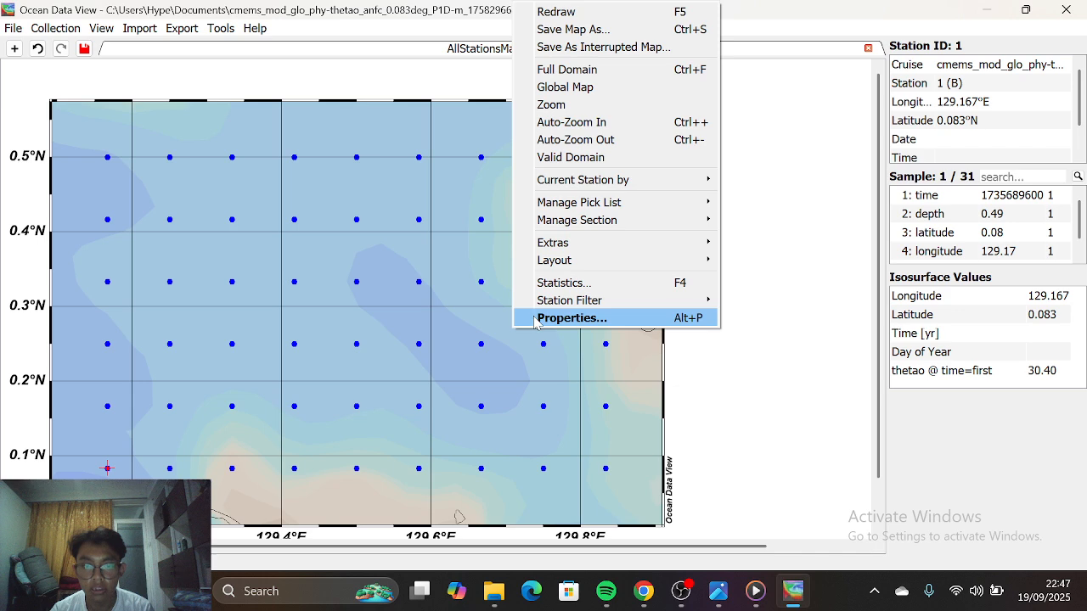
left_click(535, 319)
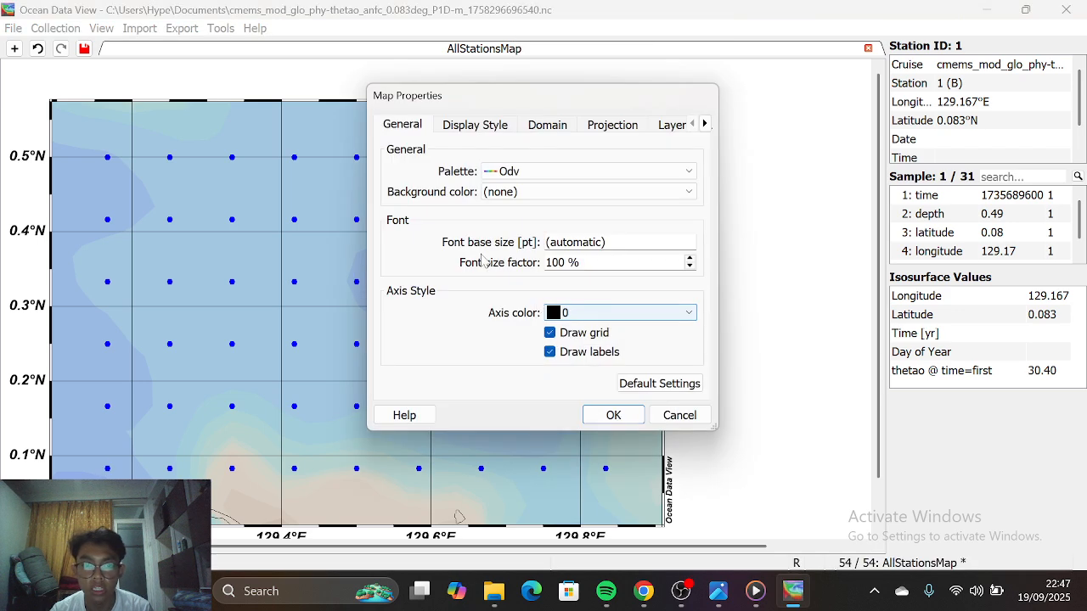
left_click(671, 125)
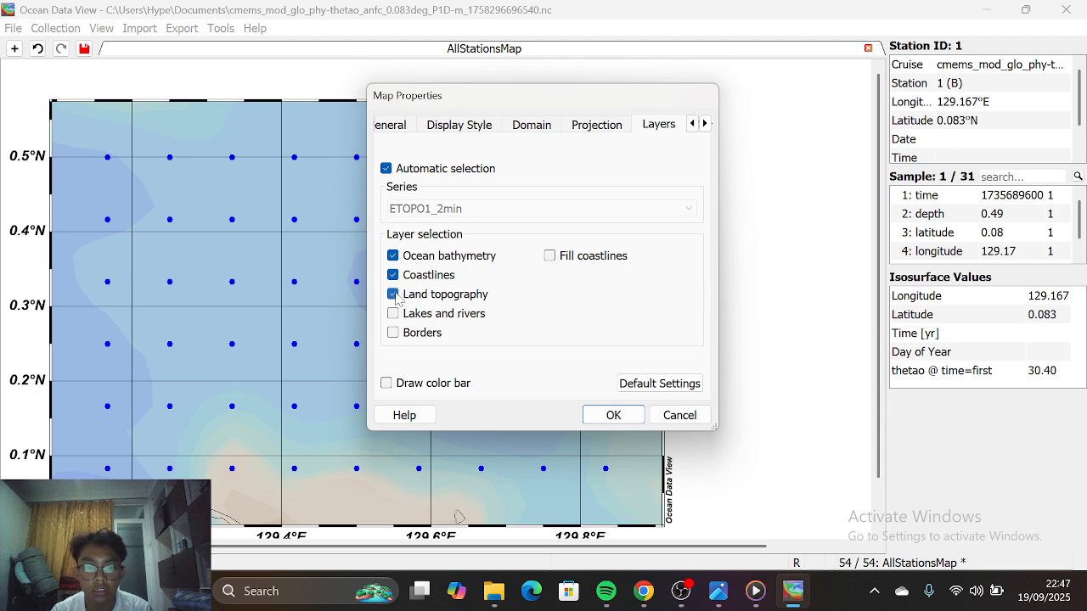
left_click(386, 384)
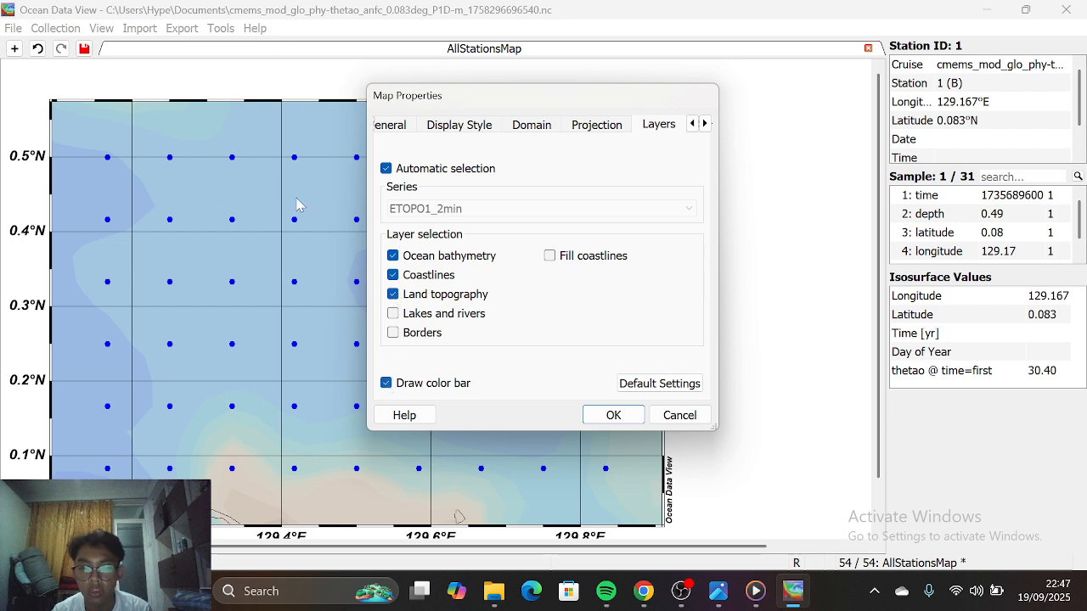
left_click(624, 413)
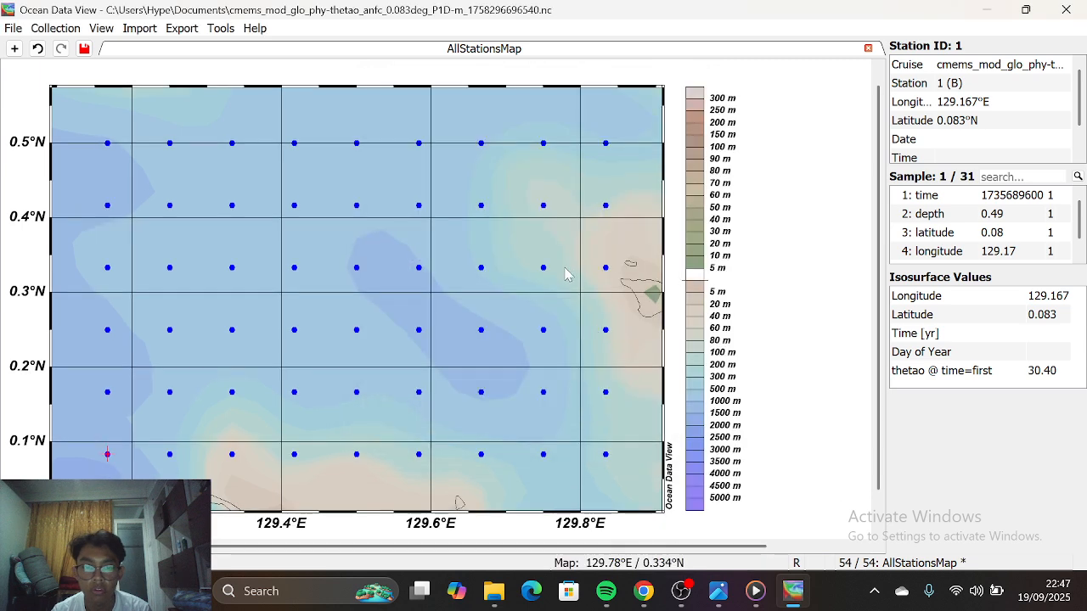
Switch the canvas to the 1 SURFACE Window layout template
right_click(796, 287)
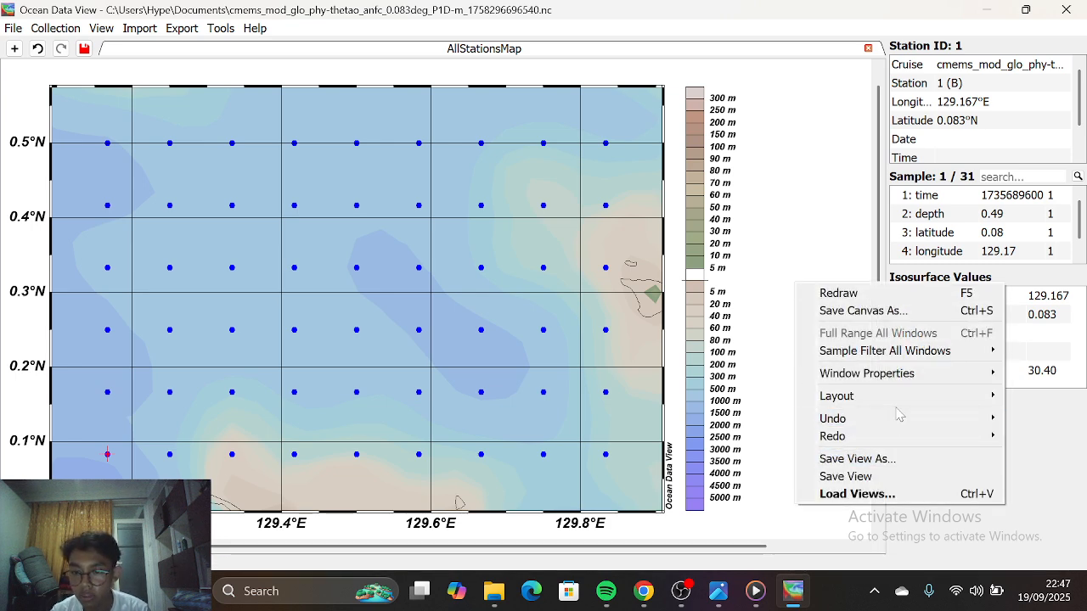
mouse_move(841, 396)
mouse_move(759, 403)
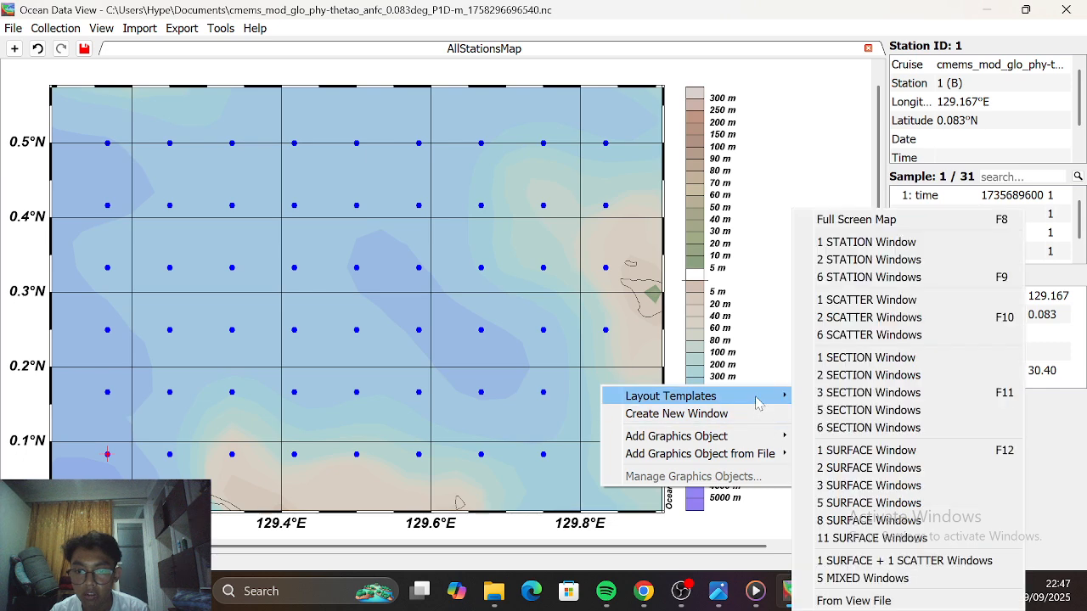
left_click(857, 457)
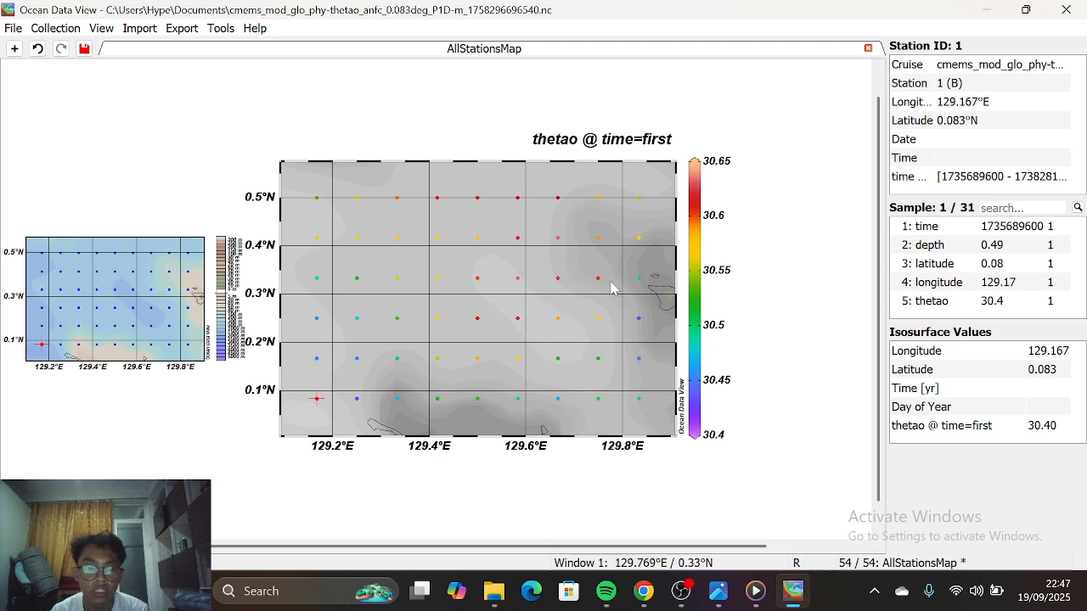
Display the thetao surface plot as a gridded field using DIVA gridding, with Hide bad estimates turned off
right_click(552, 288)
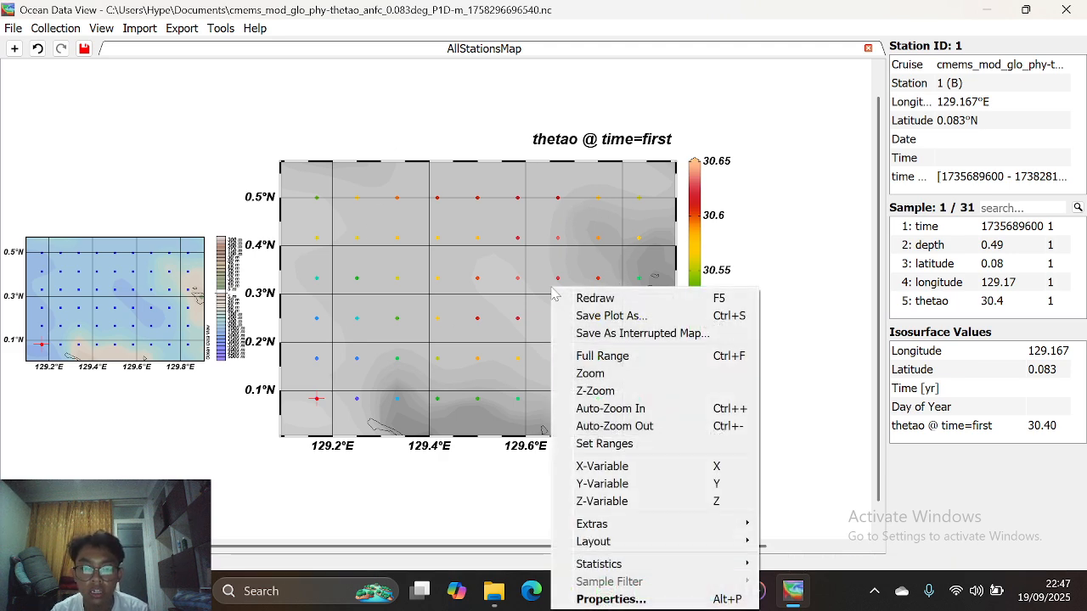
left_click(637, 600)
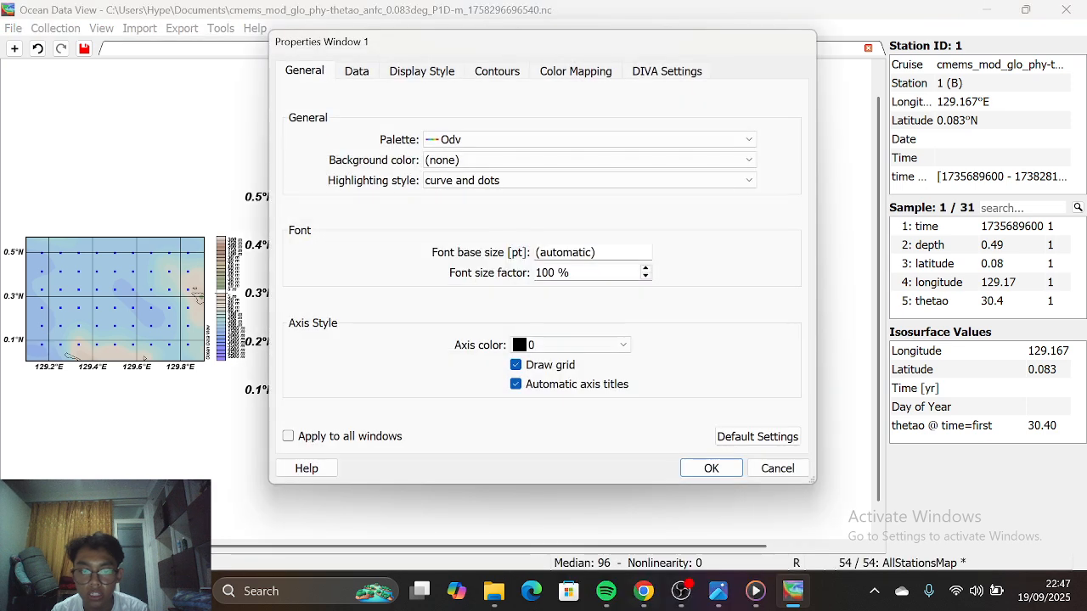
left_click(431, 75)
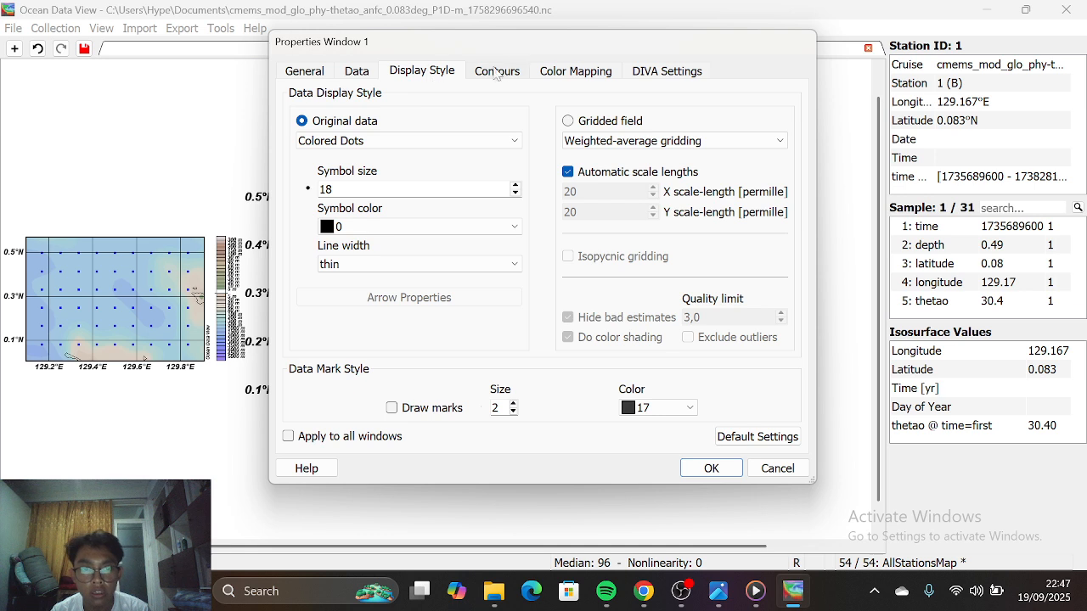
left_click(568, 122)
left_click(592, 141)
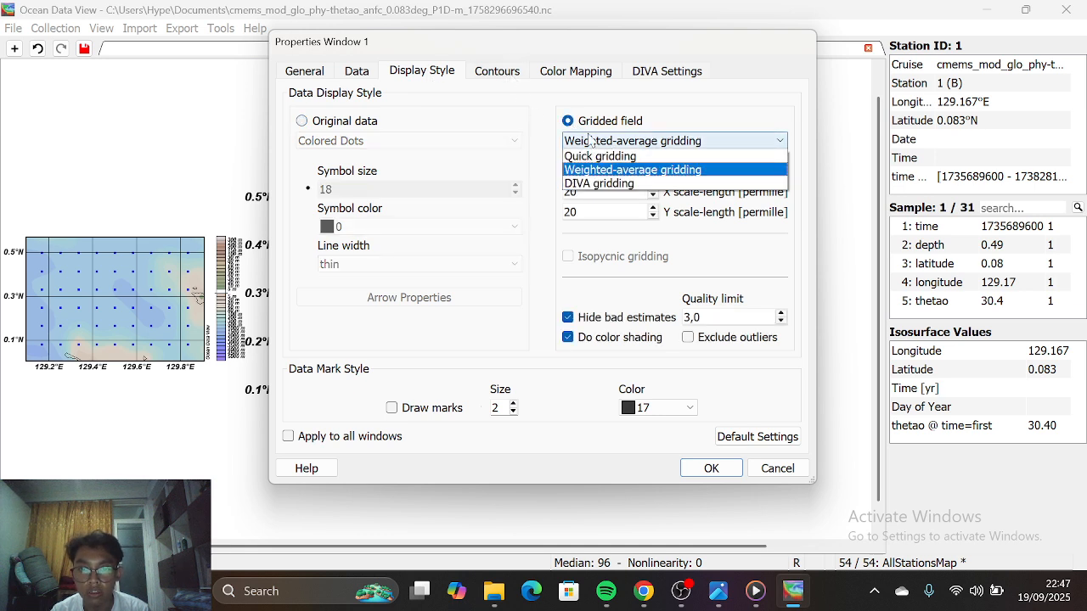
left_click(607, 183)
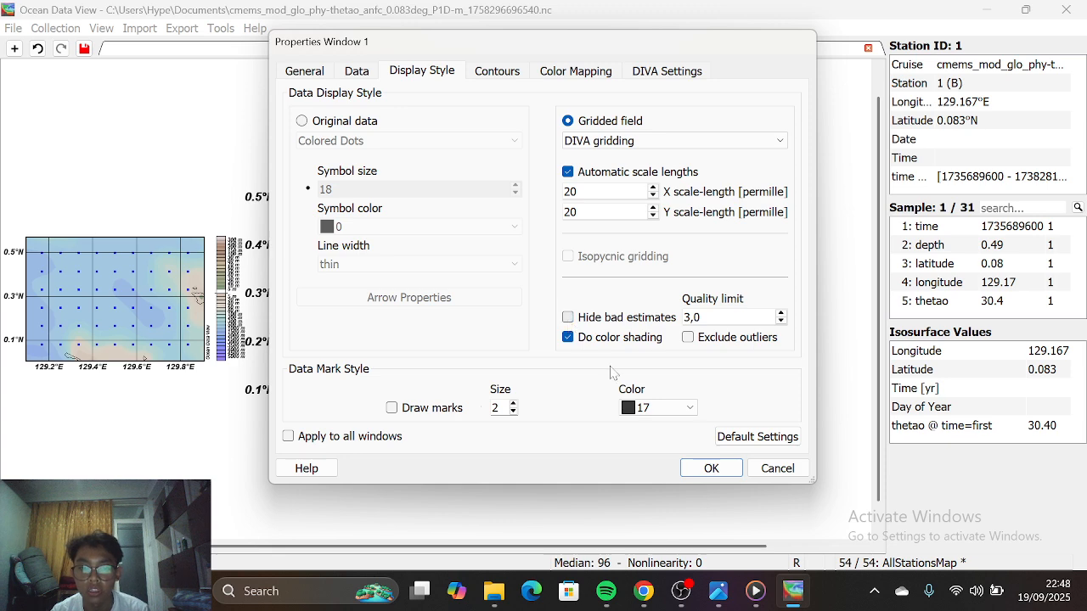
left_click(703, 466)
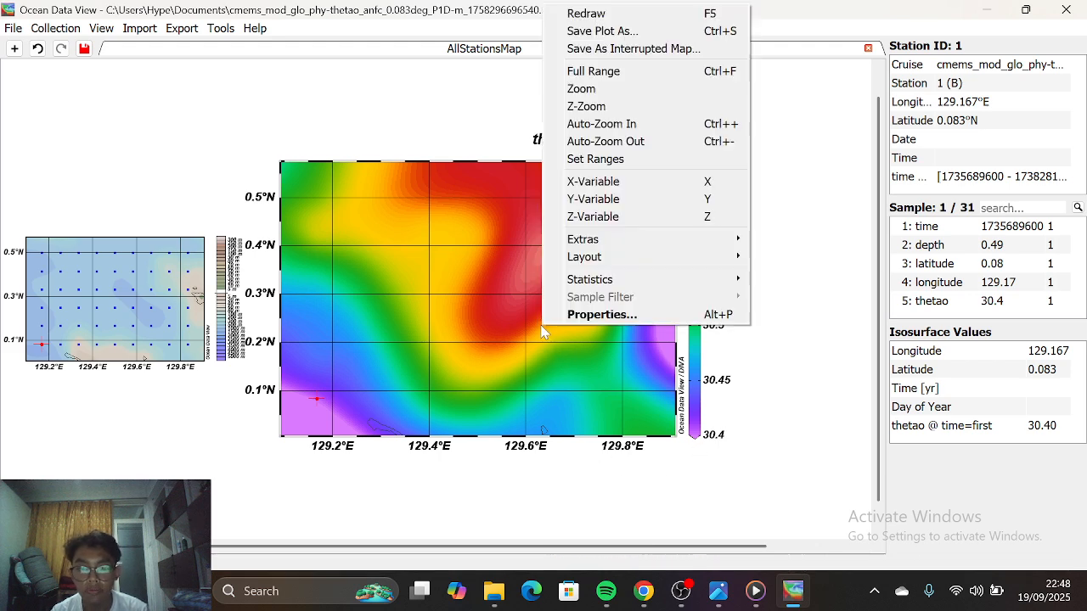
Export an isosurface animation of the thetao surface plot to the Documents folder as SUHU JAN 2025 (2).gif
right_click(543, 338)
mouse_move(592, 244)
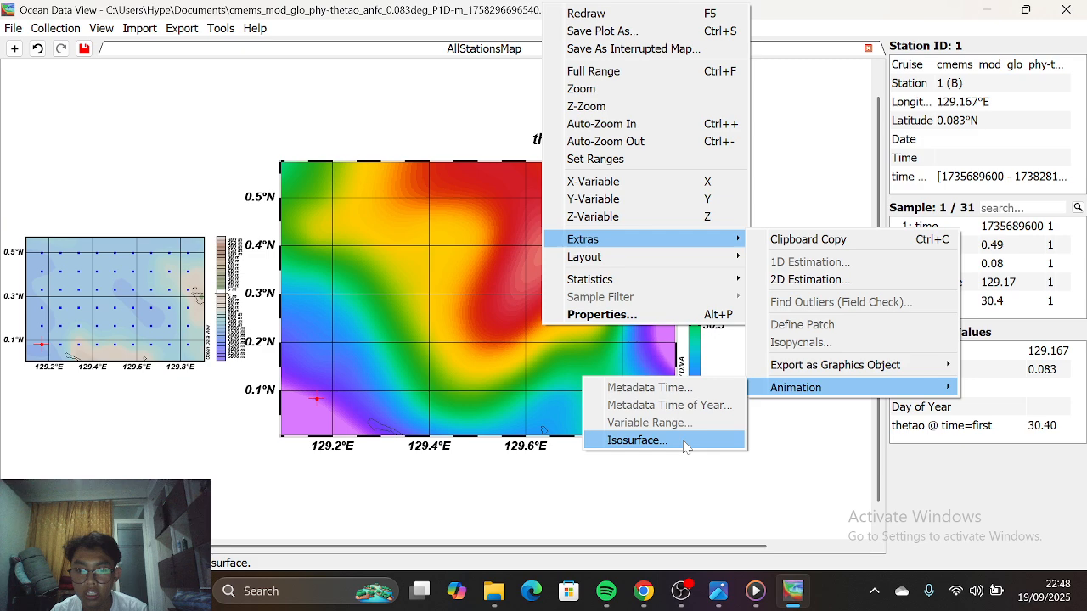
left_click(684, 444)
left_click(550, 379)
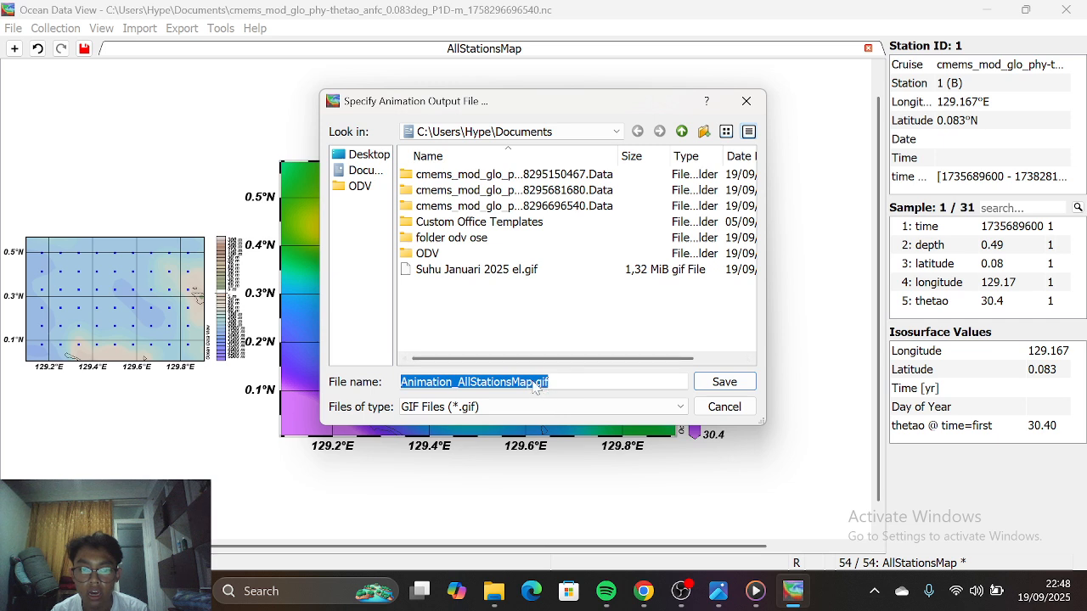
left_click(535, 383)
key("BackSpace")
key("BackSpace")
key("BackSpace")
key("BackSpace")
key("BackSpace")
key("BackSpace")
key("BackSpace")
key("BackSpace")
key("BackSpace")
key("BackSpace")
key("BackSpace")
key("BackSpace")
key("BackSpace")
key("BackSpace")
key("BackSpace")
key("BackSpace")
key("BackSpace")
key("BackSpace")
key("BackSpace")
key("BackSpace")
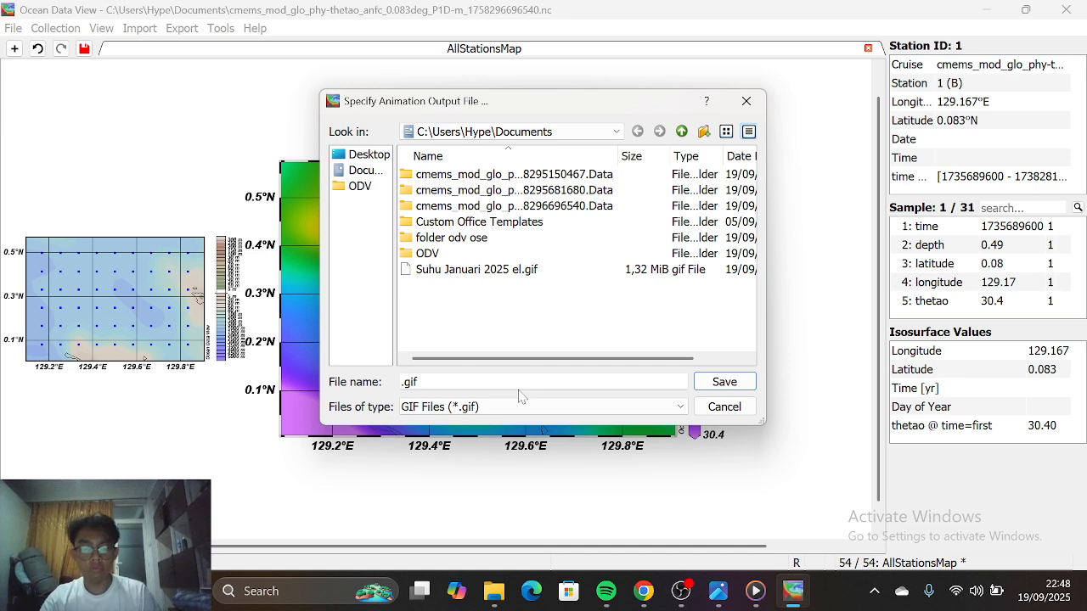
type("SU")
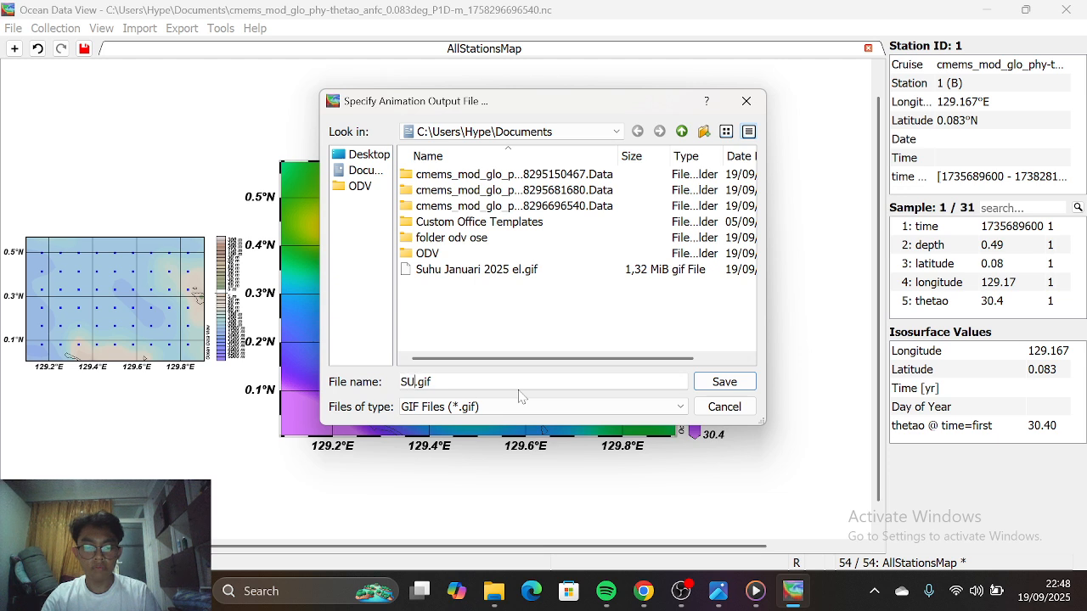
type("HU ")
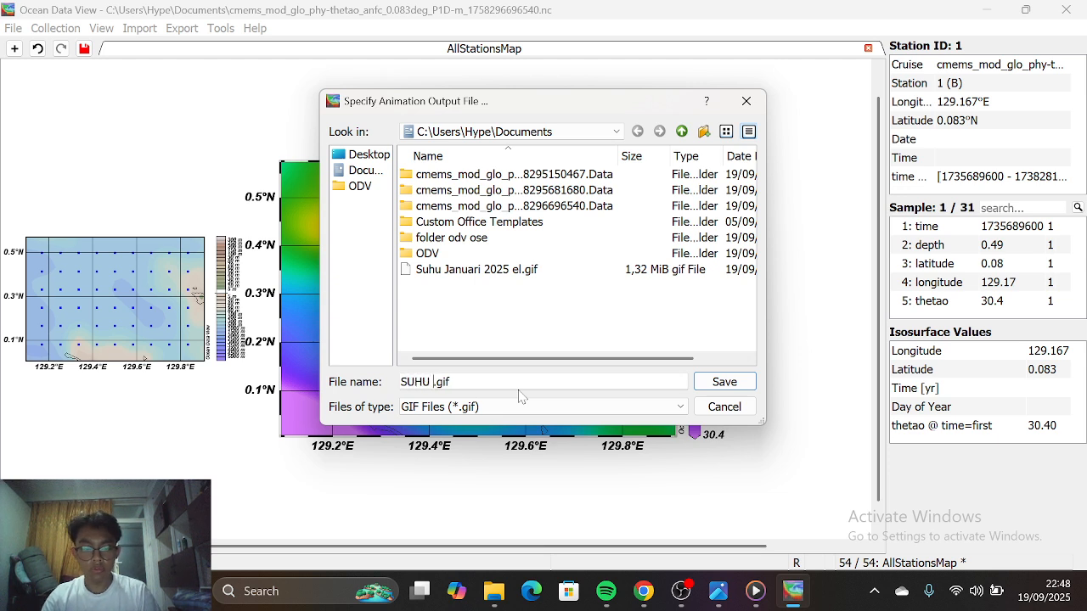
type("JAN")
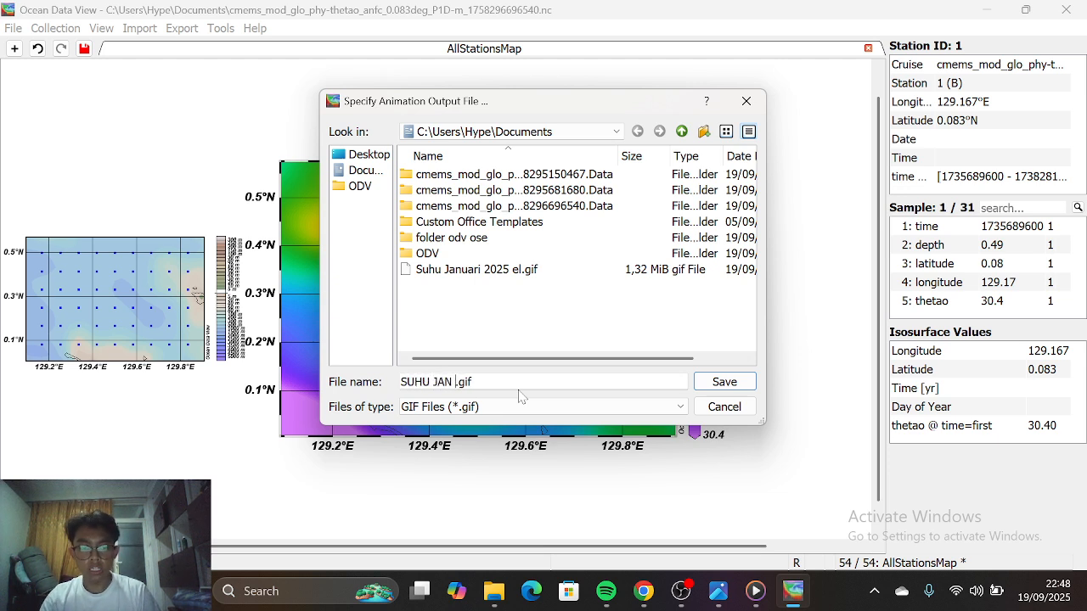
type(" 2025")
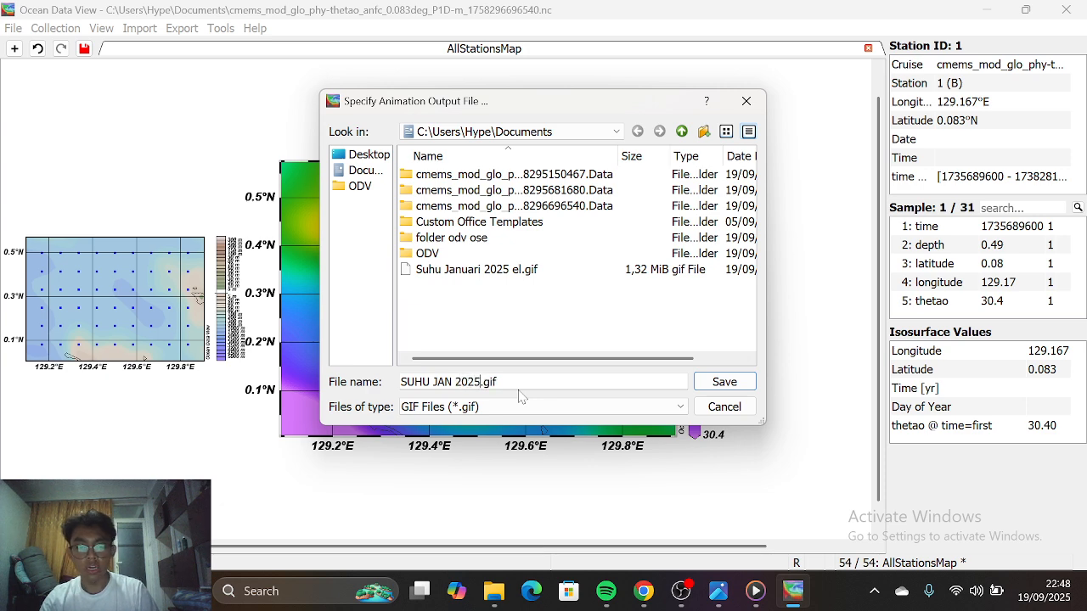
type(" (")
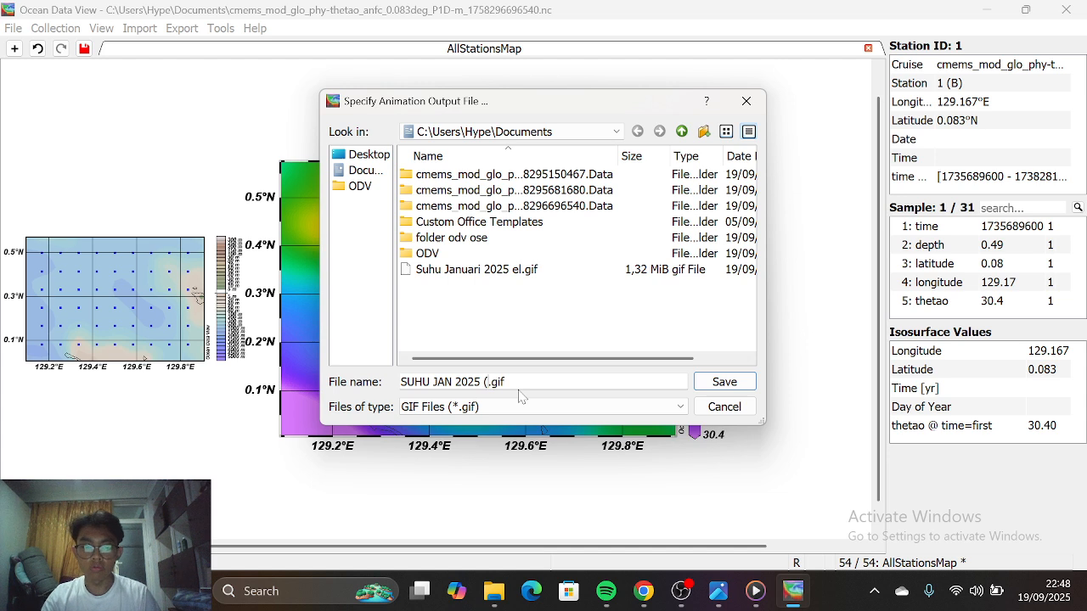
type("@")
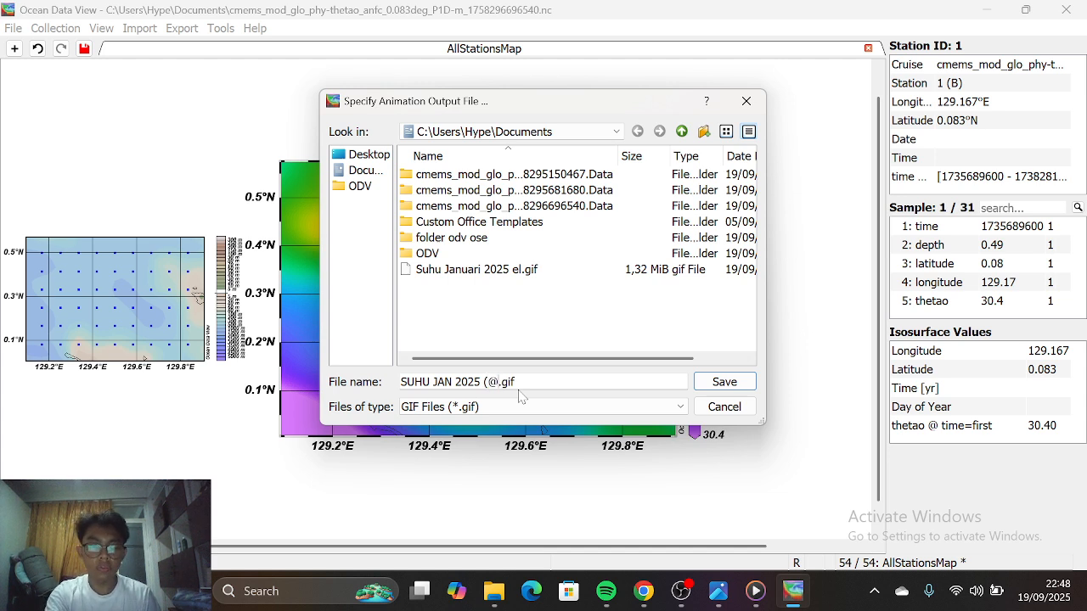
key("BackSpace")
type("2")
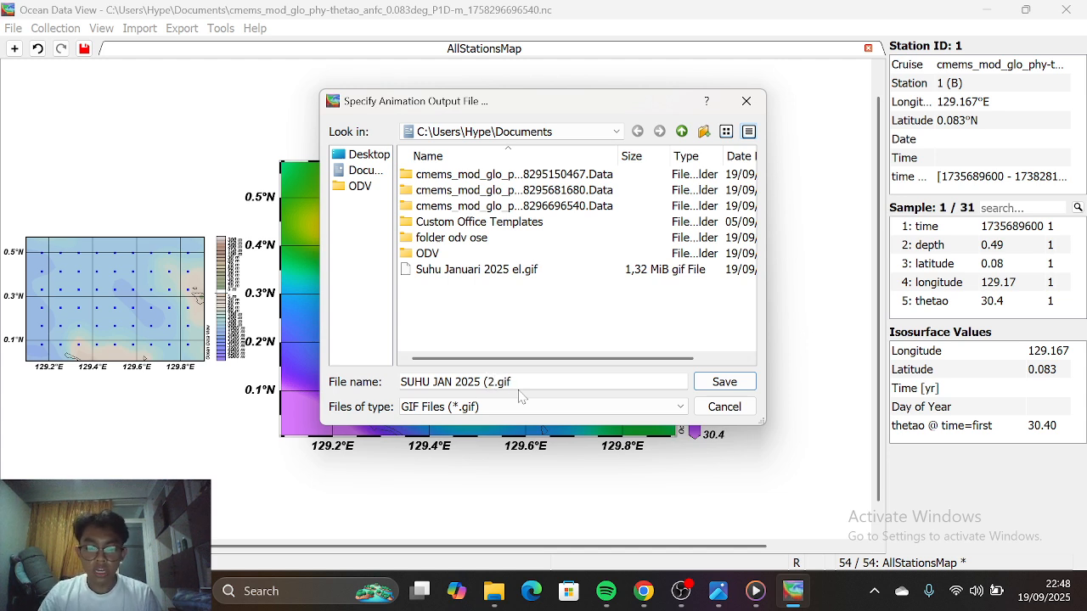
type(")")
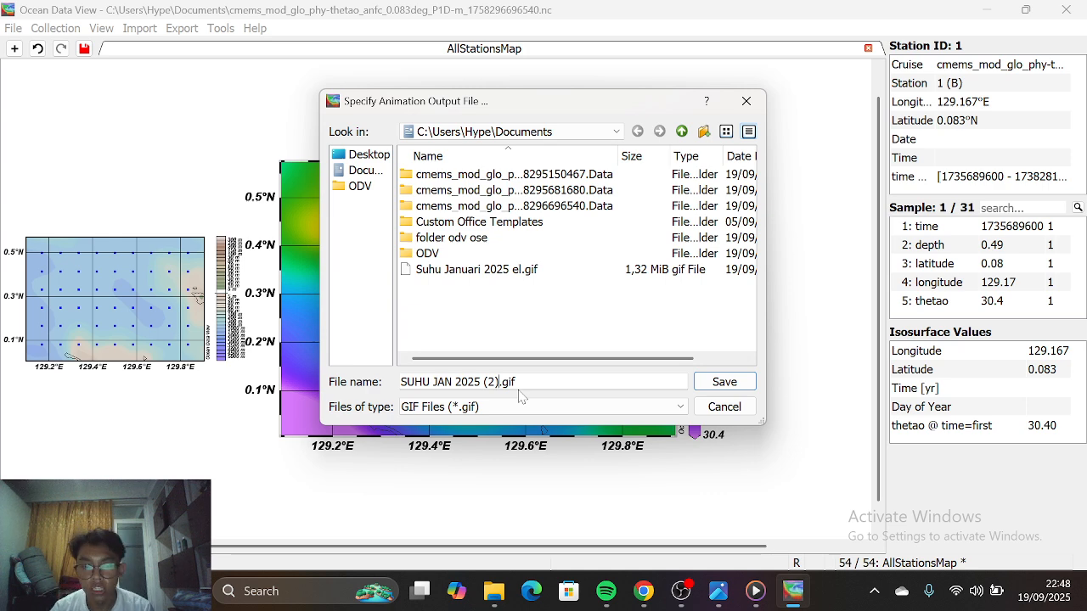
left_click(726, 382)
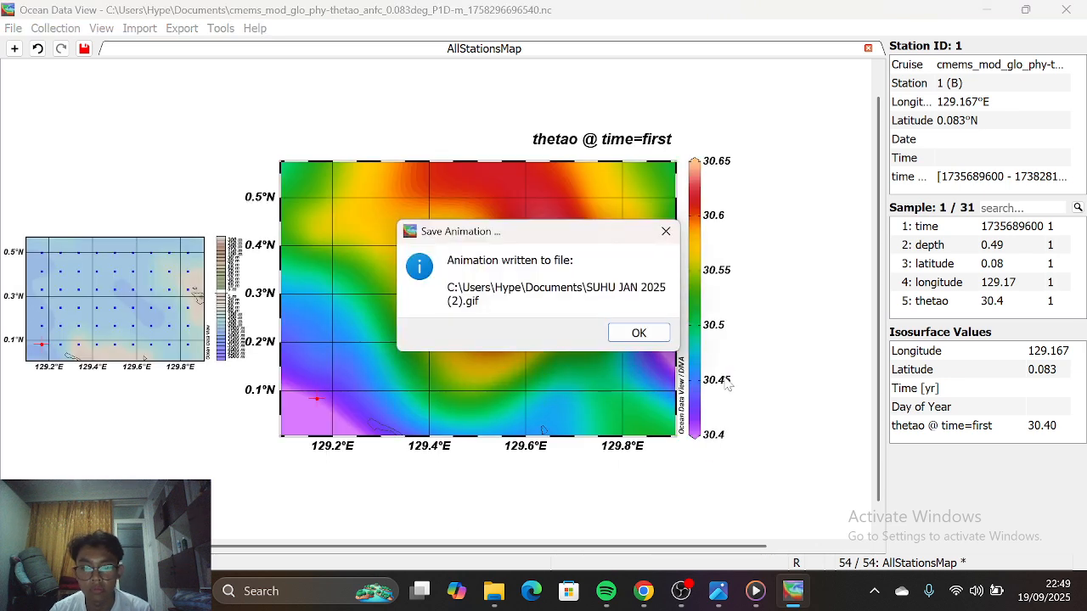
left_click(654, 338)
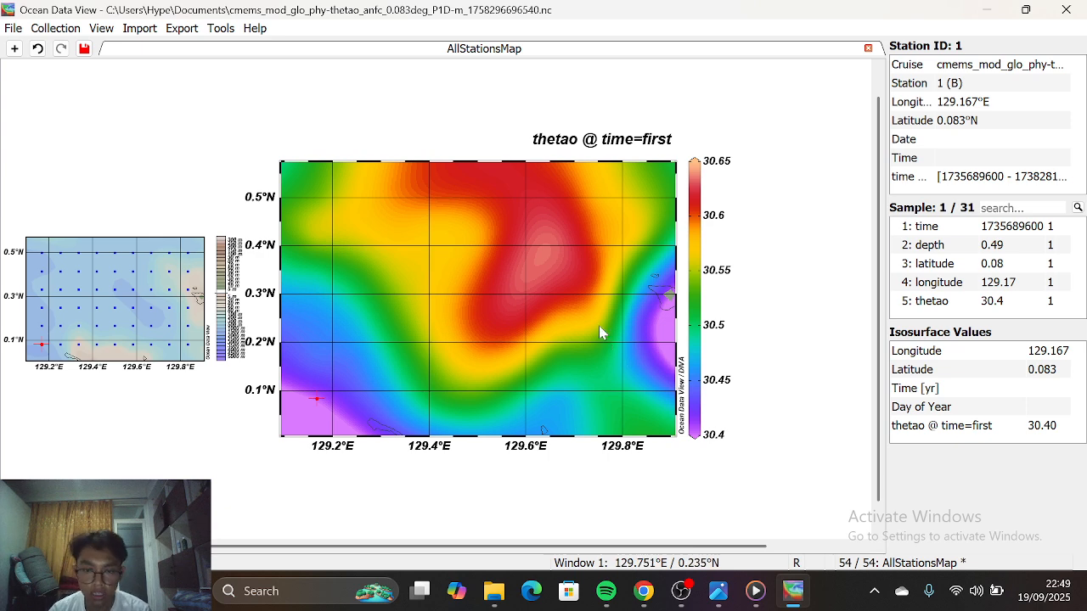
Add contour lines to the thetao surface plot from 30.4 to 30.65 at an increment of 0.025
right_click(599, 332)
left_click(659, 315)
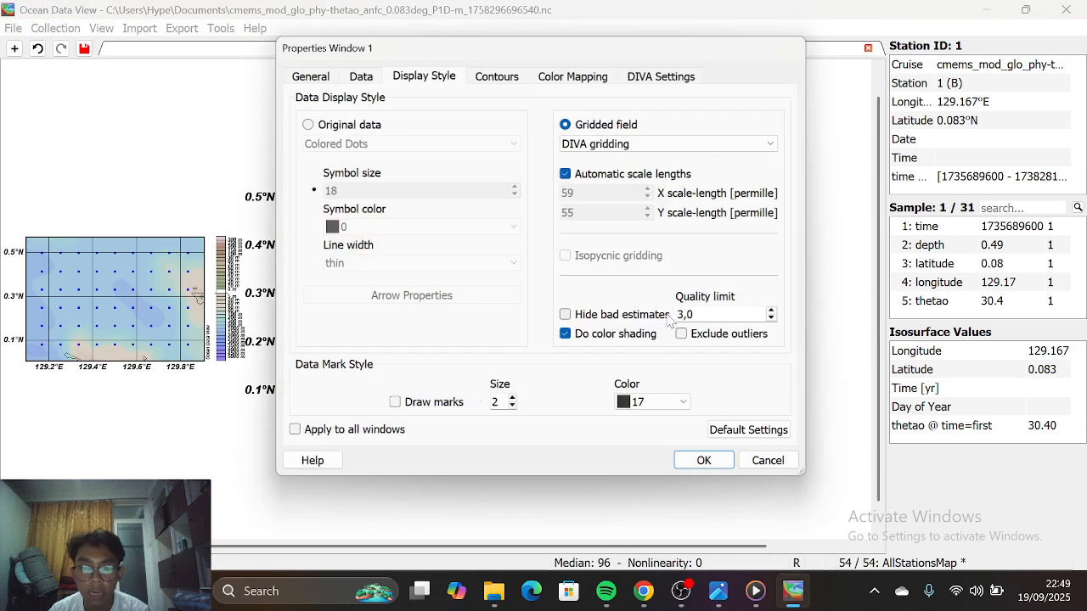
left_click(497, 71)
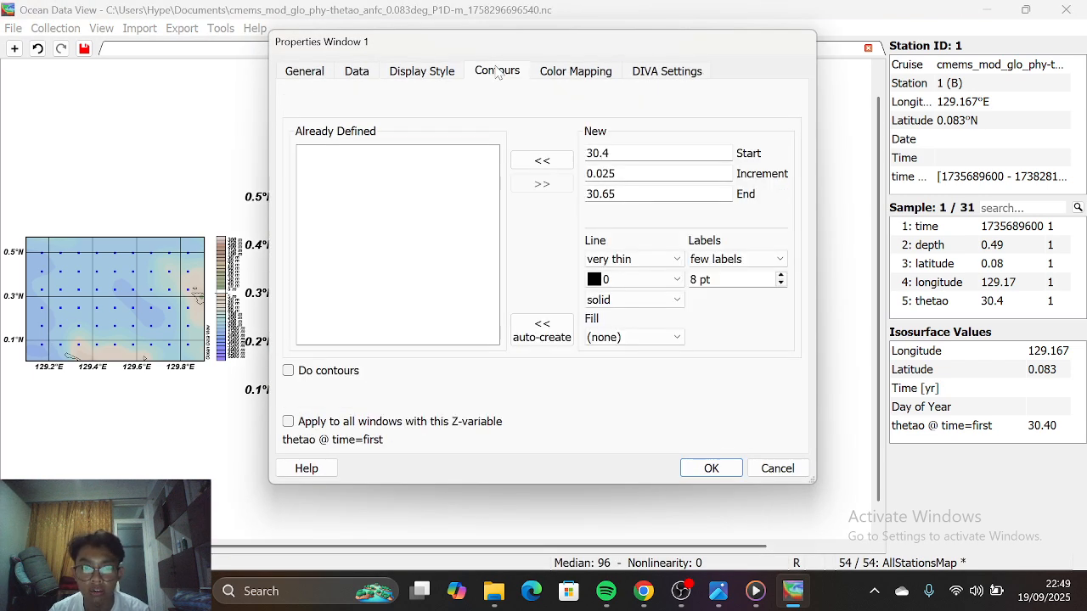
left_click(551, 168)
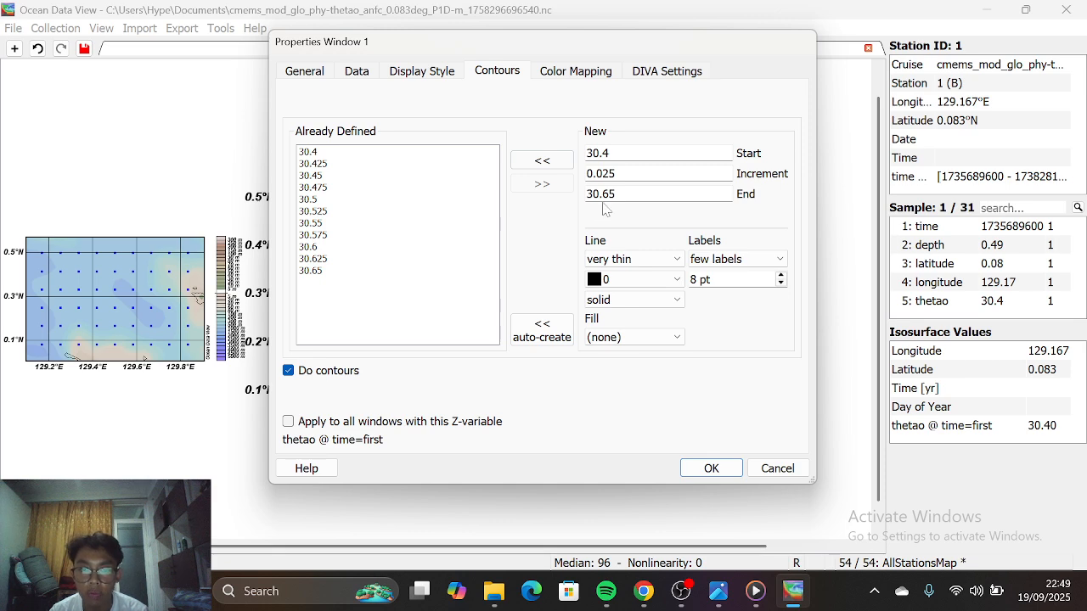
left_click(706, 477)
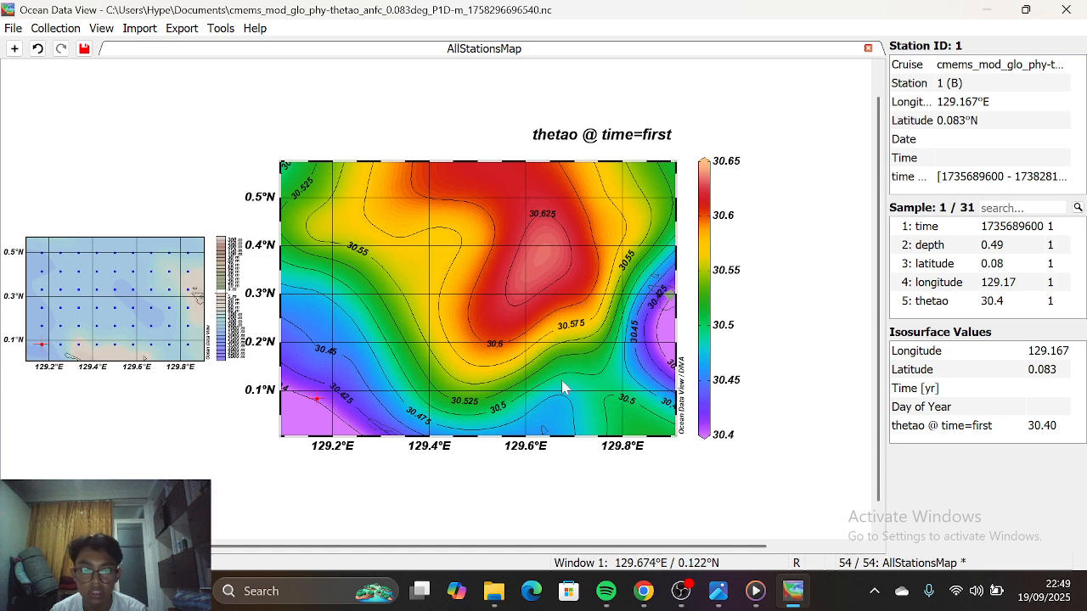
Save the contoured thetao surface plot to the Documents folder as the PNG image SUHU JAN 2025 (3).png at 300 dpi
right_click(574, 286)
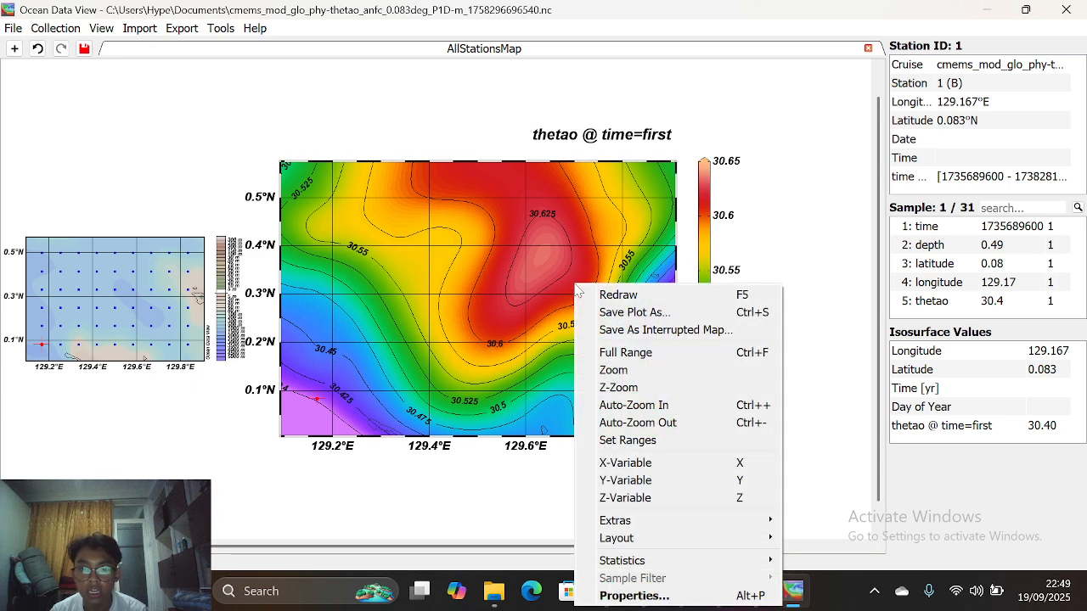
left_click(616, 316)
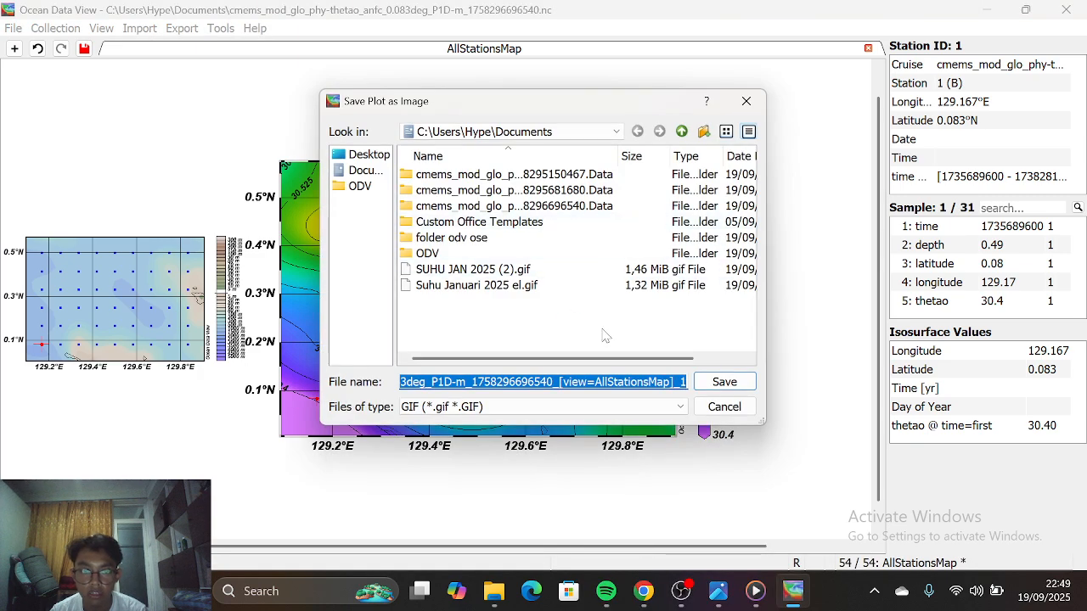
left_click(592, 409)
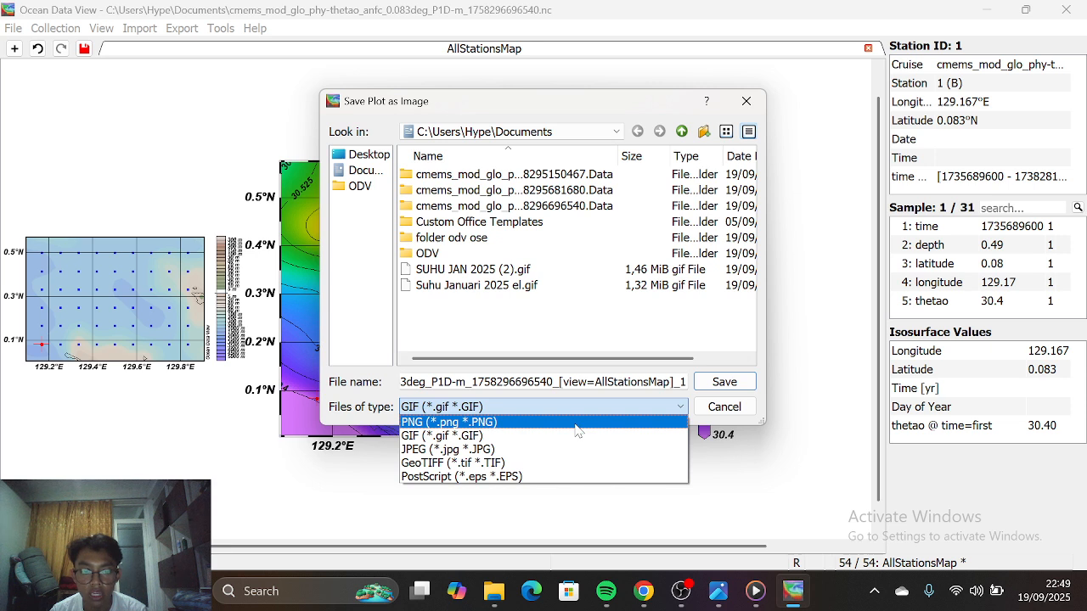
left_click(575, 423)
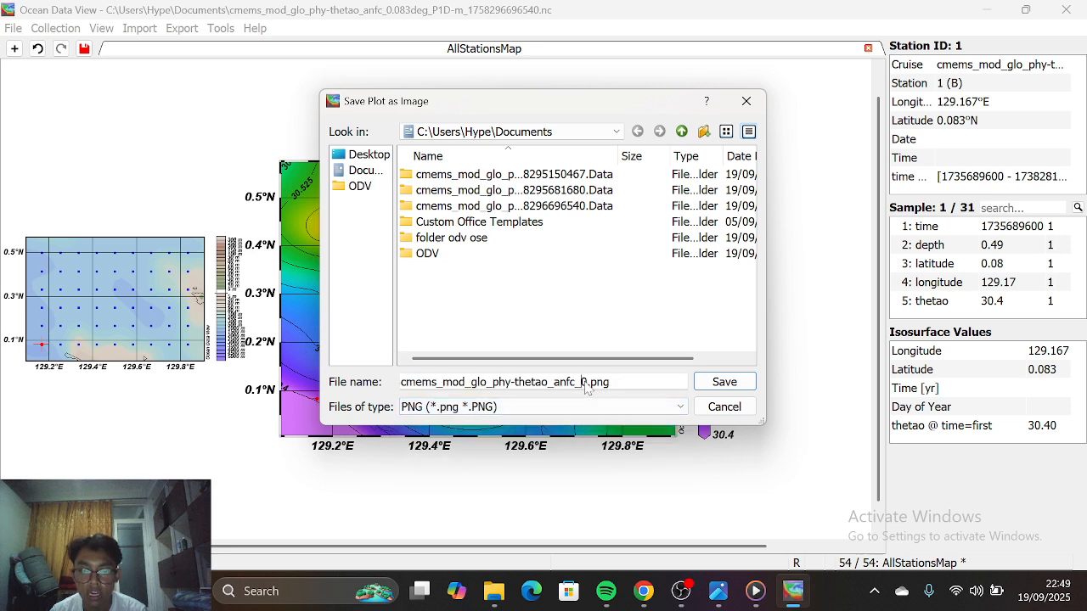
key("BackSpace")
key("BackSpace")
key("BackSpace")
key("BackSpace")
key("BackSpace")
key("BackSpace")
key("BackSpace")
key("BackSpace")
key("BackSpace")
key("BackSpace")
key("BackSpace")
key("BackSpace")
key("BackSpace")
key("BackSpace")
key("BackSpace")
key("BackSpace")
key("BackSpace")
key("BackSpace")
key("BackSpace")
key("BackSpace")
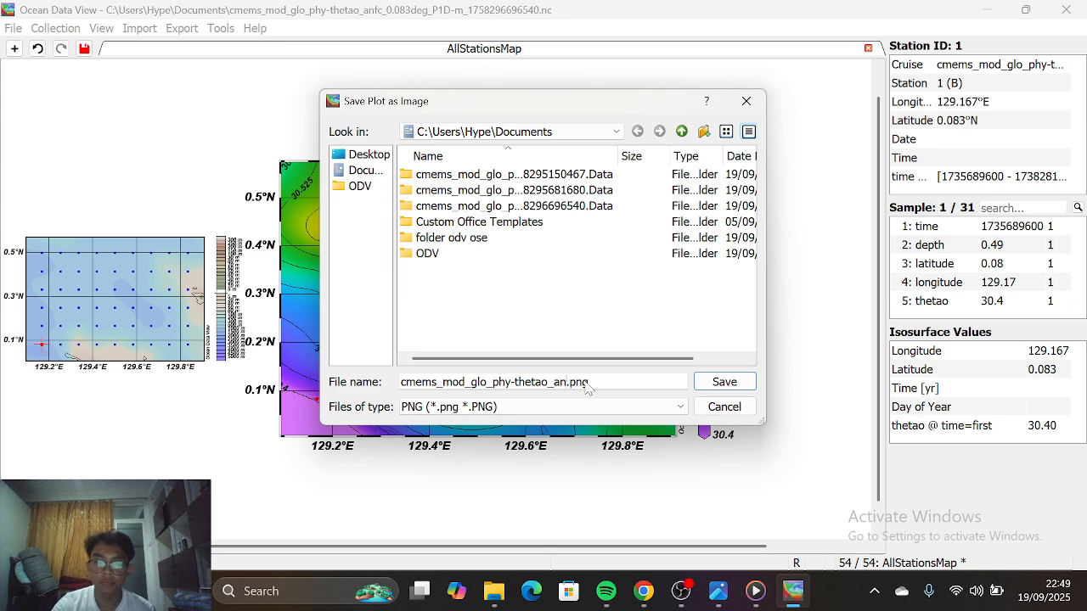
type("SUHU ")
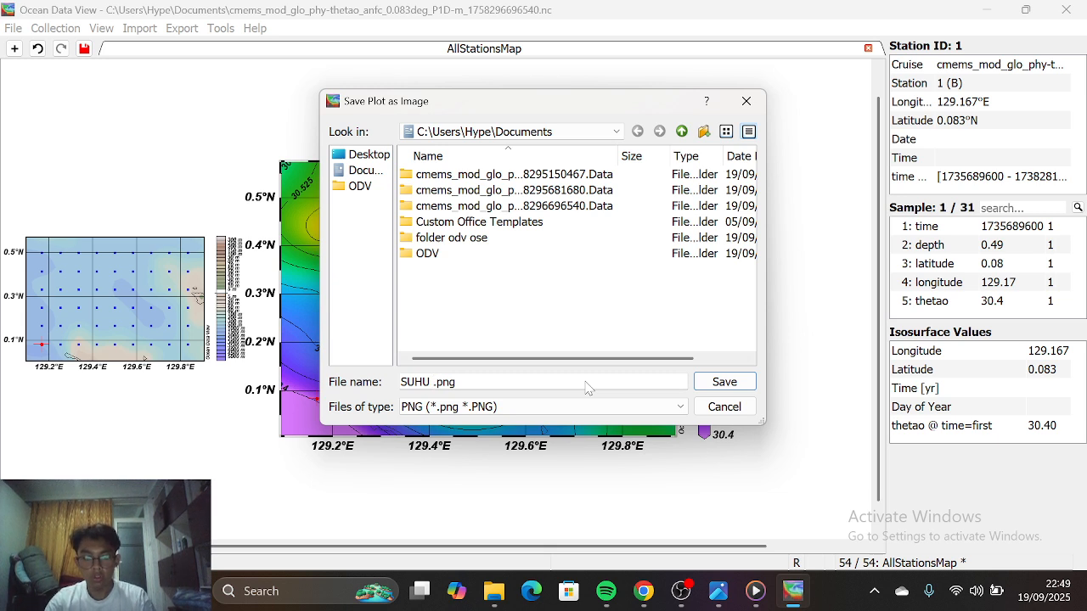
type("JAN")
type(" 2025")
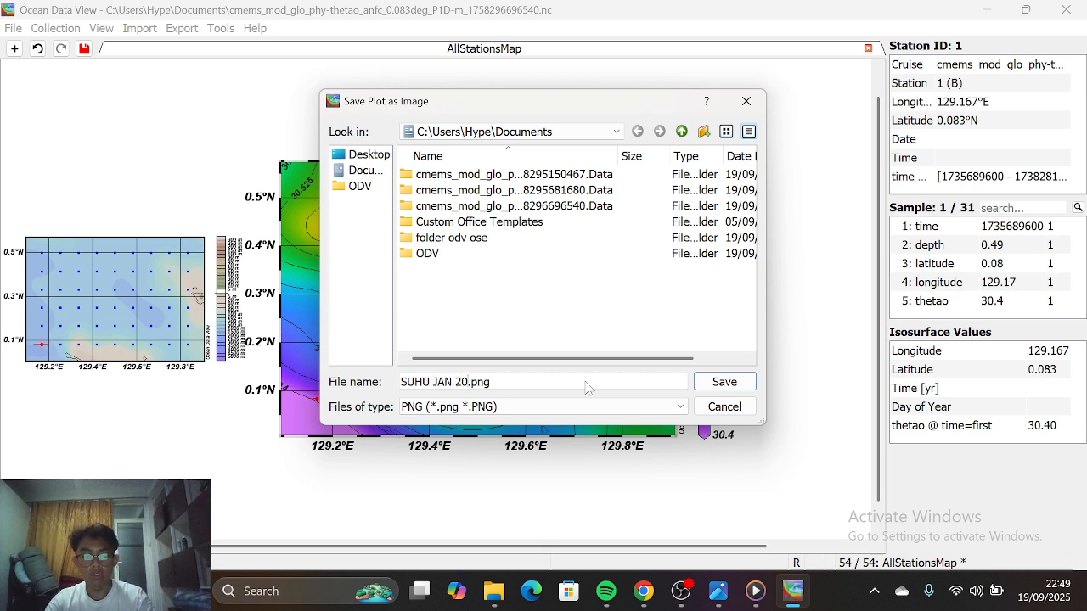
type(" (")
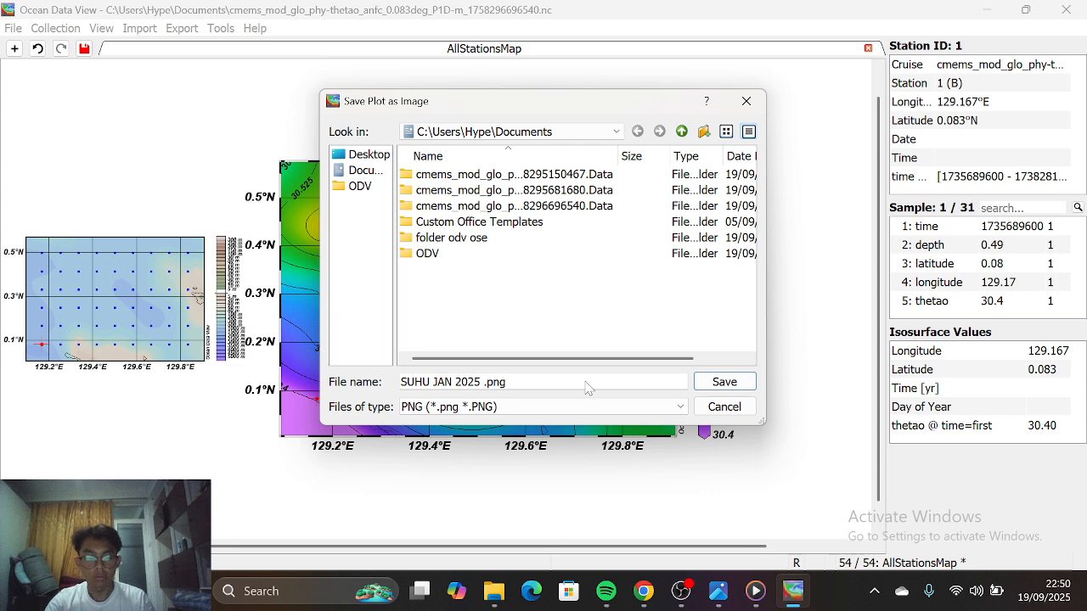
type("3")
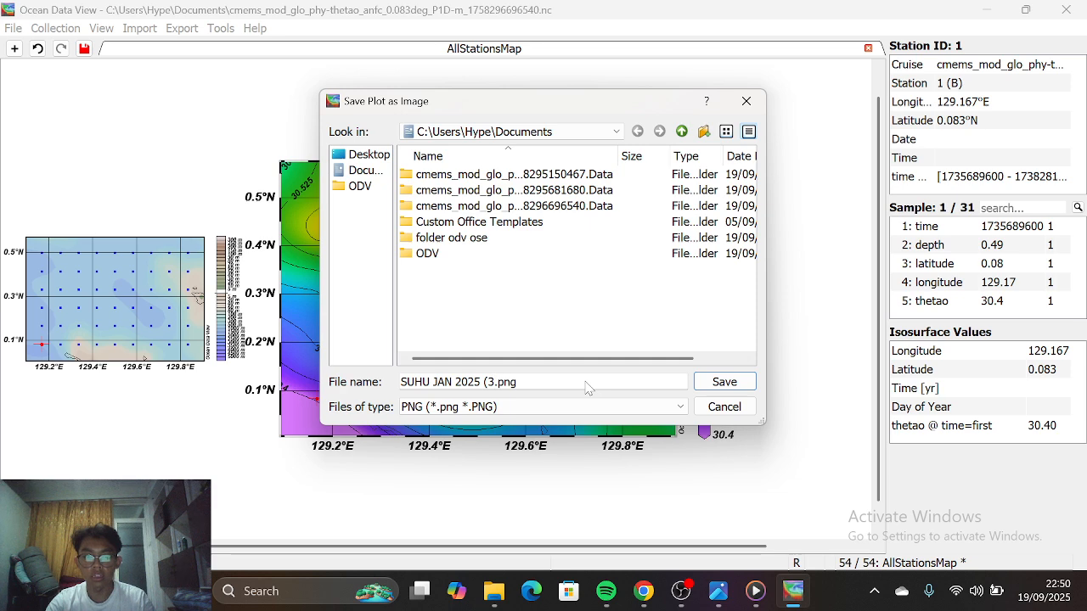
type(")")
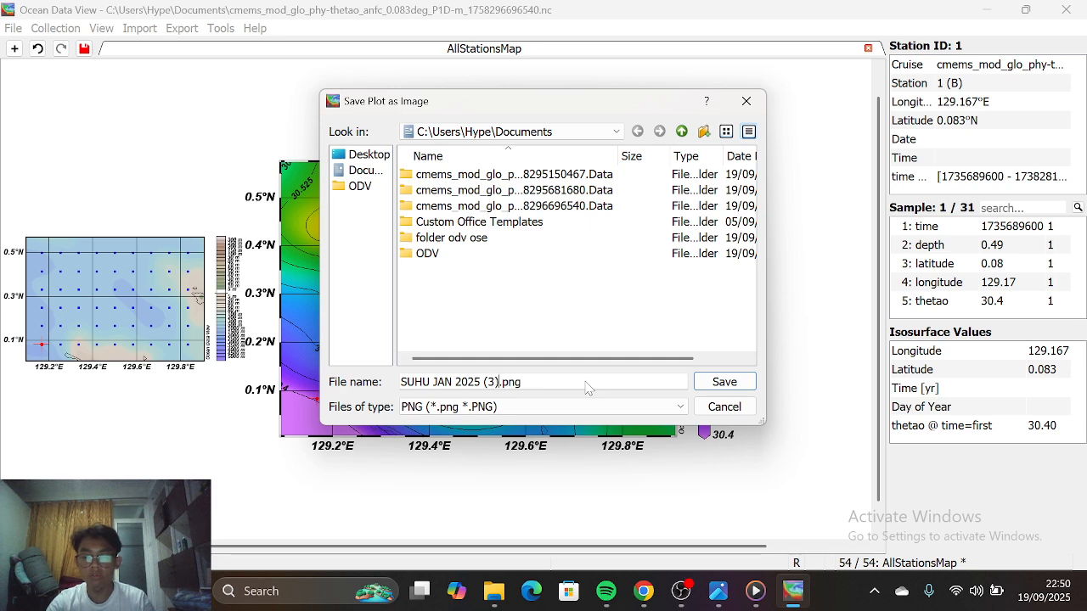
left_click(727, 383)
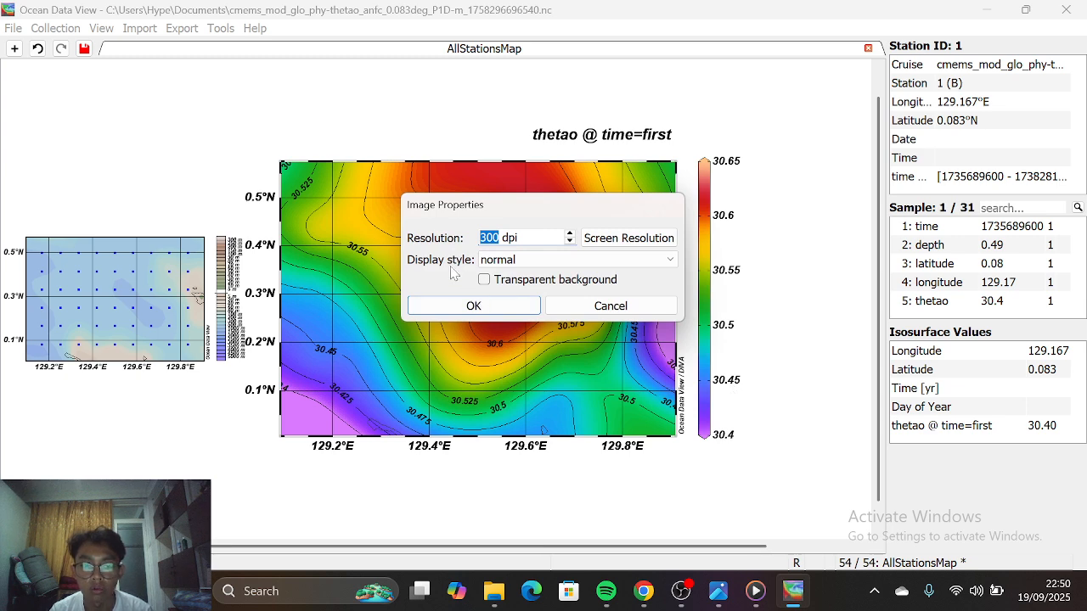
left_click(473, 306)
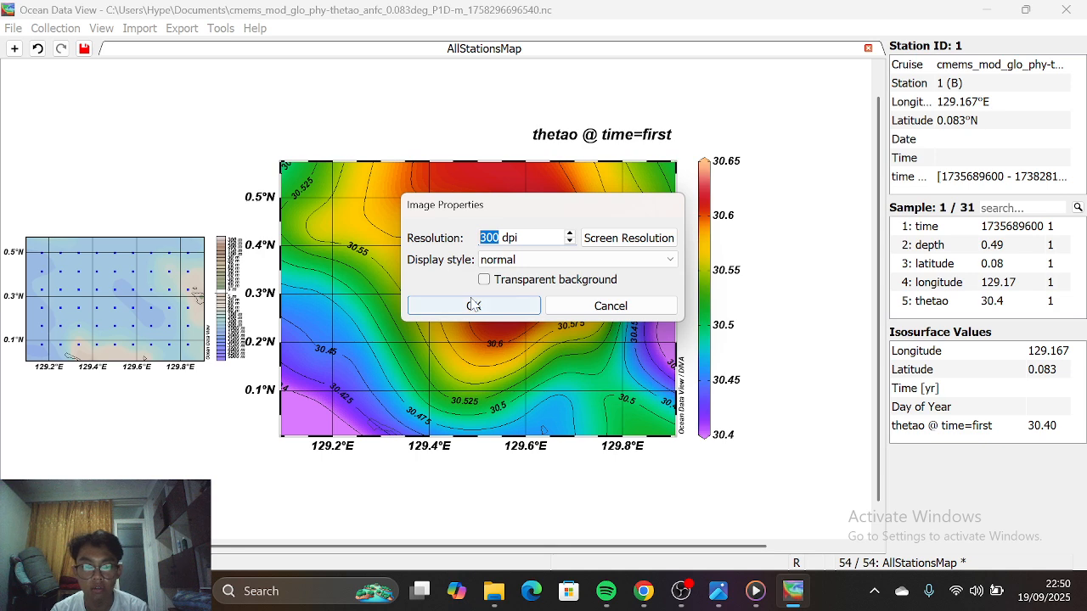
left_click(476, 308)
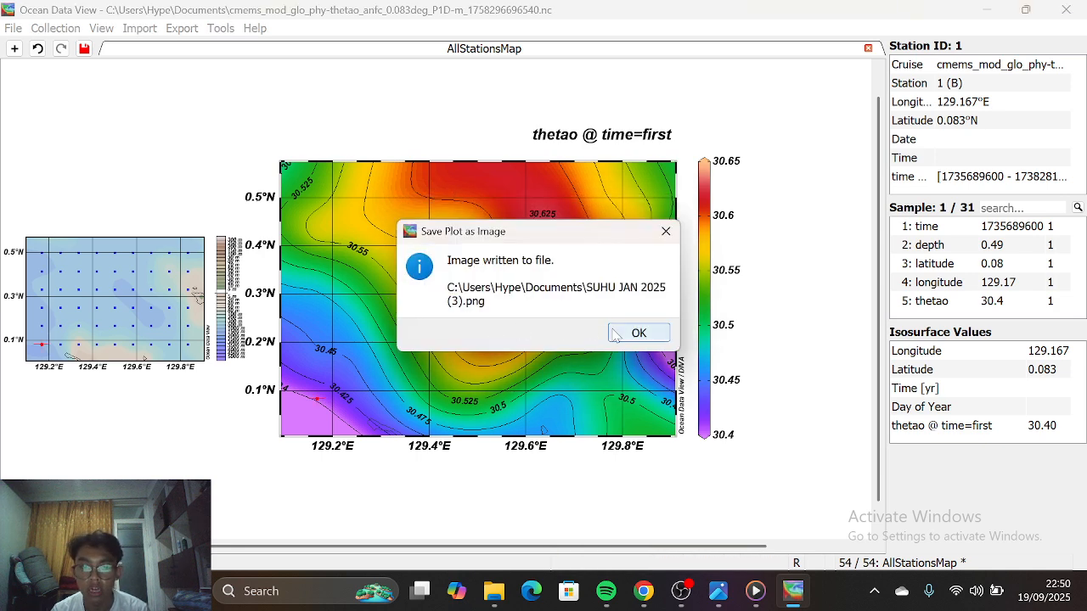
left_click(627, 334)
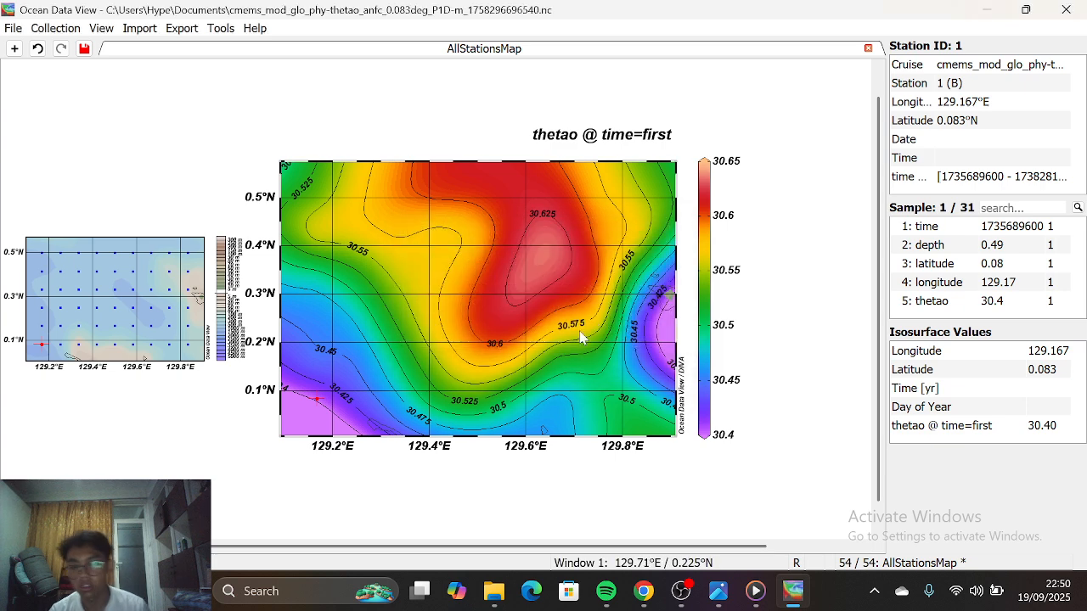
Close the two old File Explorer windows and open the Documents folder in a fresh one
left_click(496, 594)
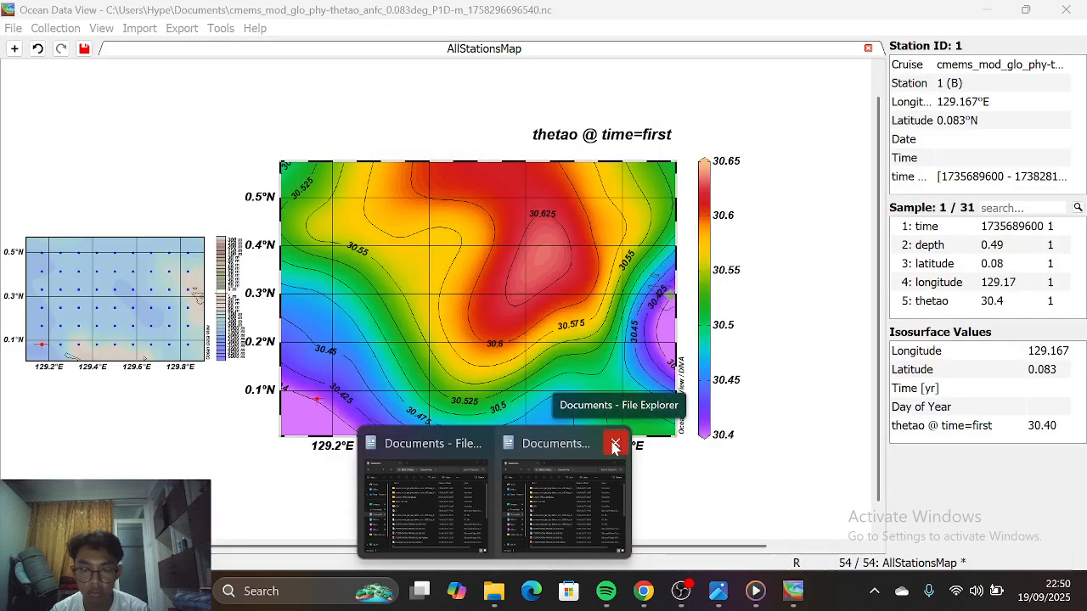
left_click(615, 445)
left_click(545, 450)
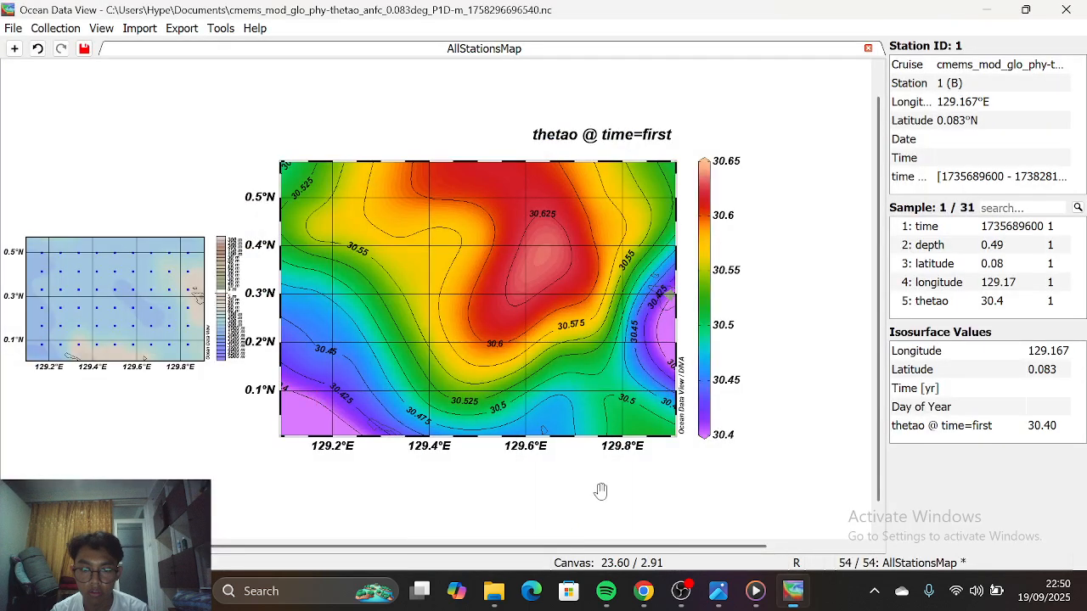
left_click(549, 448)
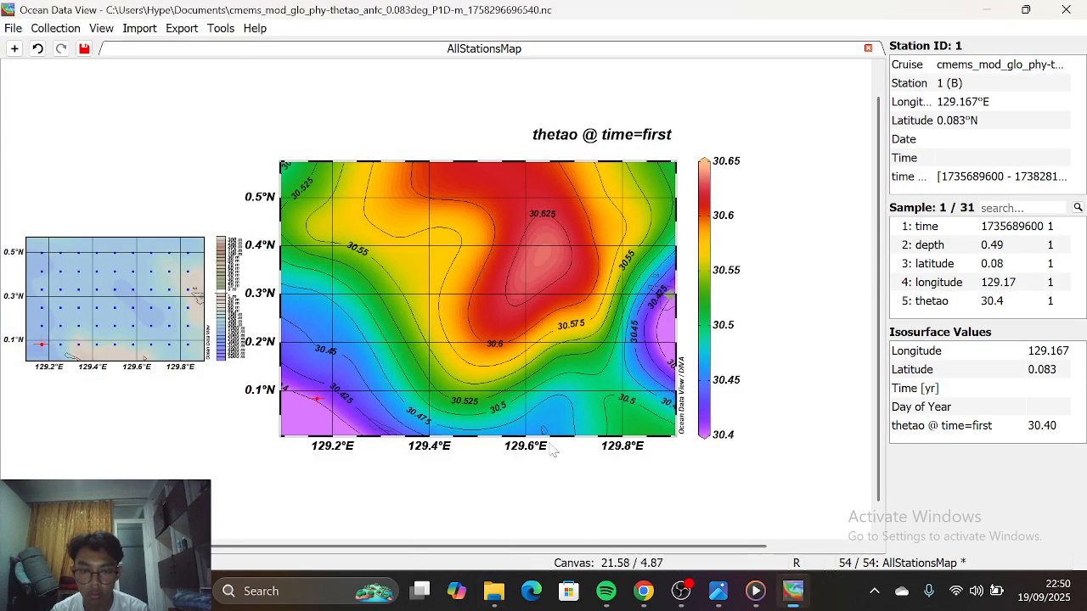
left_click(494, 591)
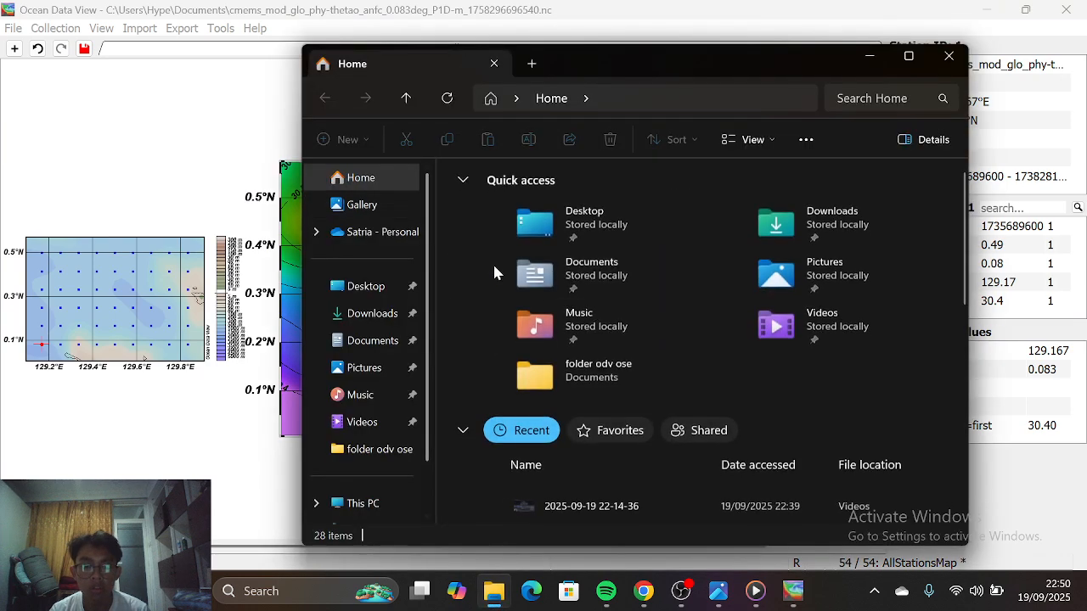
scroll(494, 272, "down", 5)
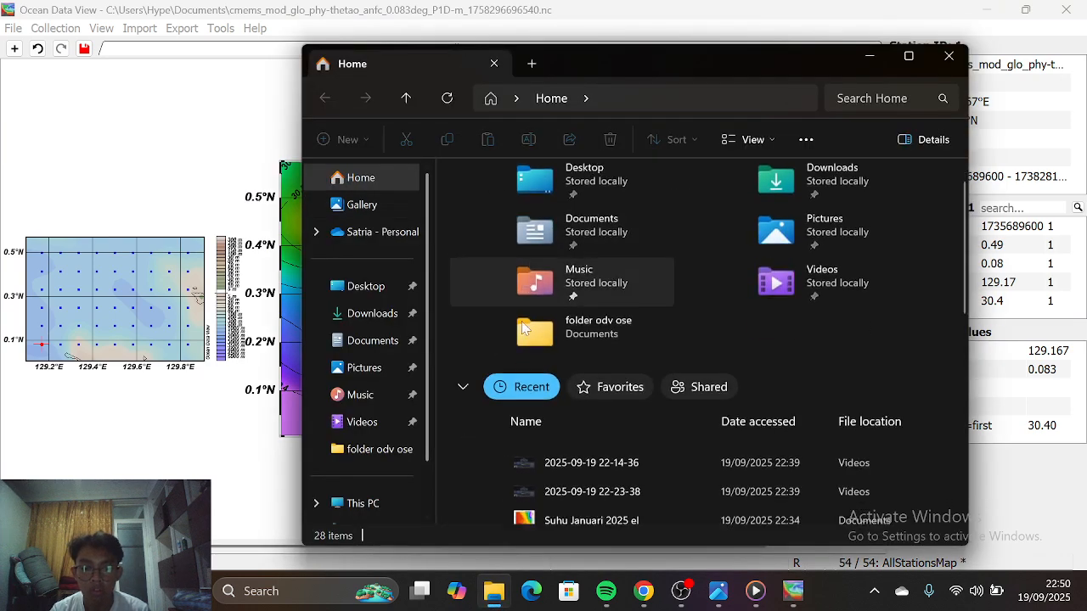
left_click(372, 341)
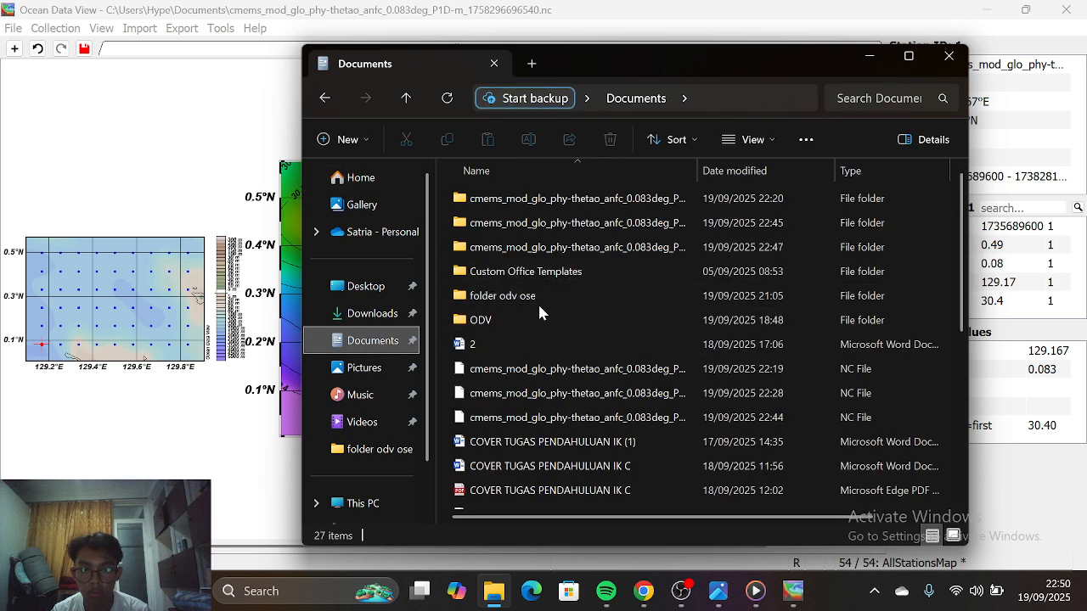
Look through the Documents folder, the folder odv ose subfolder and the newest cmems data folder for the exported files
scroll(539, 309, "down", 4)
scroll(544, 308, "up", 4)
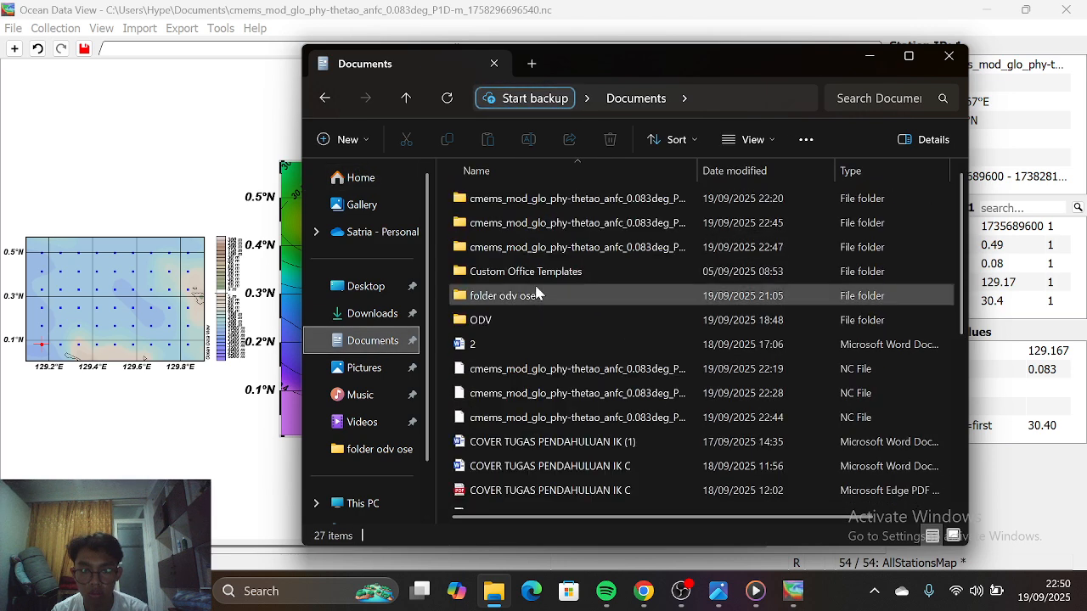
left_click(711, 247)
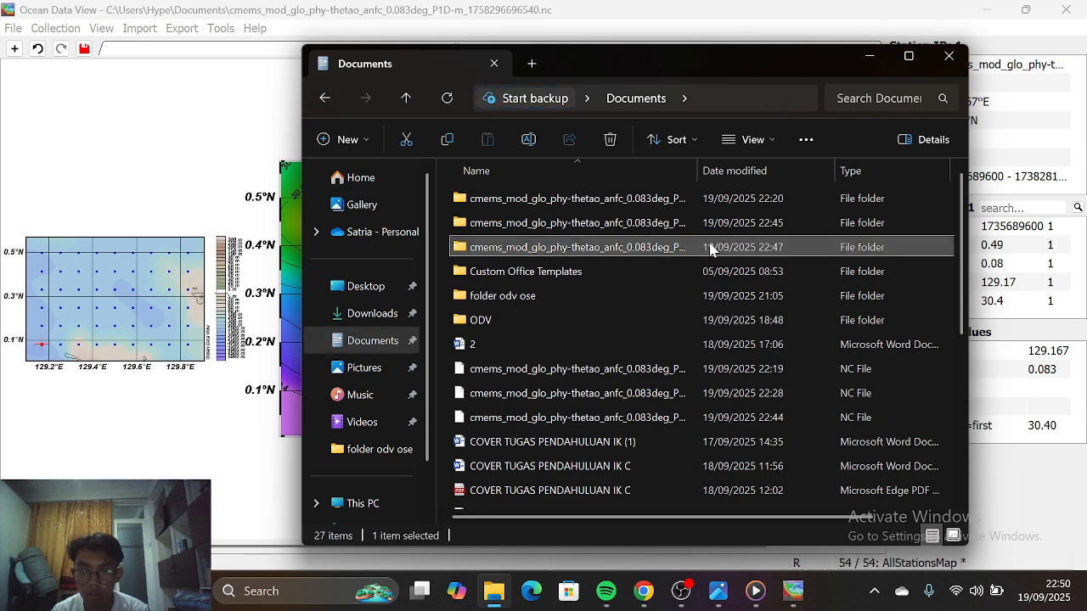
double_click(648, 294)
left_click(648, 294)
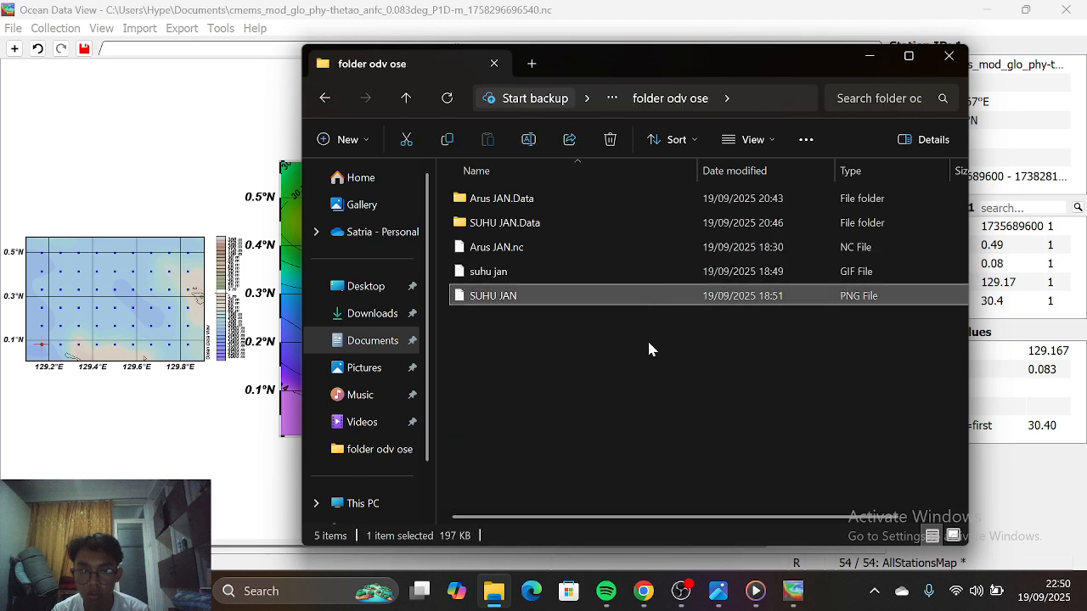
left_click(649, 343)
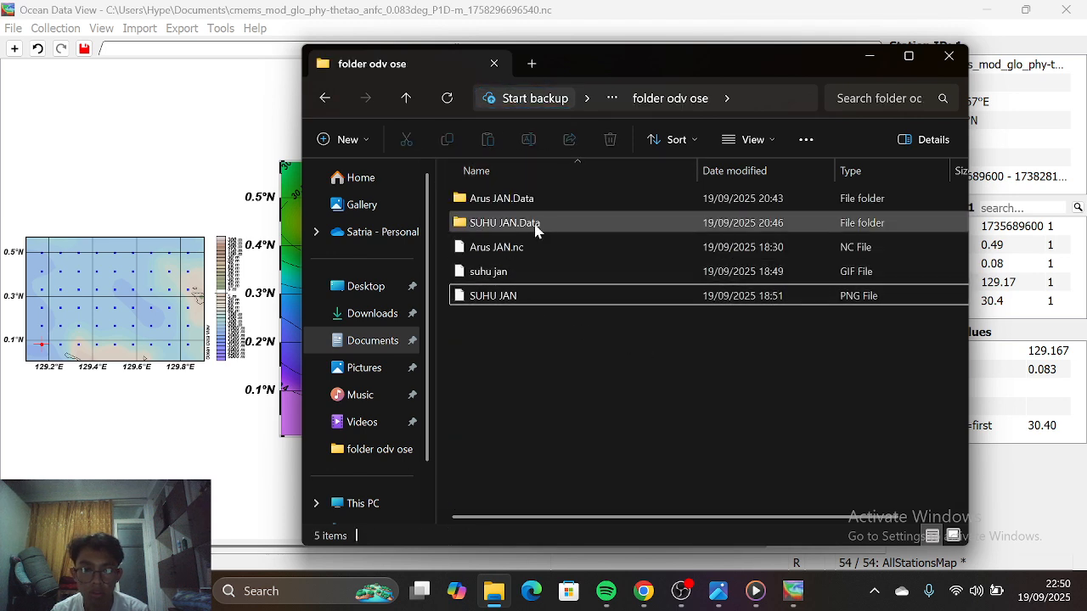
left_click(320, 95)
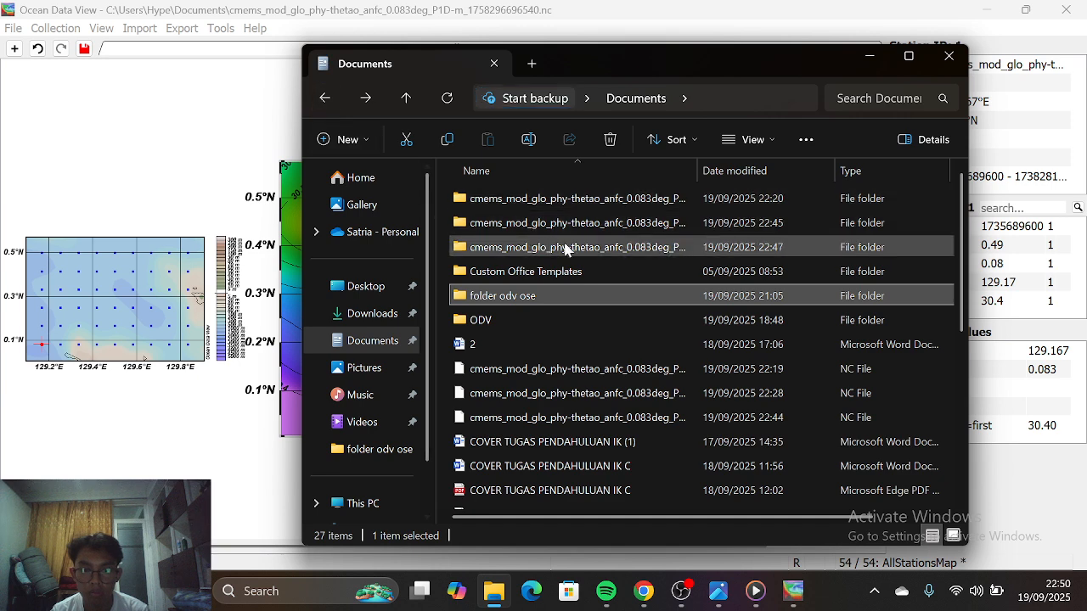
double_click(702, 247)
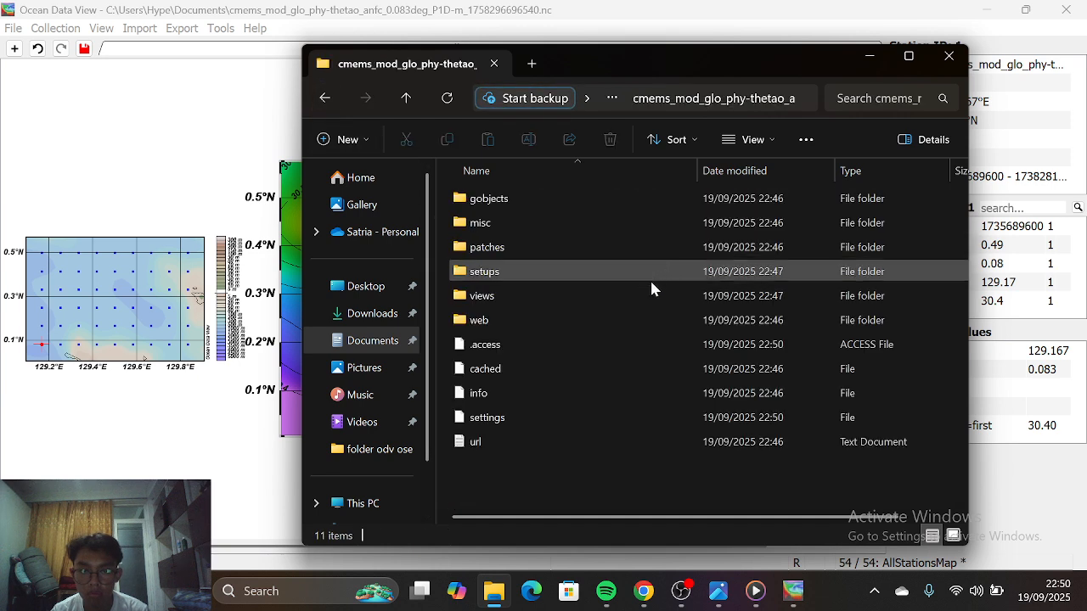
left_click(321, 100)
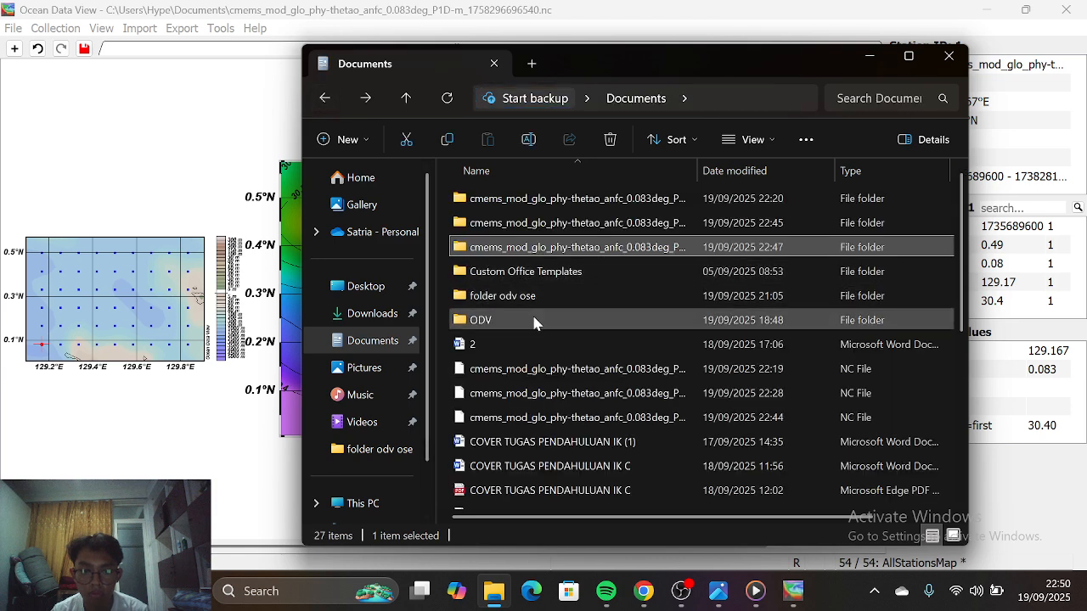
View the exported animation SUHU JAN 2025 (2).gif from the Documents folder in a maximized image viewer, enlarged to 137%
scroll(535, 323, "down", 5)
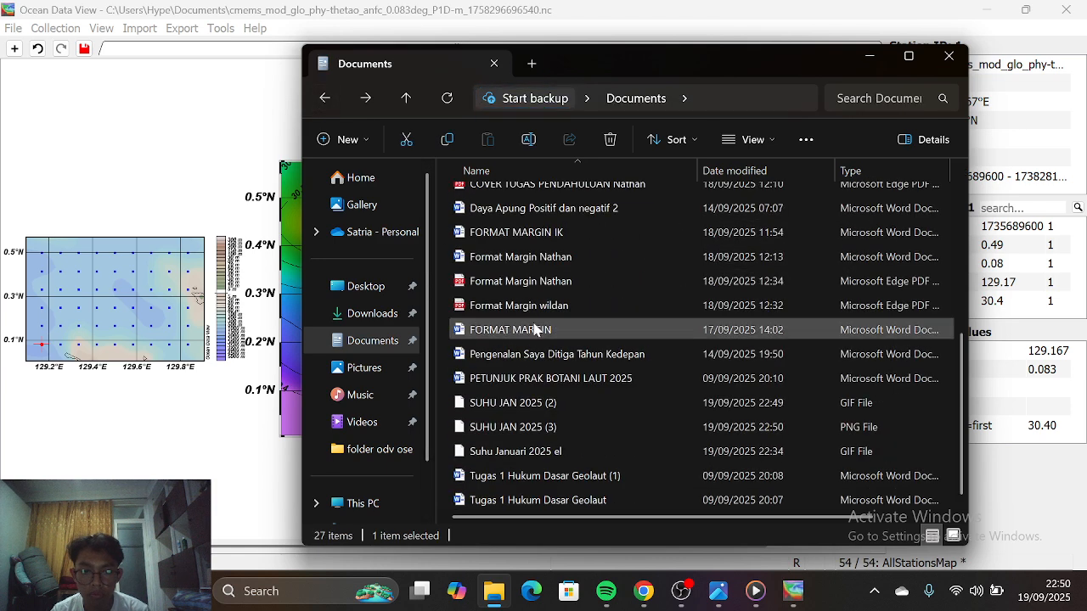
double_click(641, 410)
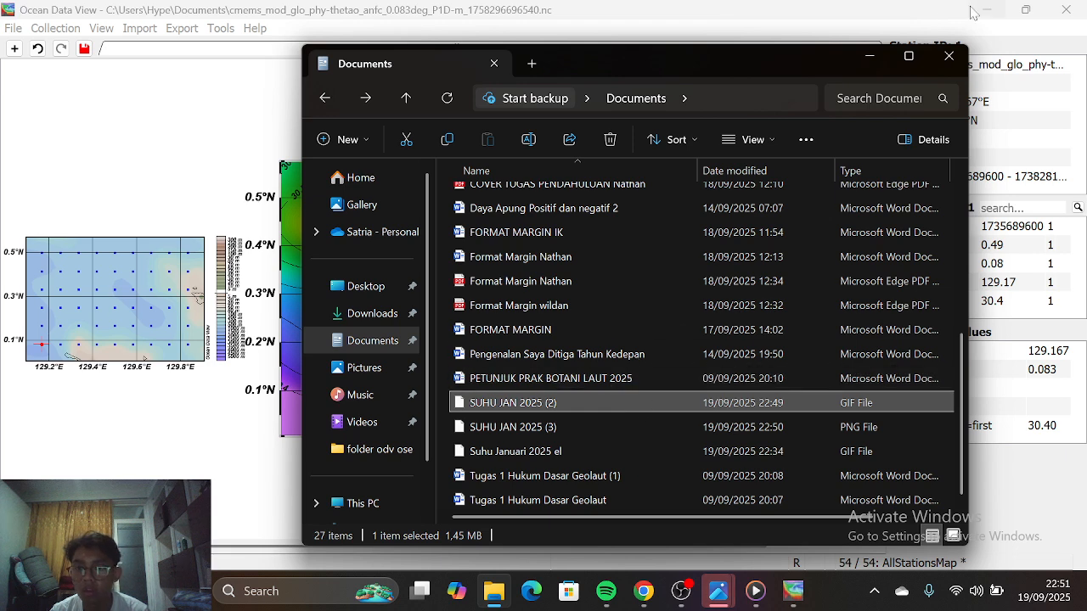
left_click(870, 55)
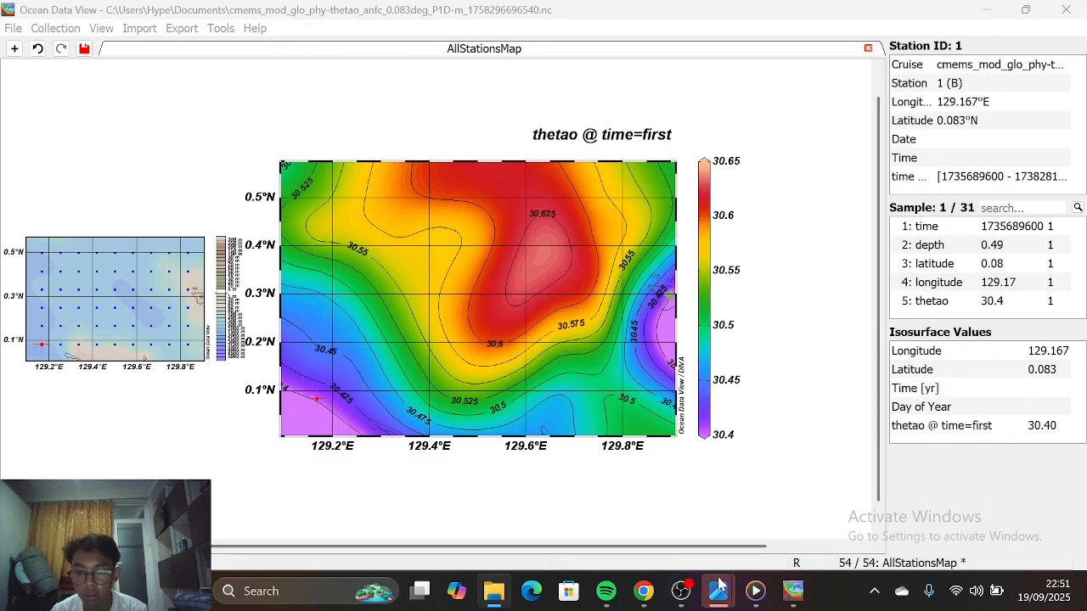
mouse_move(718, 591)
left_click(796, 524)
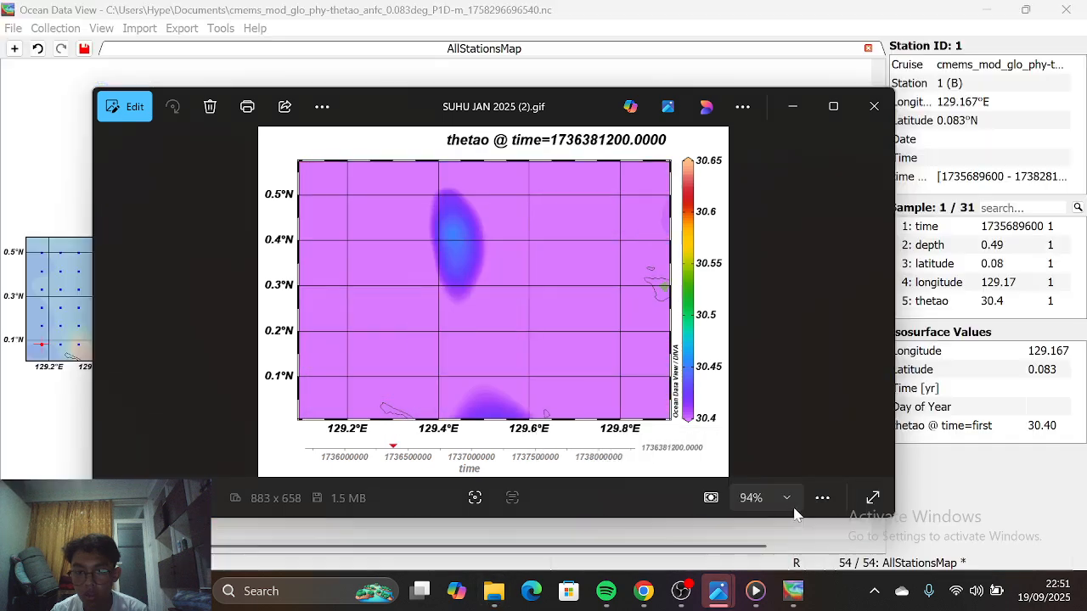
left_click(834, 106)
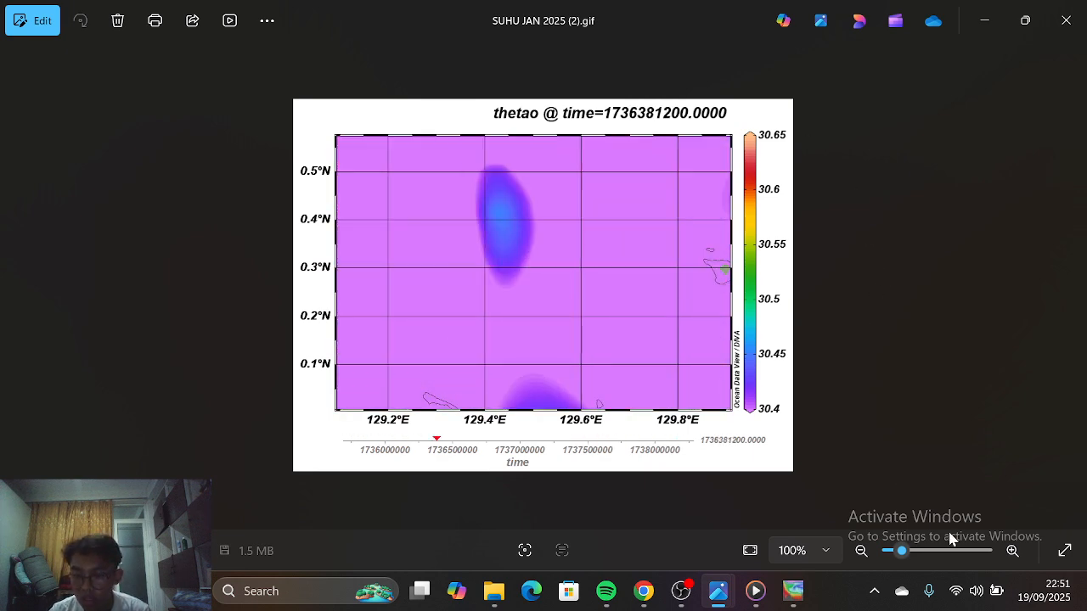
left_click_drag(942, 551, 907, 554)
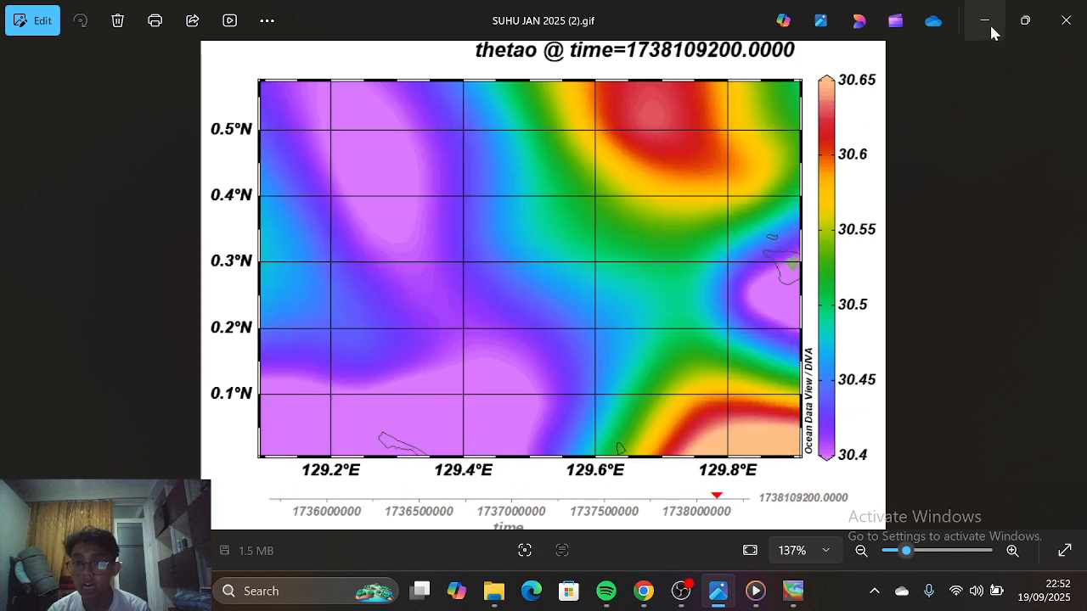
left_click(990, 29)
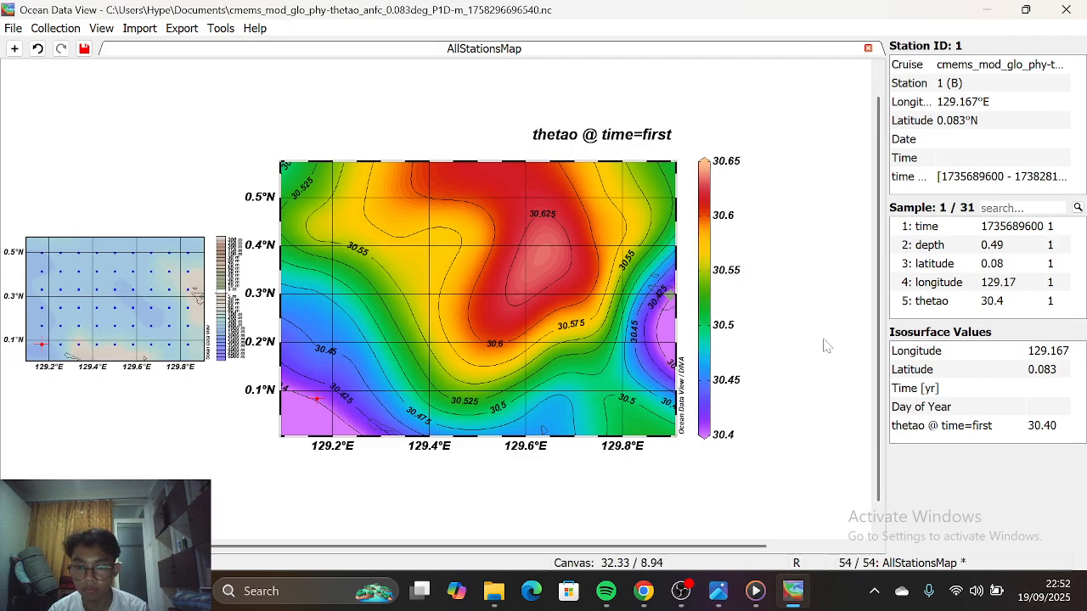
View the exported contour image SUHU JAN 2025 (3).png from the Documents folder in a maximized image viewer
left_click(495, 595)
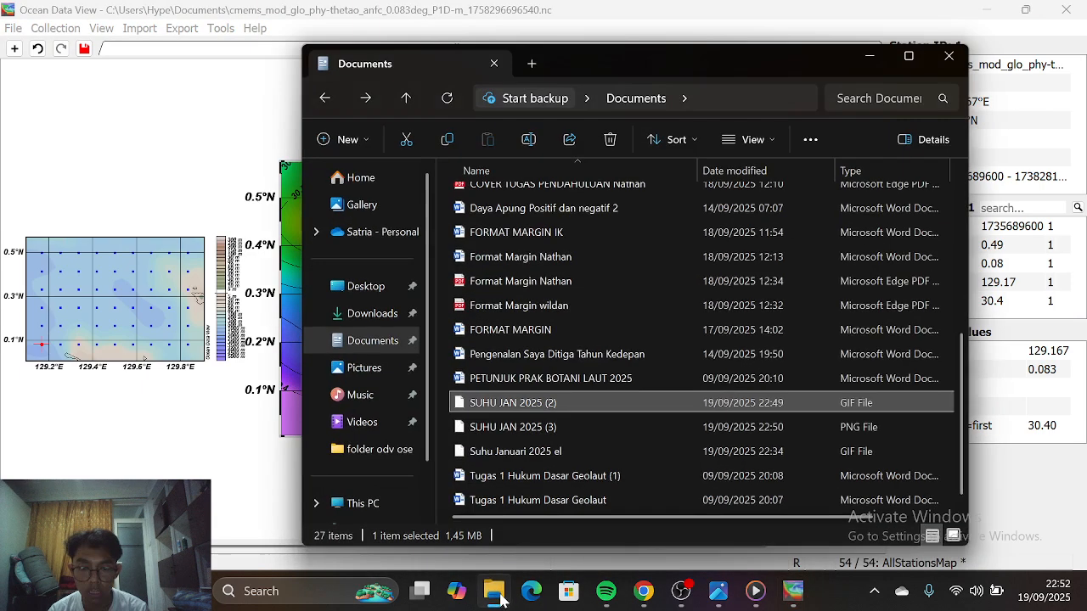
left_click(588, 430)
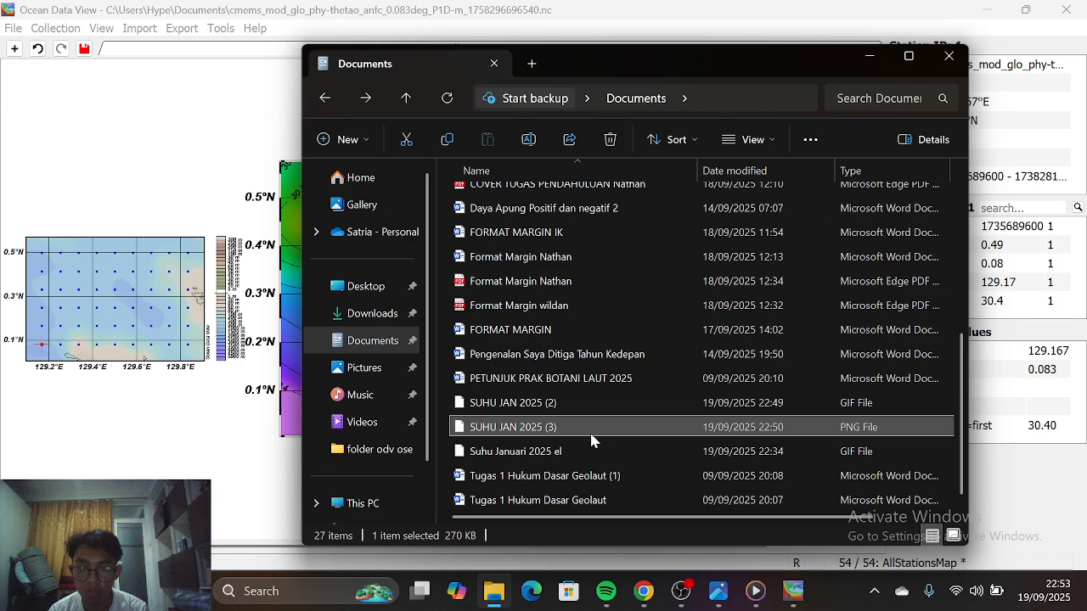
double_click(605, 428)
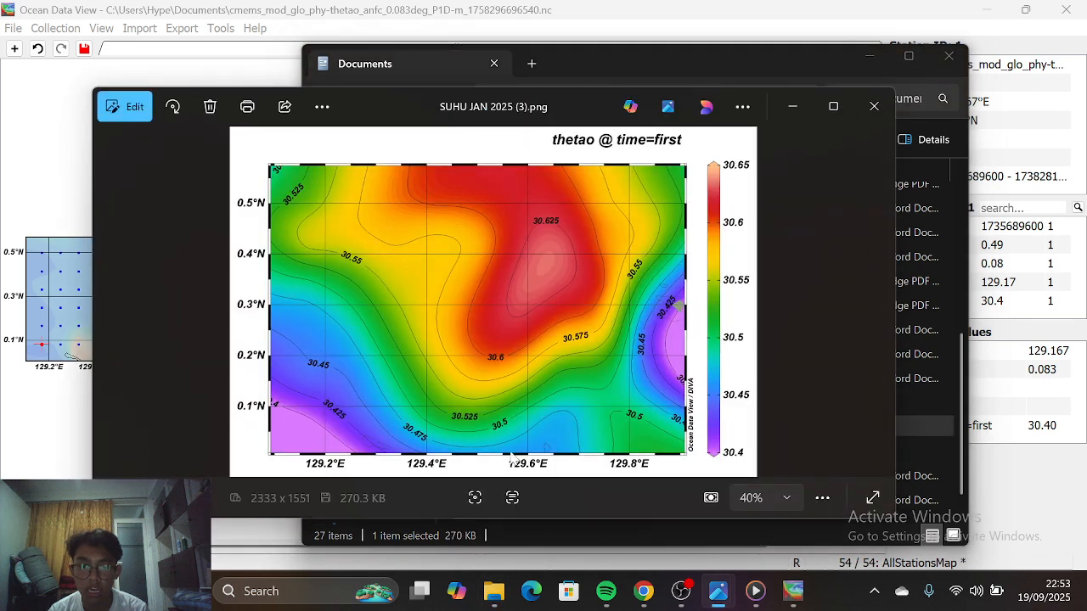
left_click(833, 106)
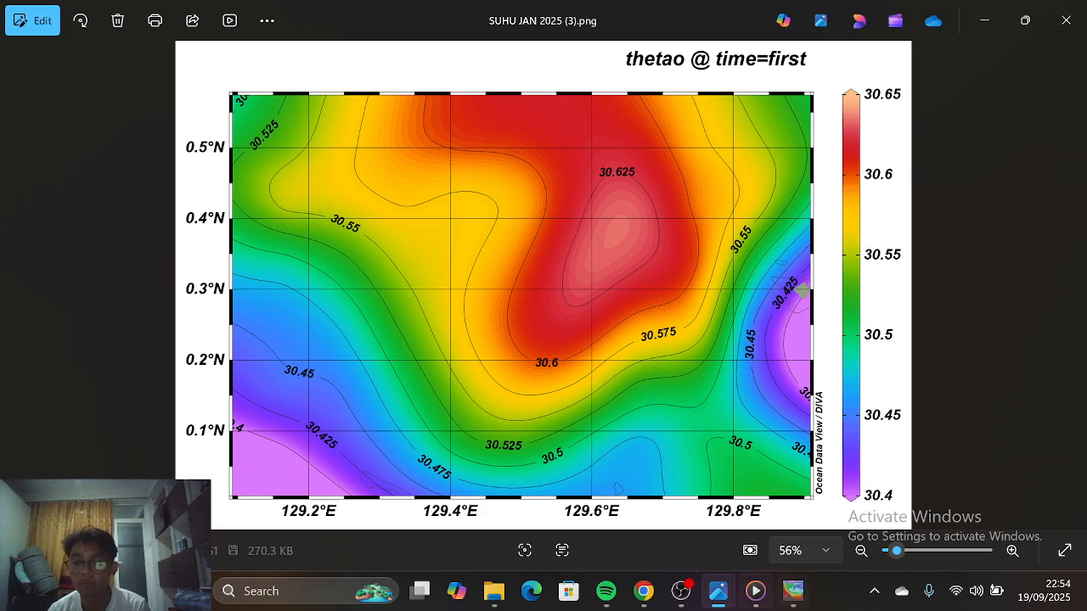
mouse_move(755, 591)
left_click(761, 544)
left_click(681, 591)
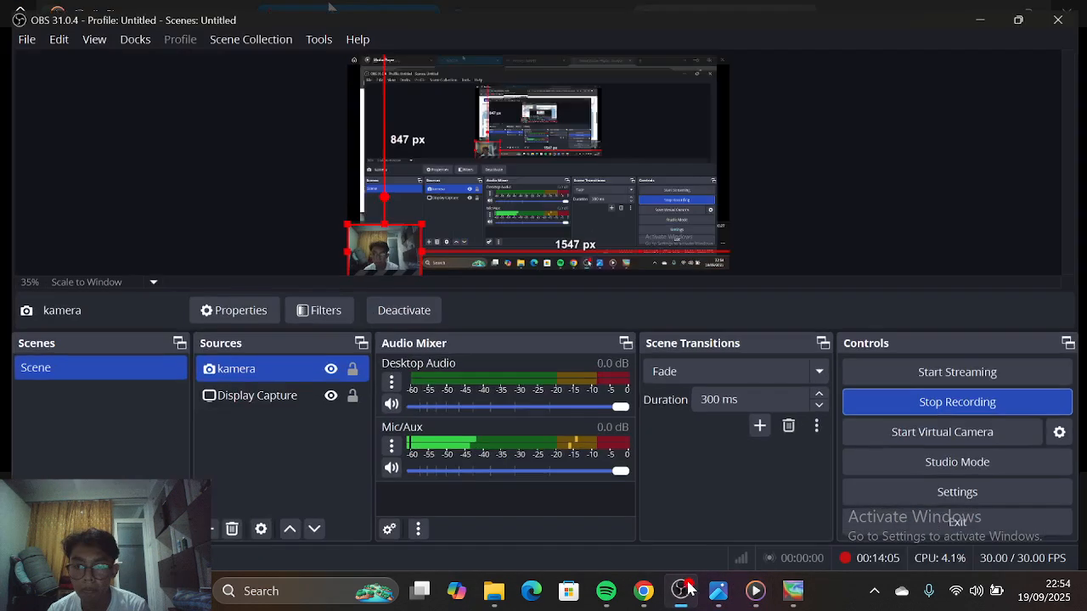